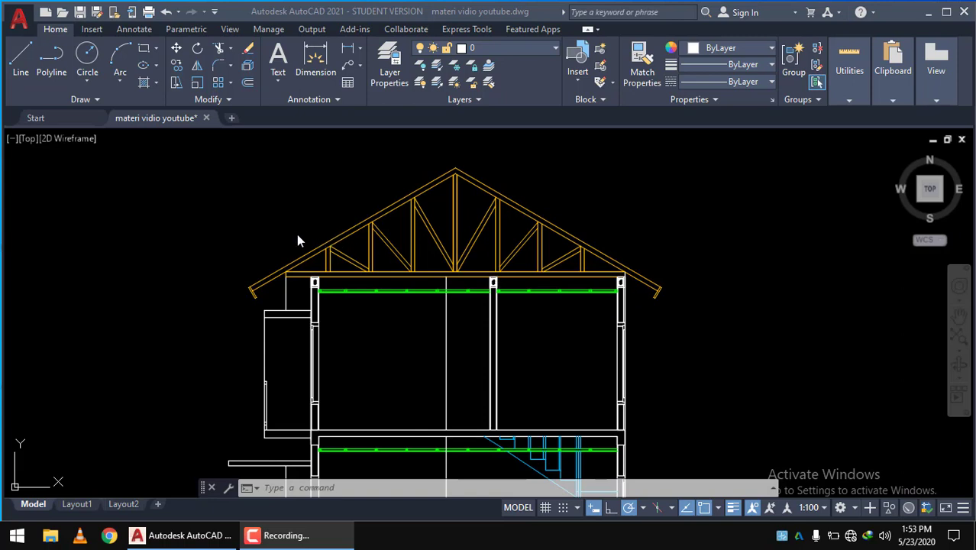
Pan and zoom across the drawing to review the roof truss, house walls and foundations.
scroll(359, 243, up, 2)
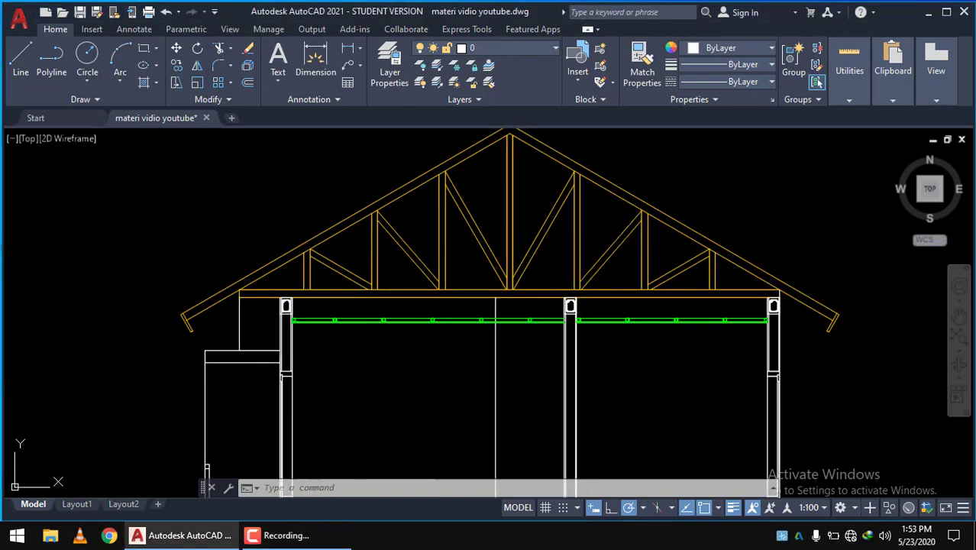
scroll(341, 233, down, 2)
scroll(341, 233, down, 2)
scroll(340, 232, up, 2)
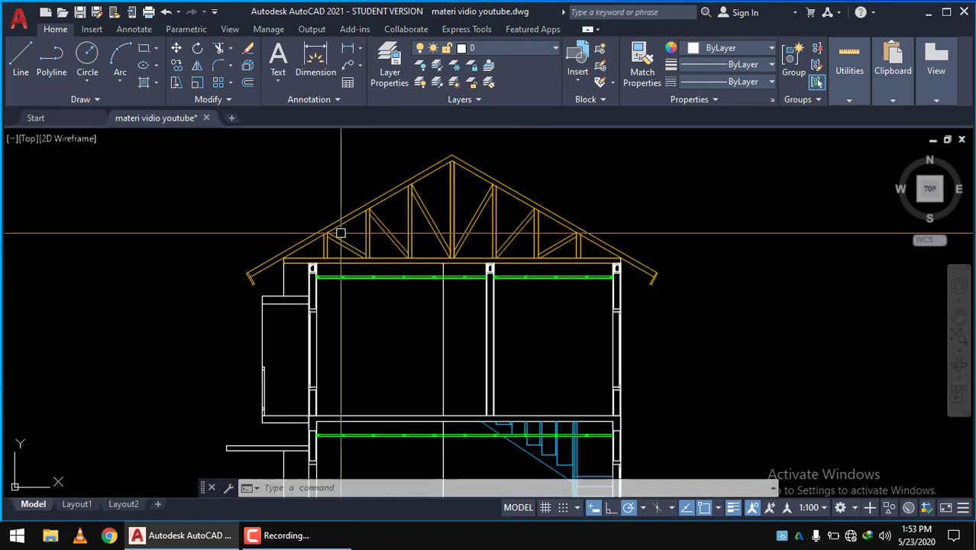
middle_drag(340, 233, 429, 237)
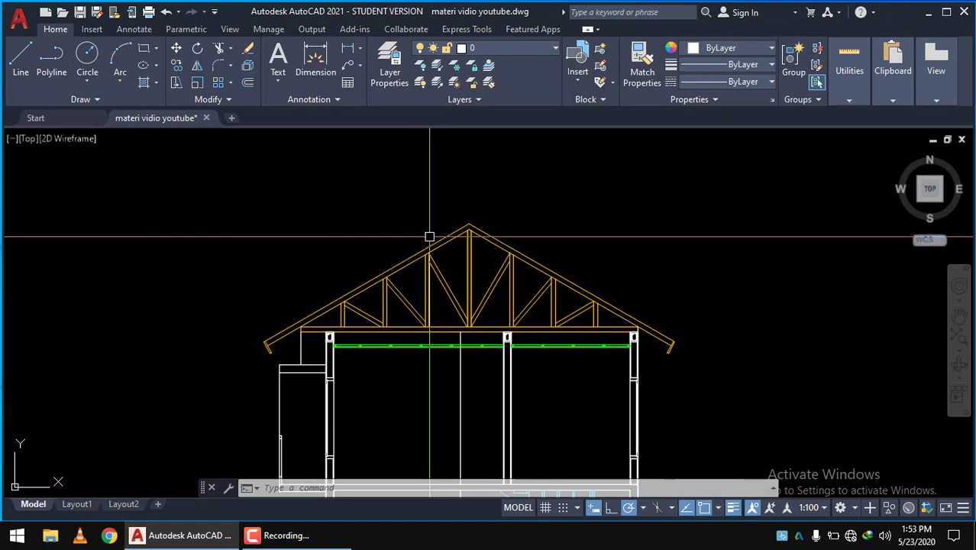
scroll(419, 243, down, 2)
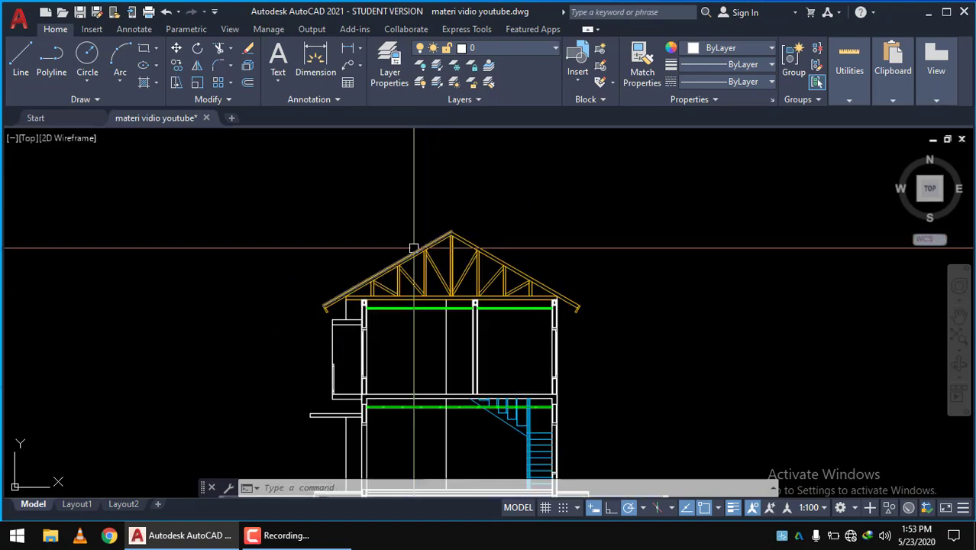
scroll(416, 229, up, 2)
scroll(425, 217, up, 2)
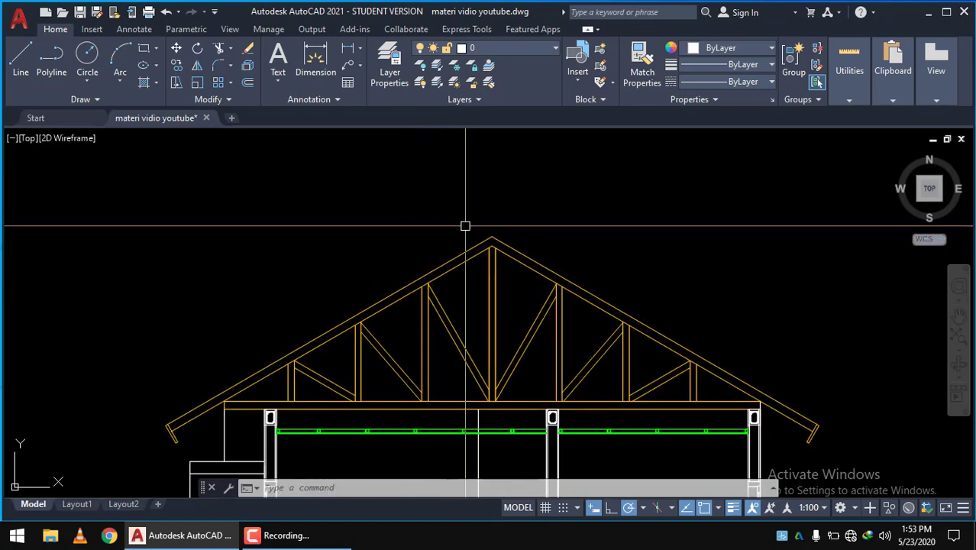
scroll(350, 252, down, 2)
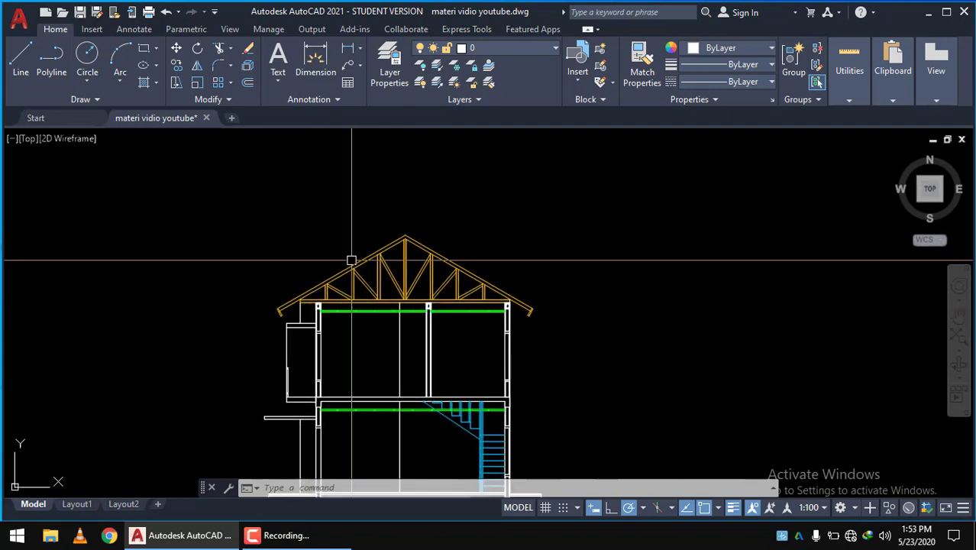
middle_drag(351, 260, 418, 204)
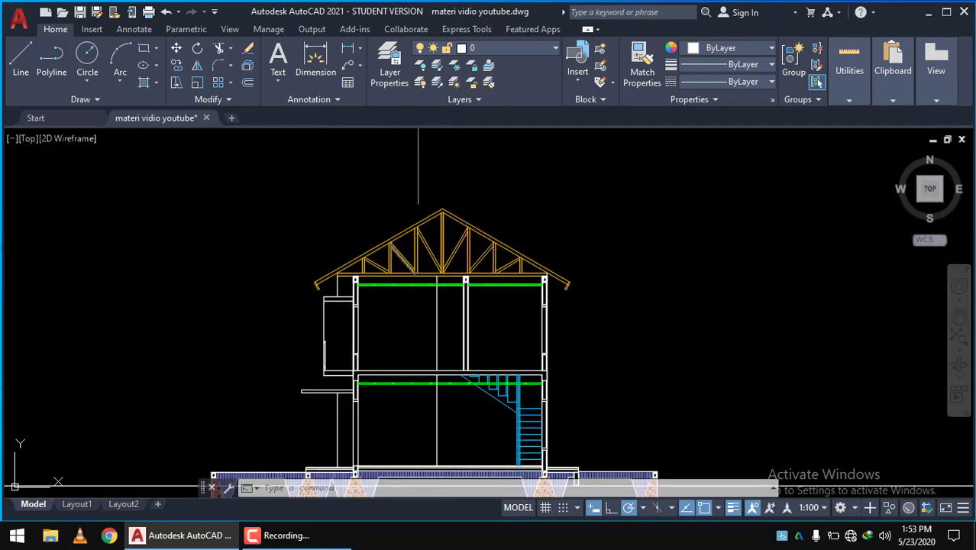
scroll(427, 286, up, 3)
scroll(439, 291, up, 1)
middle_drag(444, 291, 417, 347)
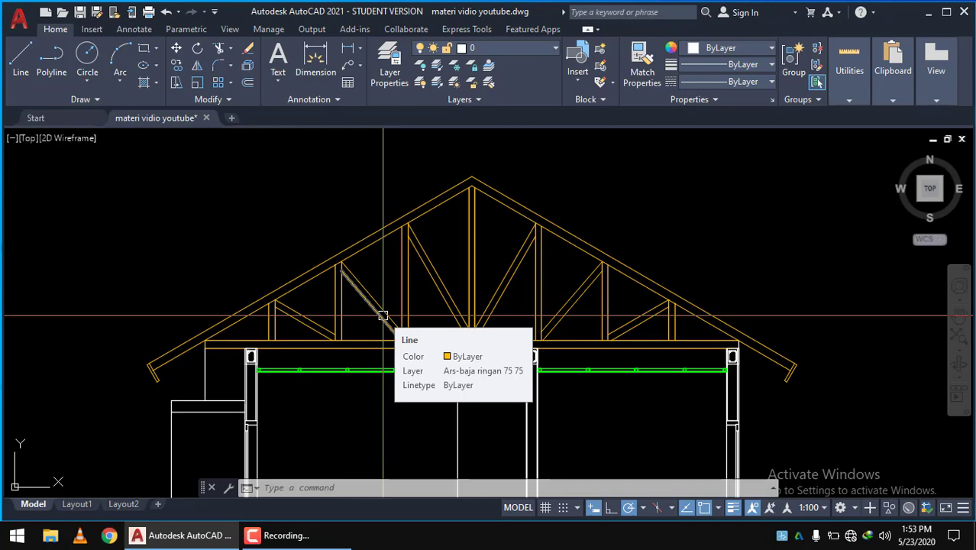
scroll(505, 298, down, 2)
scroll(505, 320, up, 2)
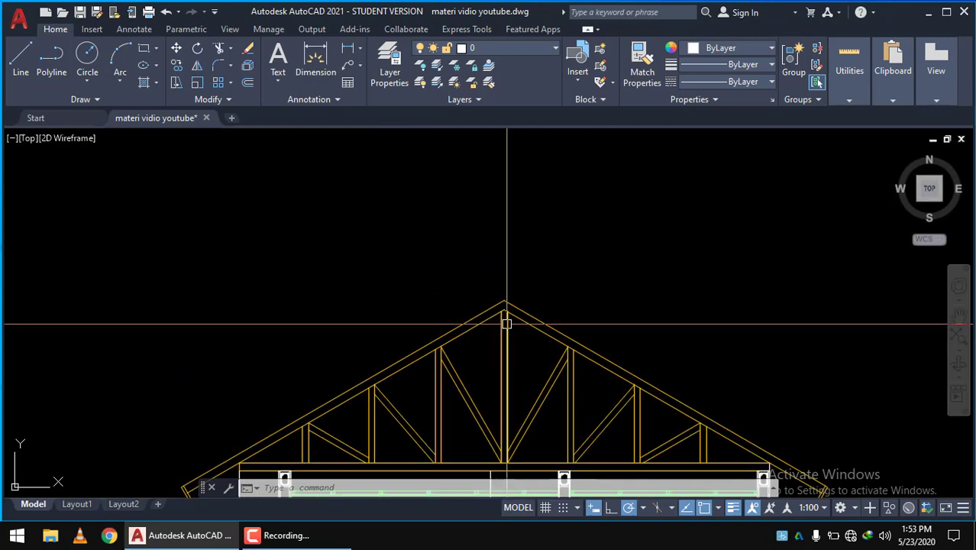
scroll(500, 300, up, 2)
scroll(500, 300, down, 2)
scroll(458, 323, down, 2)
scroll(352, 374, down, 1)
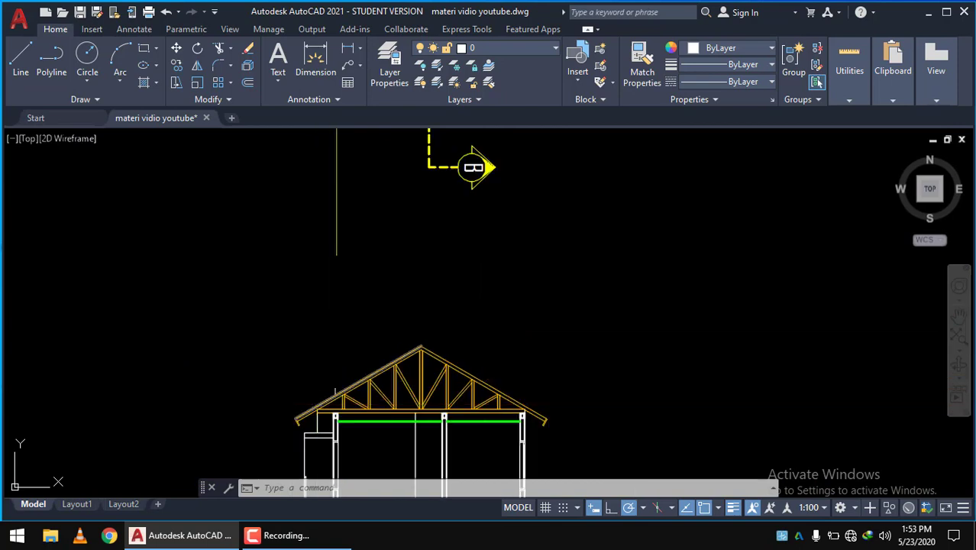
middle_drag(461, 350, 468, 276)
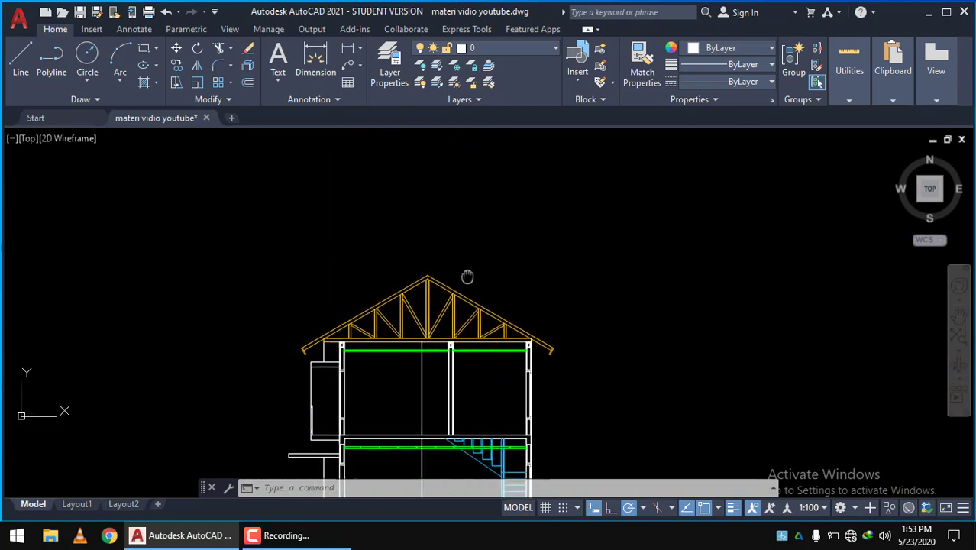
middle_drag(512, 380, 552, 304)
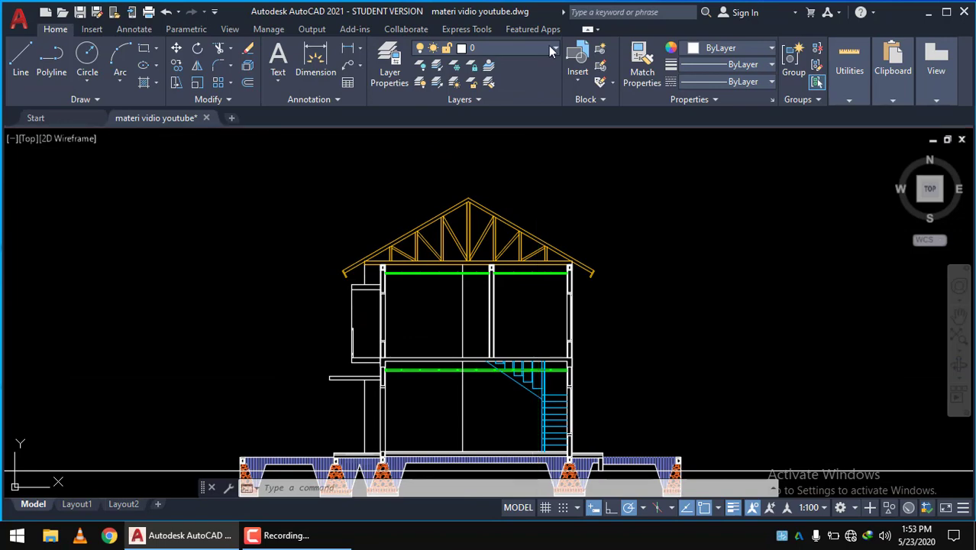
Check the layer list, keeping layer 0 current, and reframe the drawing.
click(487, 48)
click(484, 65)
middle_drag(497, 214, 442, 224)
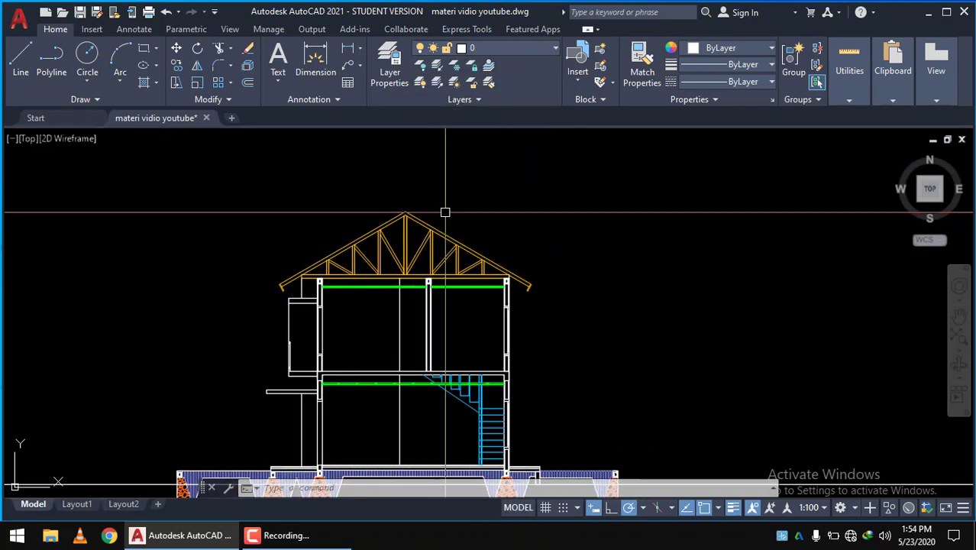
scroll(382, 225, up, 2)
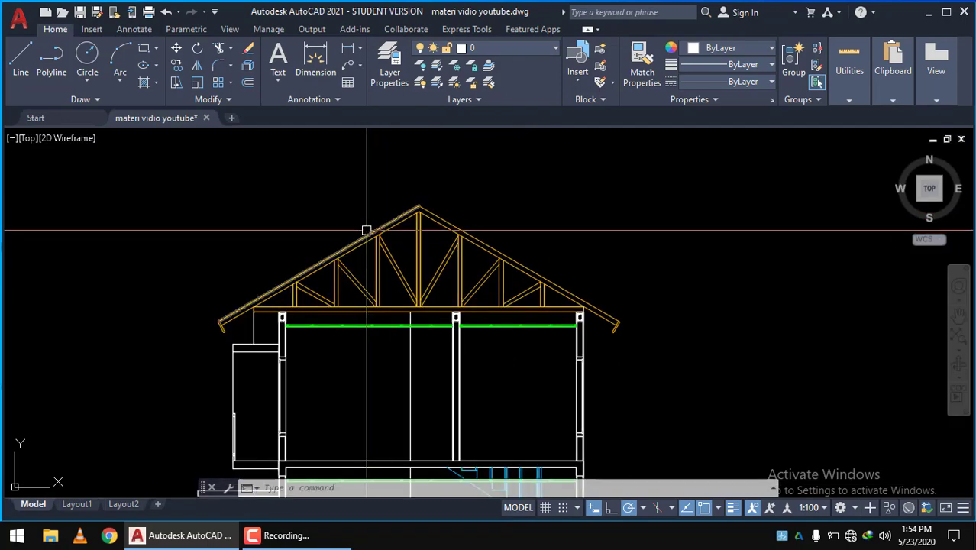
scroll(362, 225, down, 4)
scroll(339, 215, up, 4)
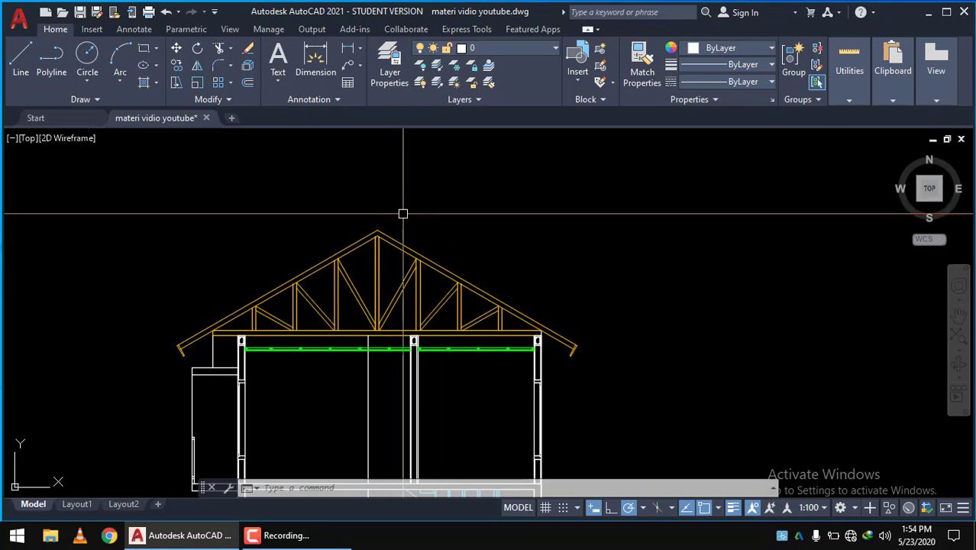
scroll(390, 211, down, 2)
scroll(351, 215, up, 1)
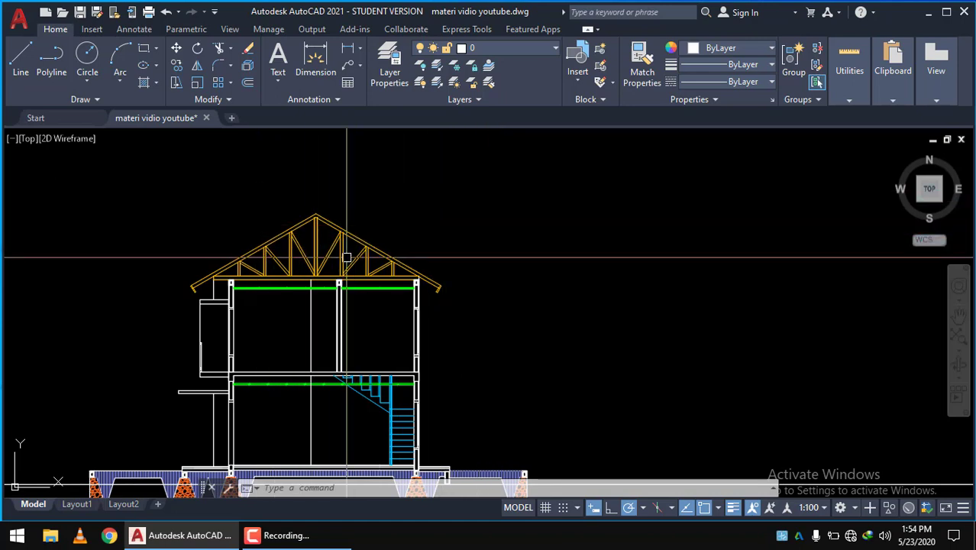
Place a vertical construction line to the right of the house section.
key(Escape)
key(Escape)
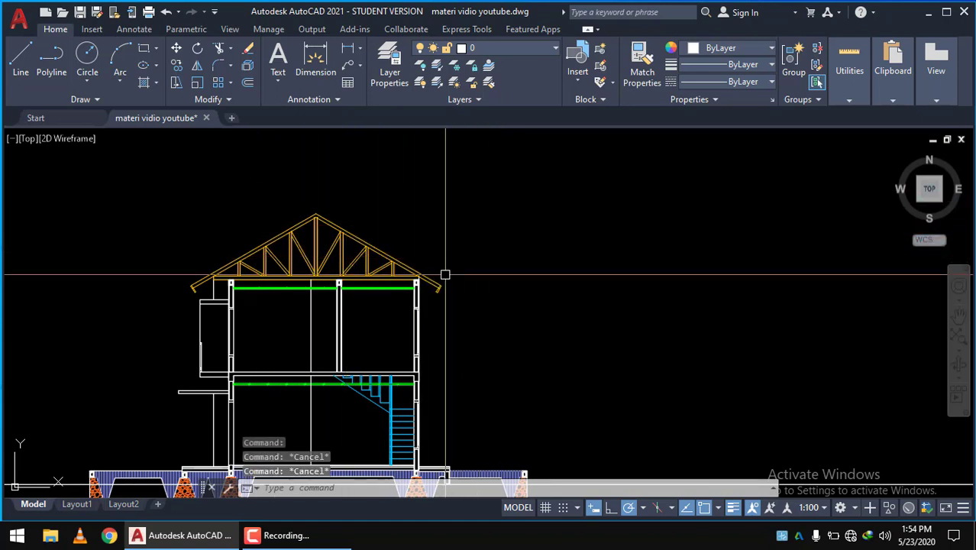
text(xl)
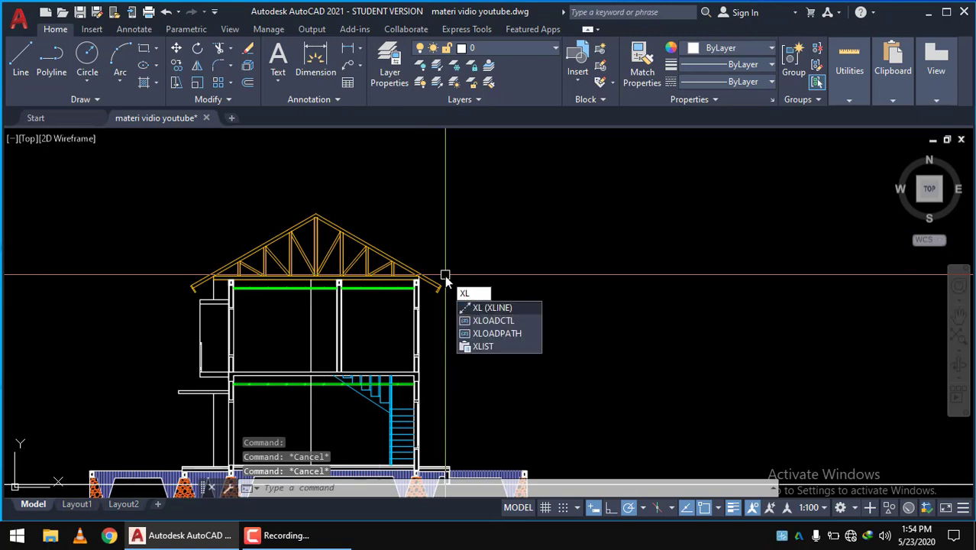
click(498, 307)
text(V)
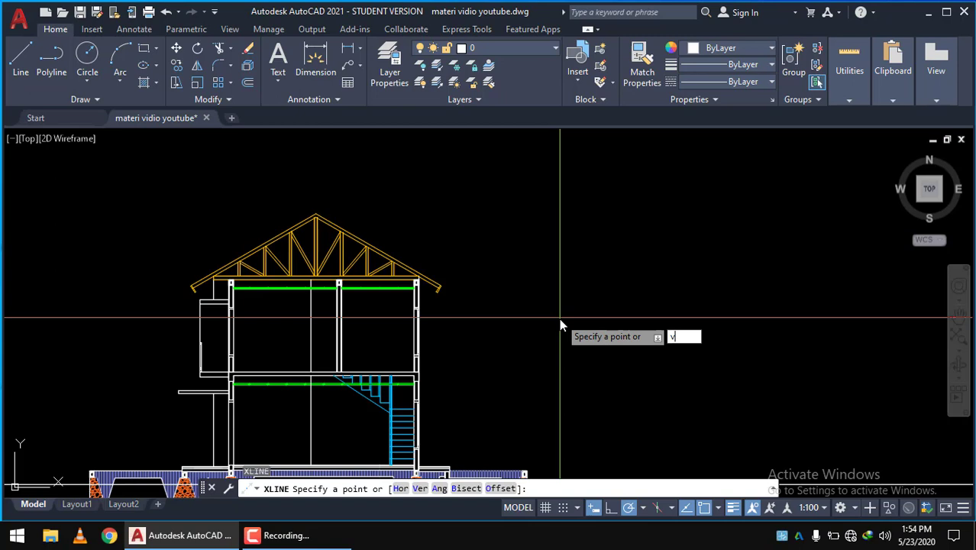
key(Return)
scroll(601, 305, down, 3)
scroll(601, 305, up, 2)
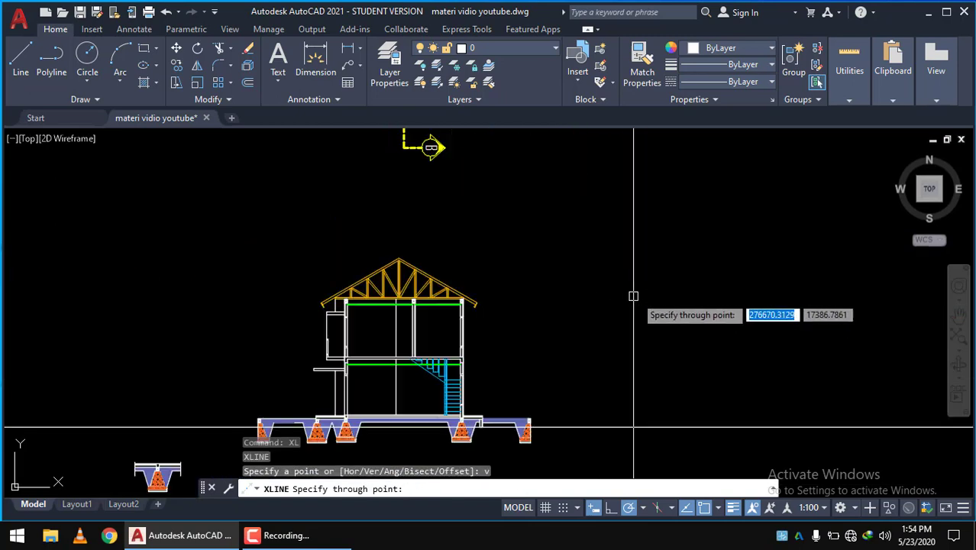
scroll(598, 299, up, 2)
click(596, 296)
key(Return)
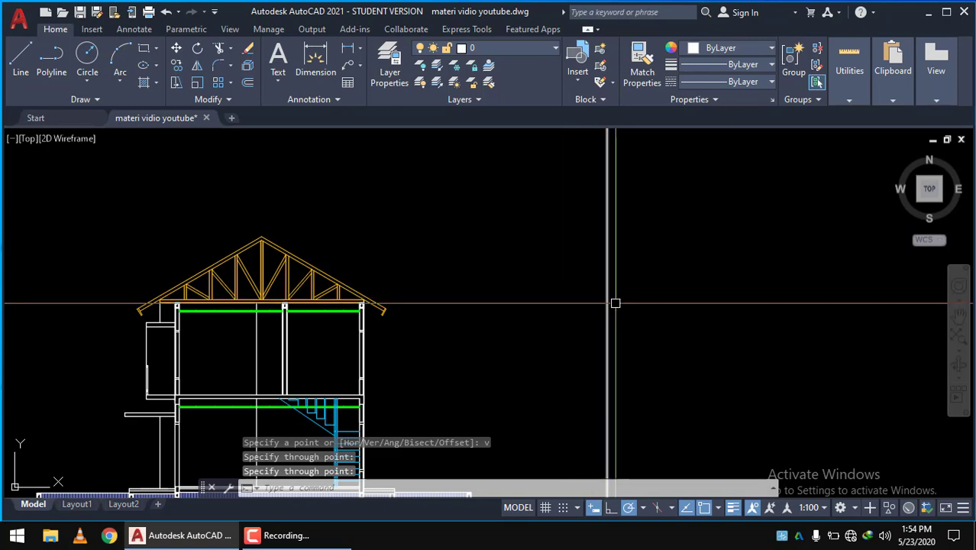
Offset the vertical construction line 10.5 units to the right.
text(o)
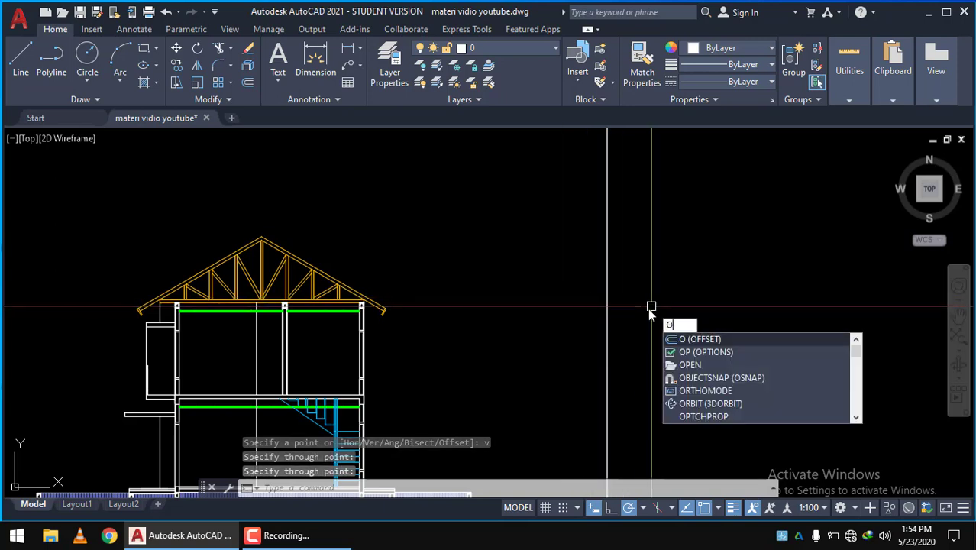
key(Return)
text(1)
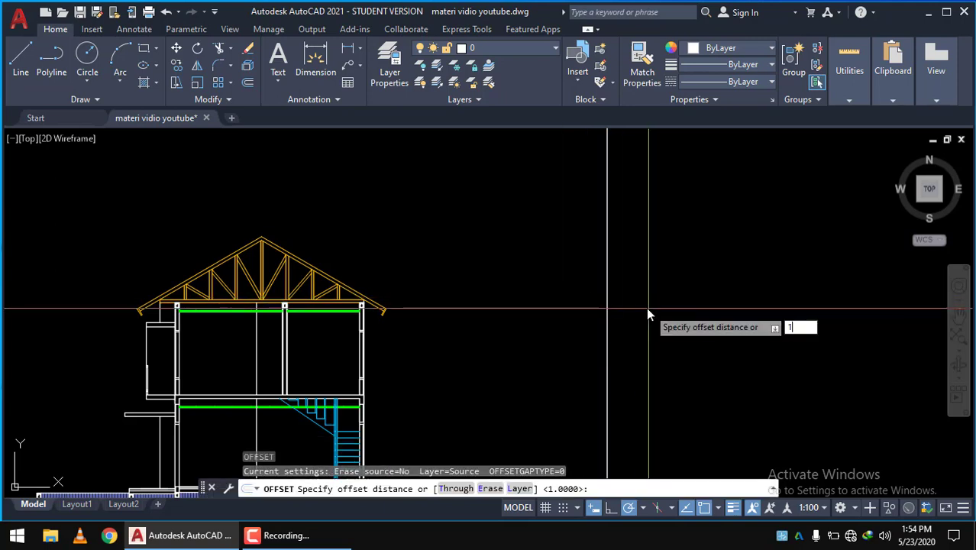
text(0.5)
key(Return)
click(606, 290)
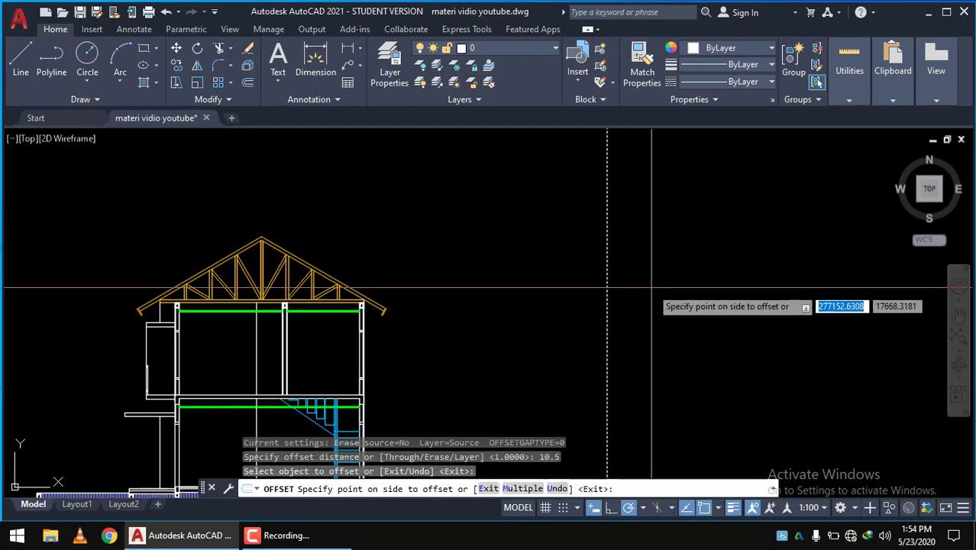
scroll(652, 292, down, 2)
scroll(649, 288, down, 3)
scroll(634, 284, up, 2)
scroll(638, 284, up, 5)
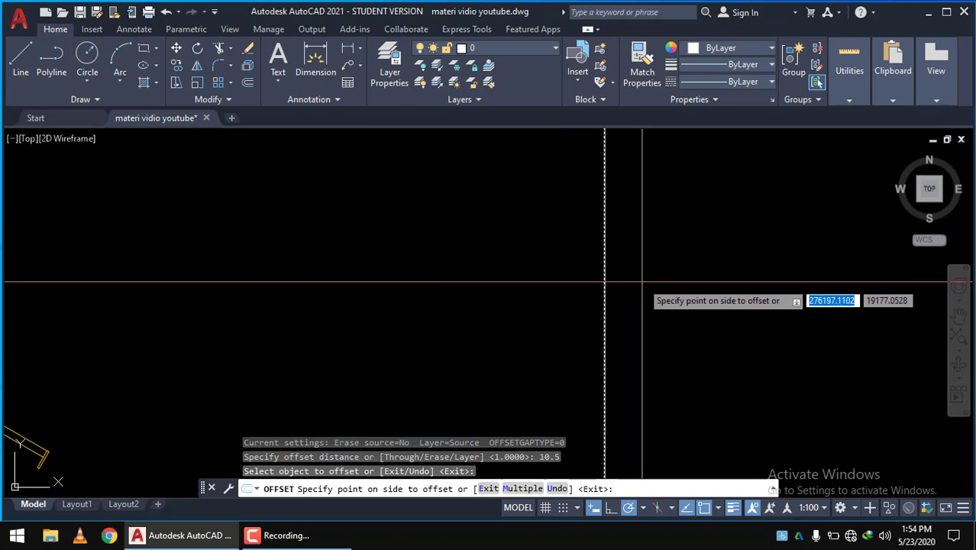
click(642, 284)
scroll(648, 285, up, 2)
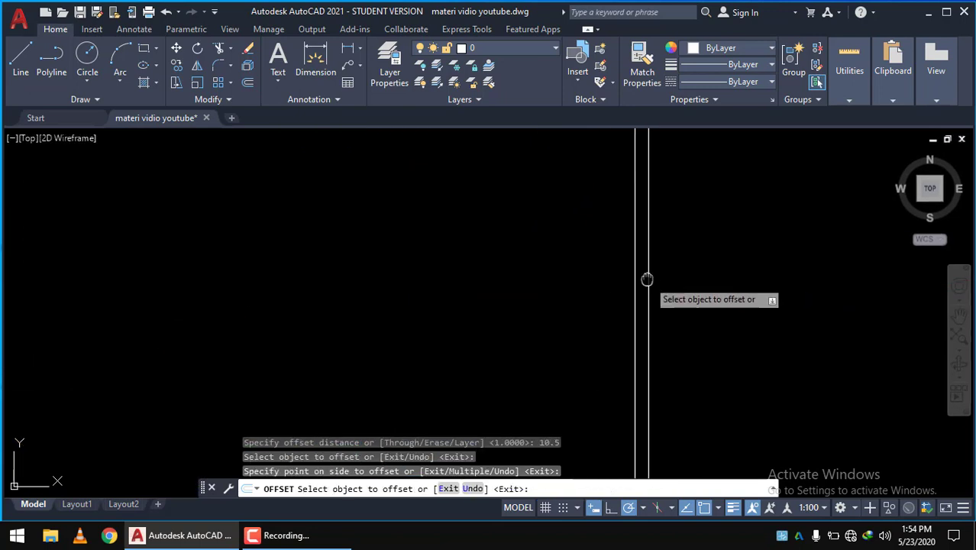
middle_drag(643, 277, 603, 250)
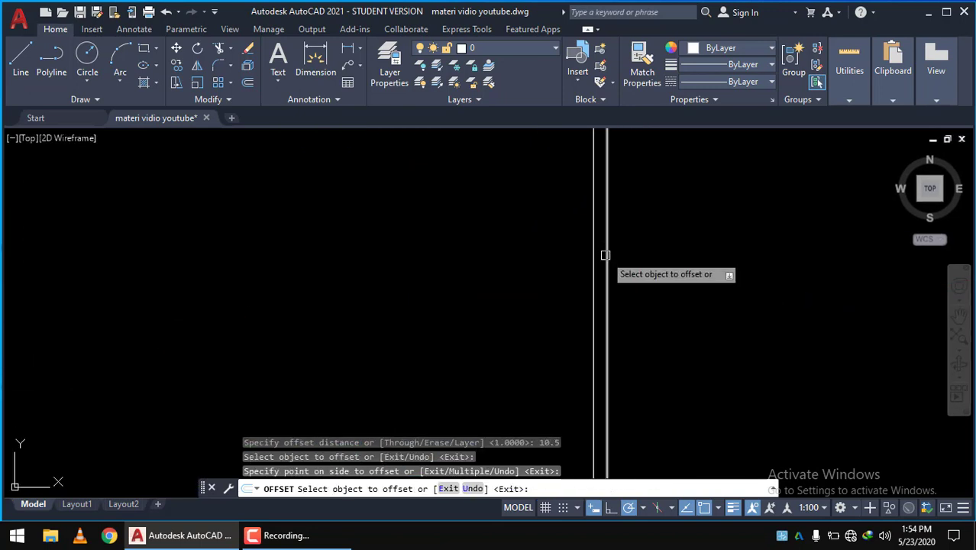
key(Escape)
click(348, 48)
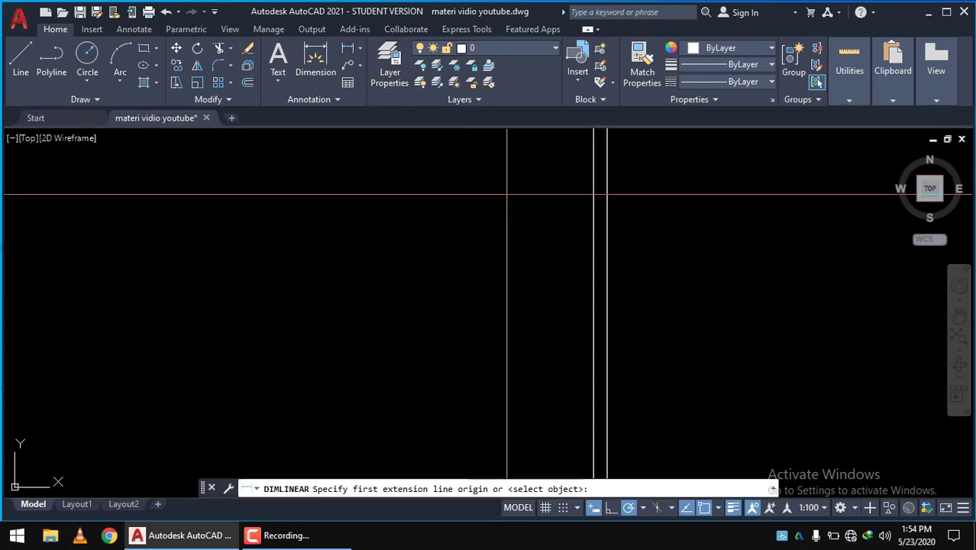
Drop the unfinished dimension and offset the rightmost vertical line 14.5 units to the right.
click(594, 164)
key(Escape)
scroll(605, 164, up, 2)
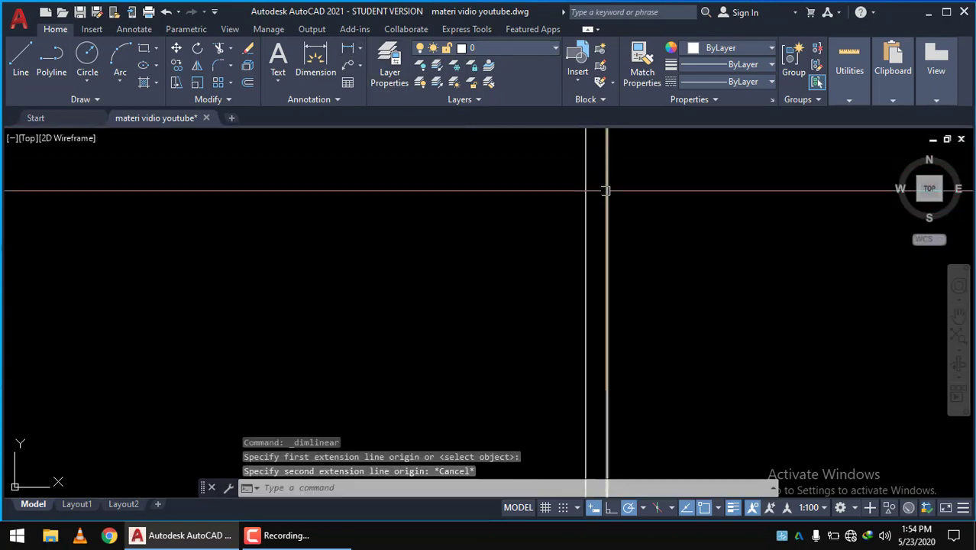
middle_drag(606, 187, 505, 224)
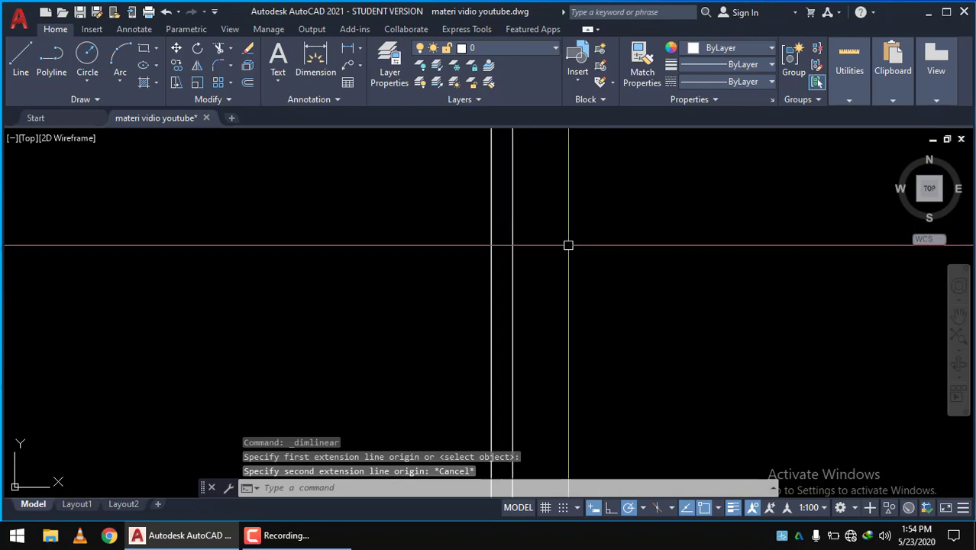
text(O)
key(Return)
key(Return)
key(Escape)
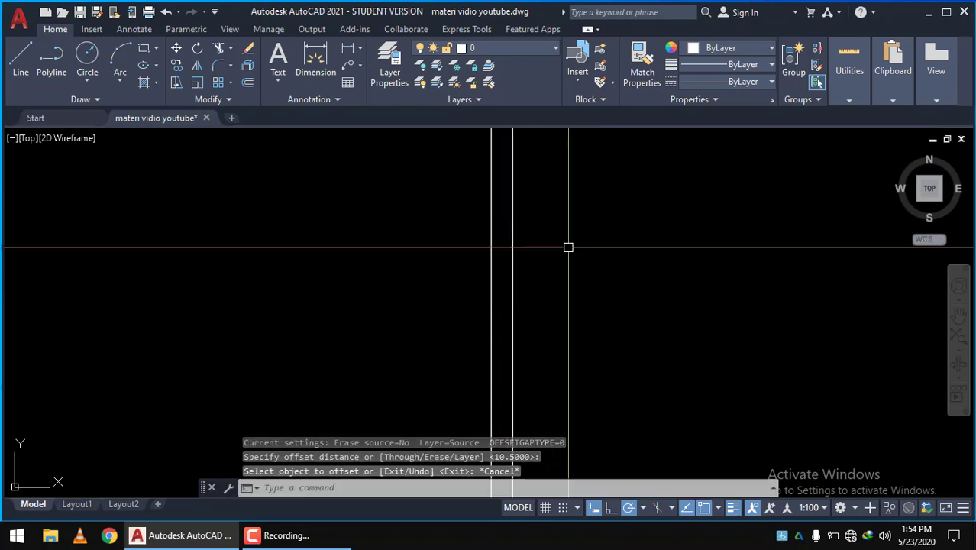
key(Escape)
key(Return)
text(14)
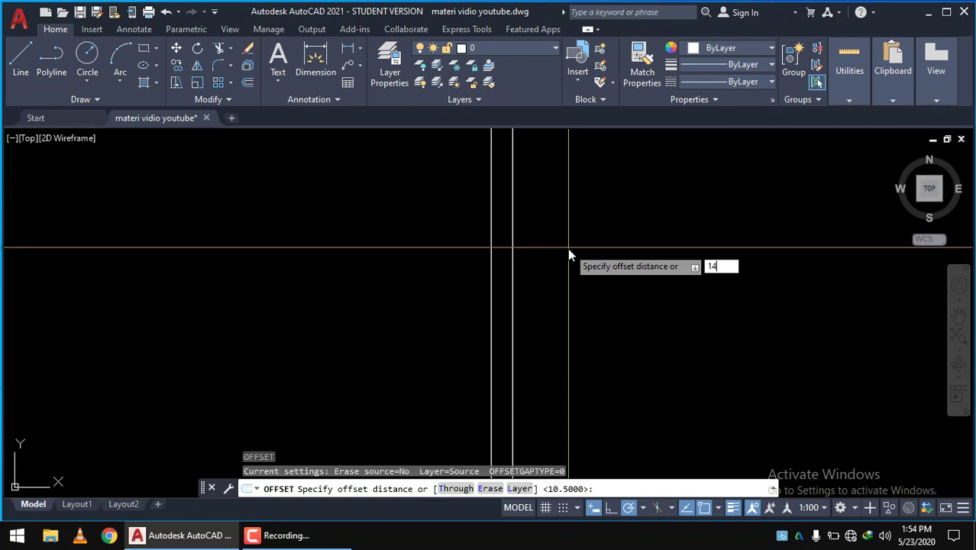
text(.5)
key(Return)
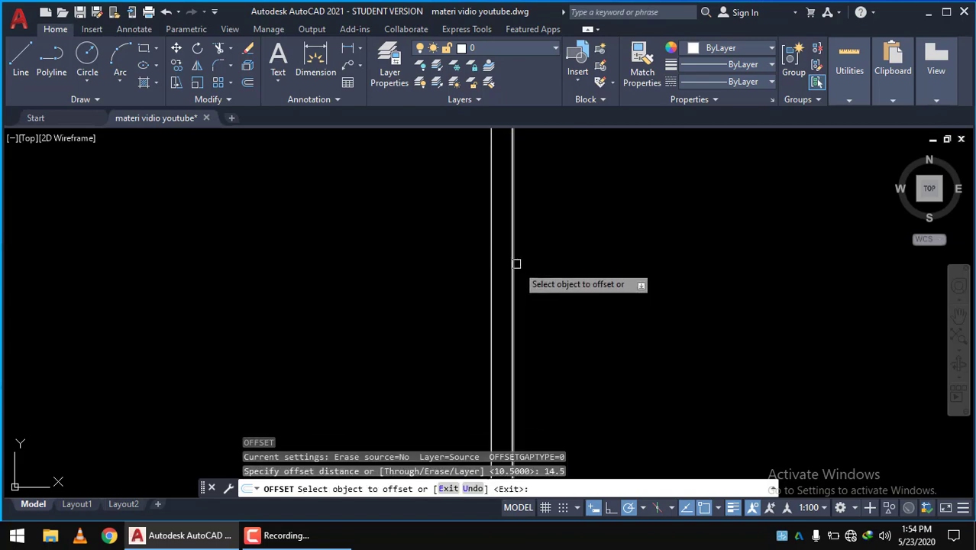
click(512, 262)
click(574, 264)
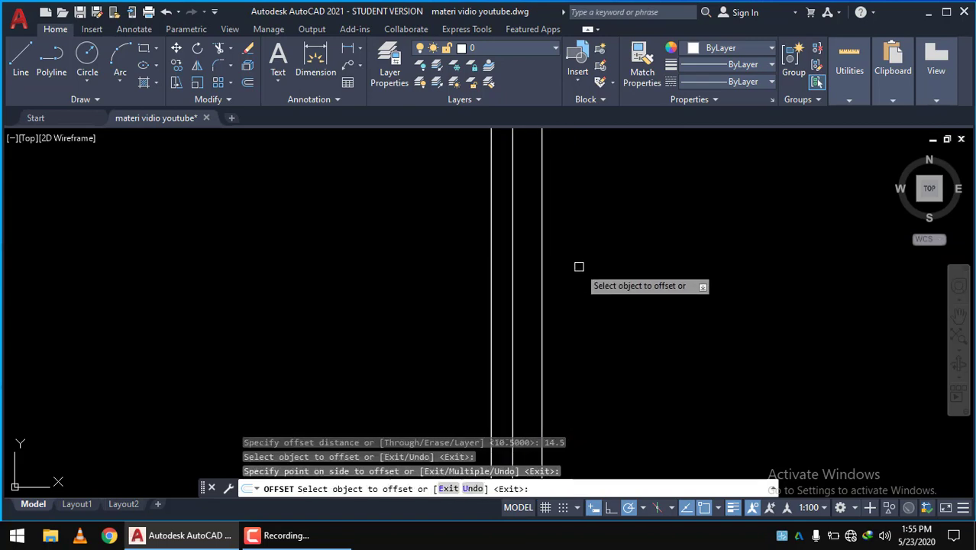
key(Escape)
text(o)
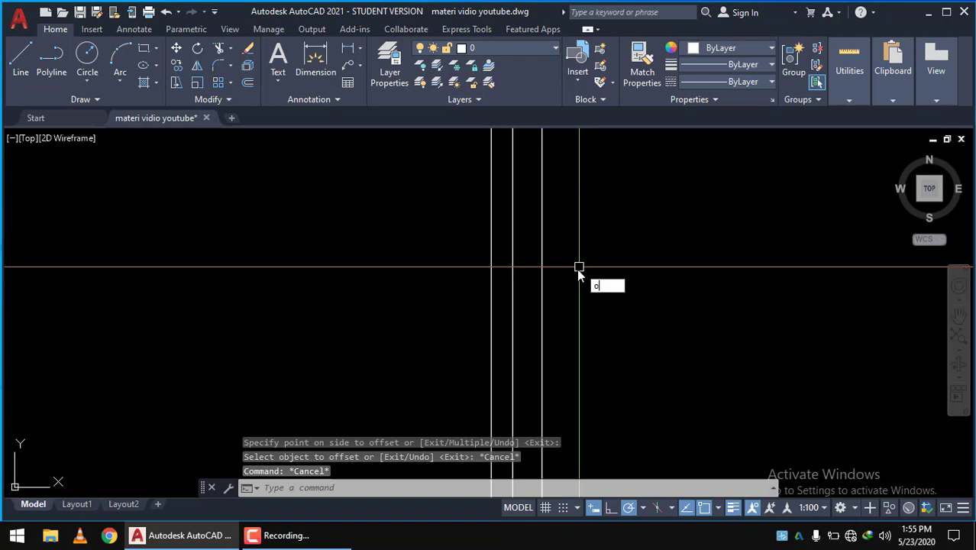
Offset the newest vertical line a further 30 units to the right.
key(Return)
text(30)
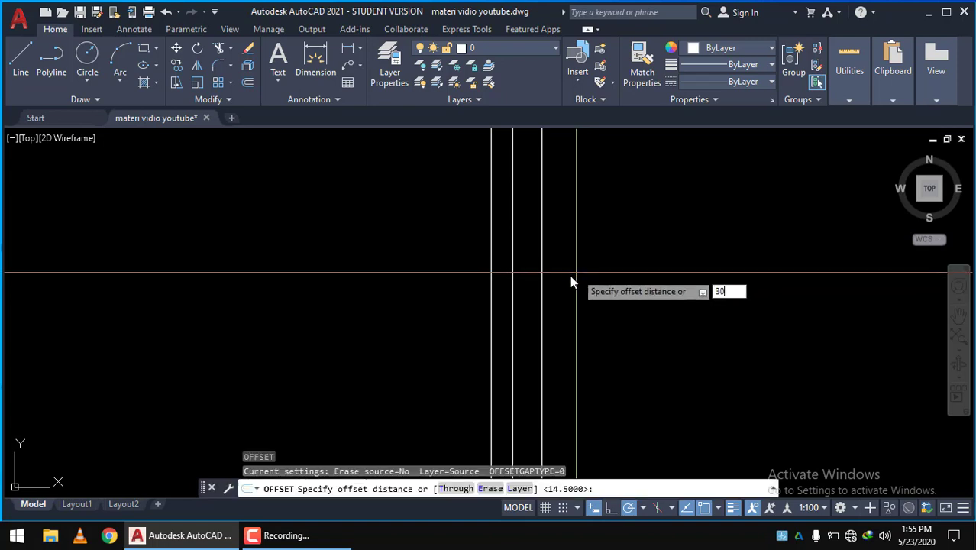
key(Return)
click(542, 260)
click(604, 262)
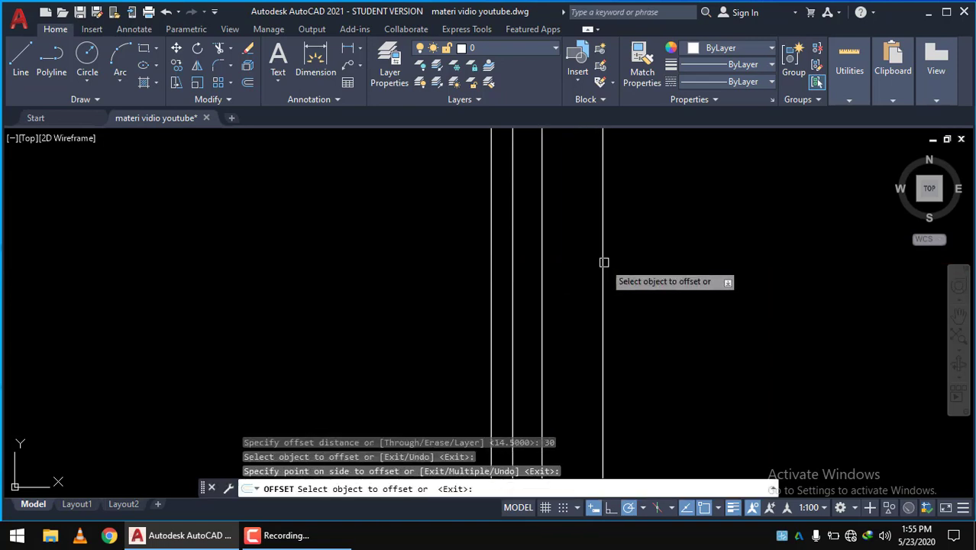
scroll(604, 262, up, 1)
scroll(603, 267, up, 1)
scroll(550, 275, up, 1)
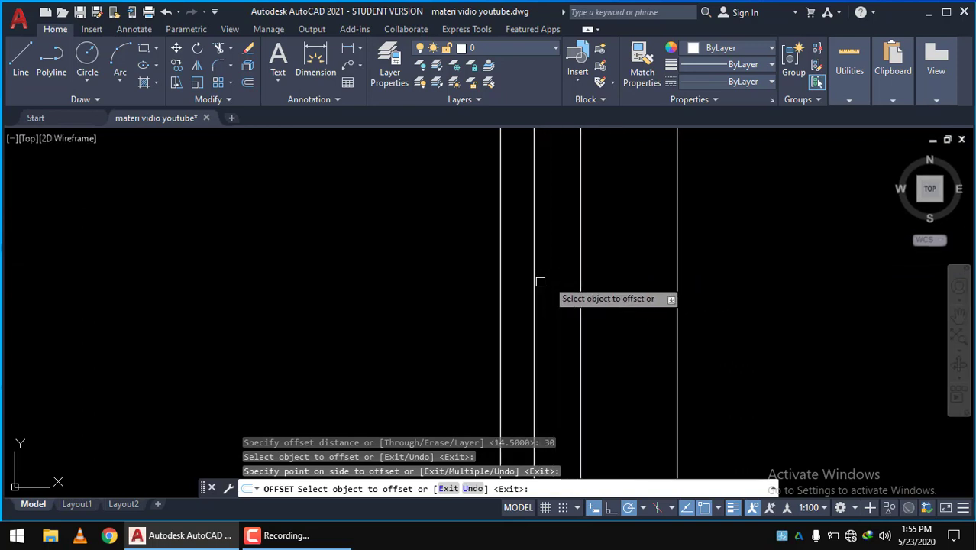
key(Escape)
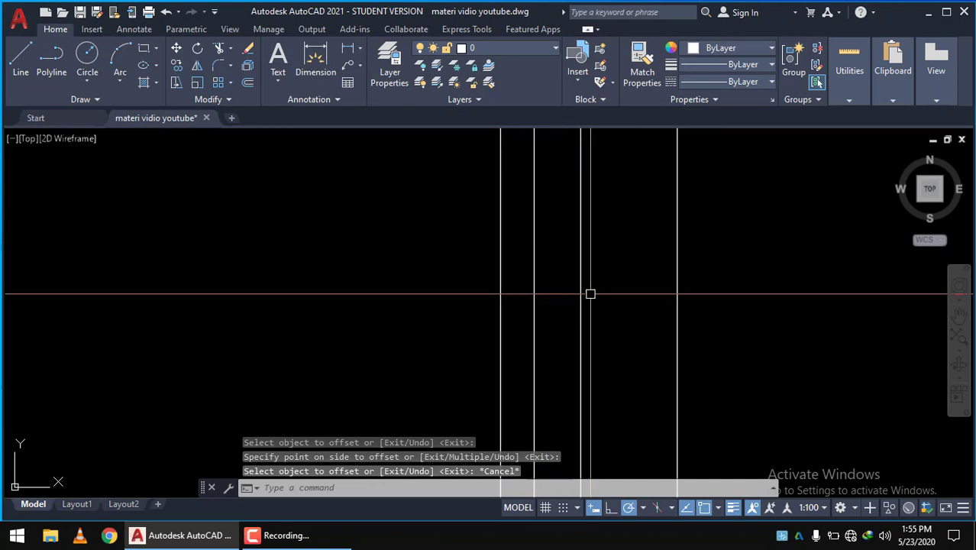
scroll(631, 312, down, 3)
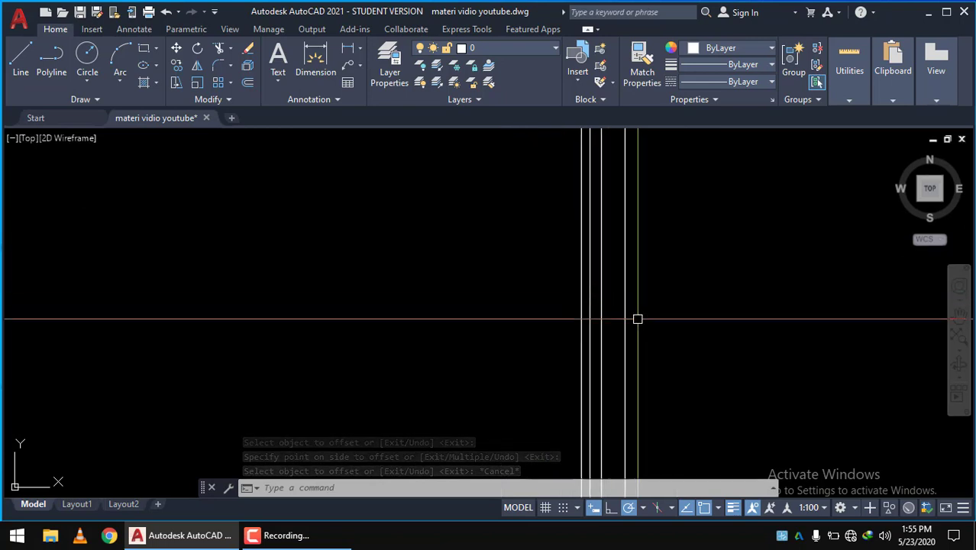
Draw a horizontal line crossing all the vertical guides.
key(Return)
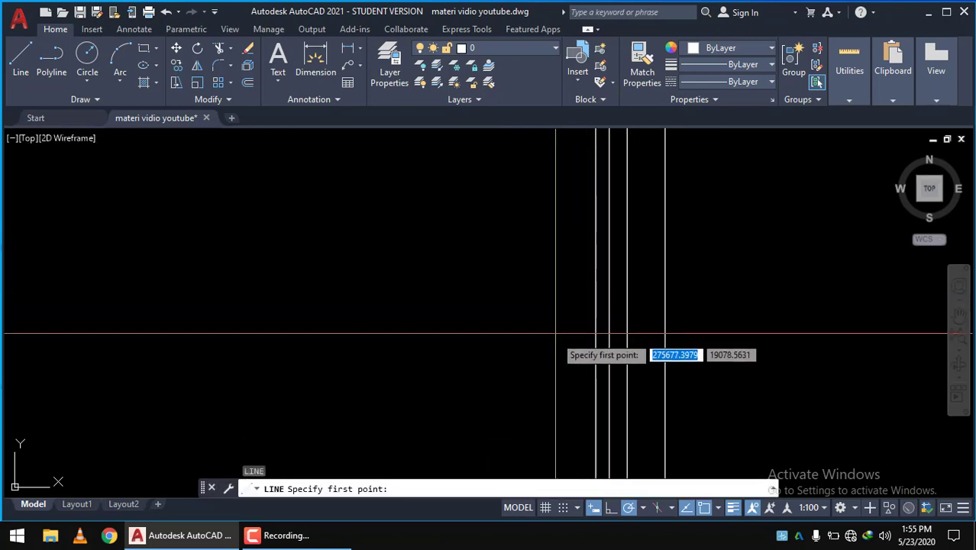
click(557, 331)
click(774, 331)
key(Return)
scroll(621, 339, up, 2)
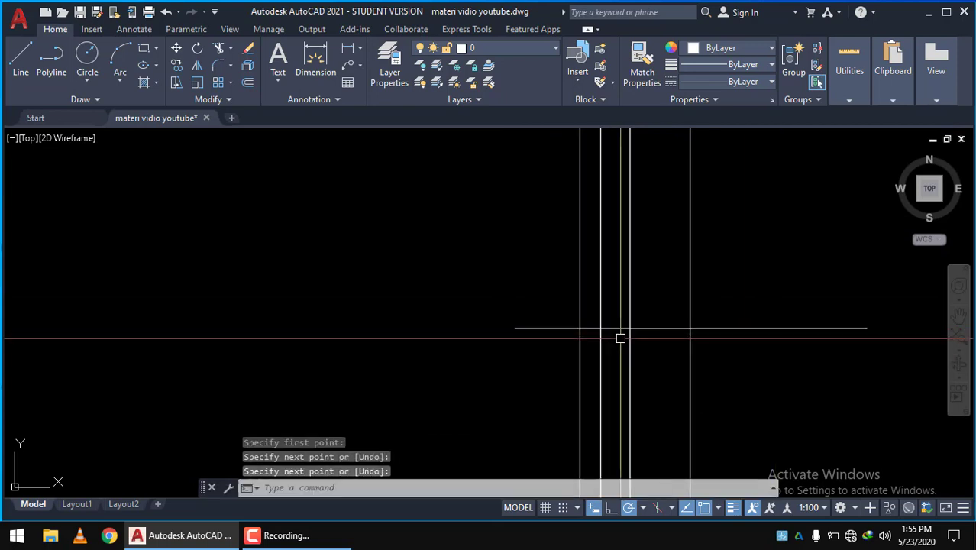
scroll(582, 326, up, 2)
scroll(579, 319, up, 1)
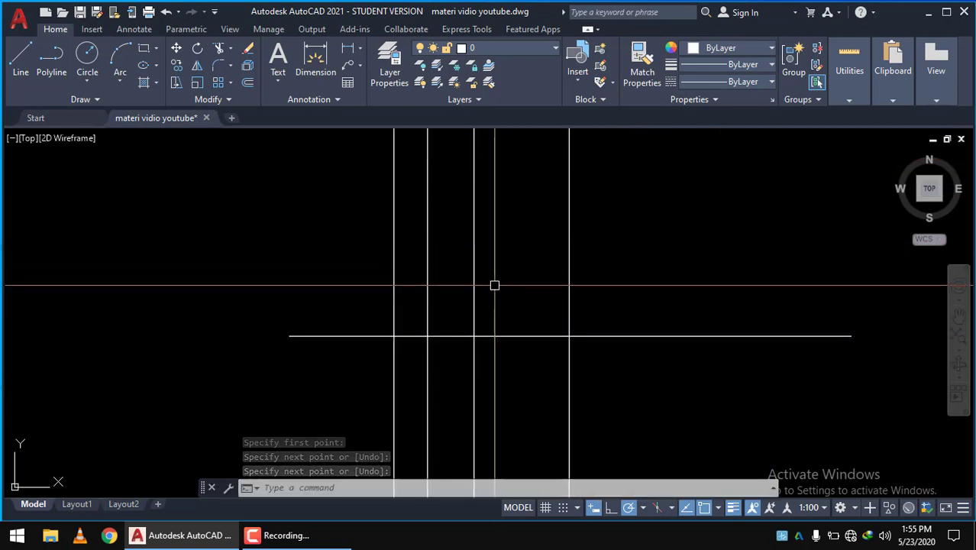
Offset the horizontal line 38.5 units upward.
text(o)
key(Return)
text(38.5)
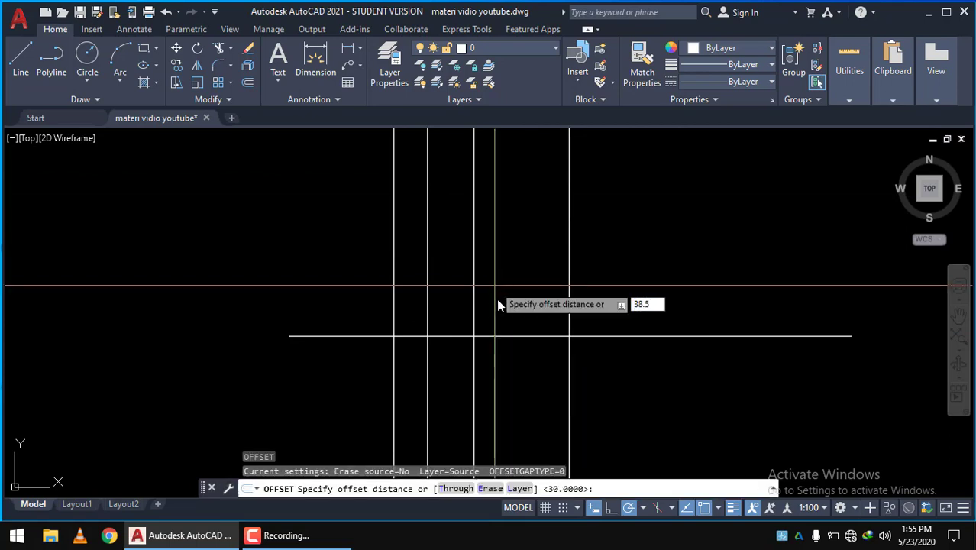
key(Return)
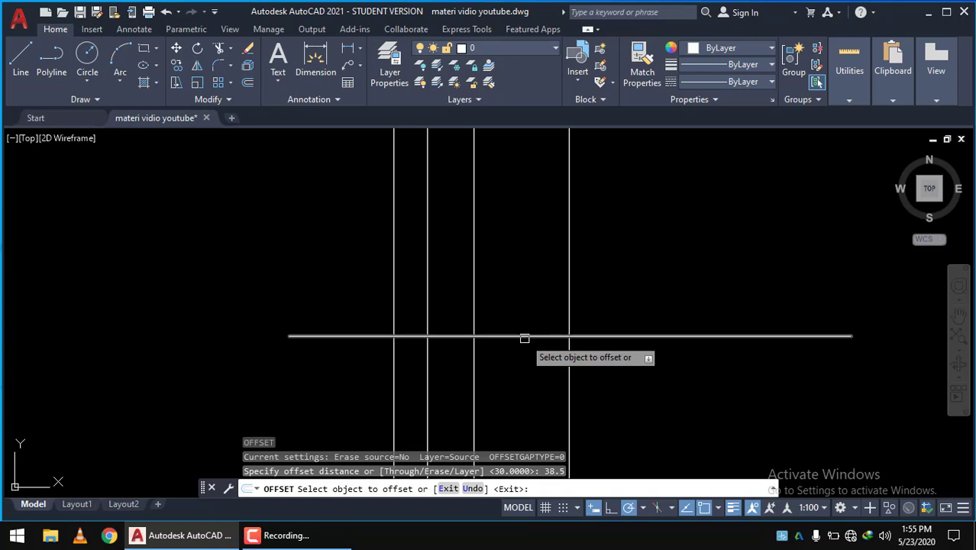
click(569, 335)
scroll(536, 335, down, 2)
click(515, 306)
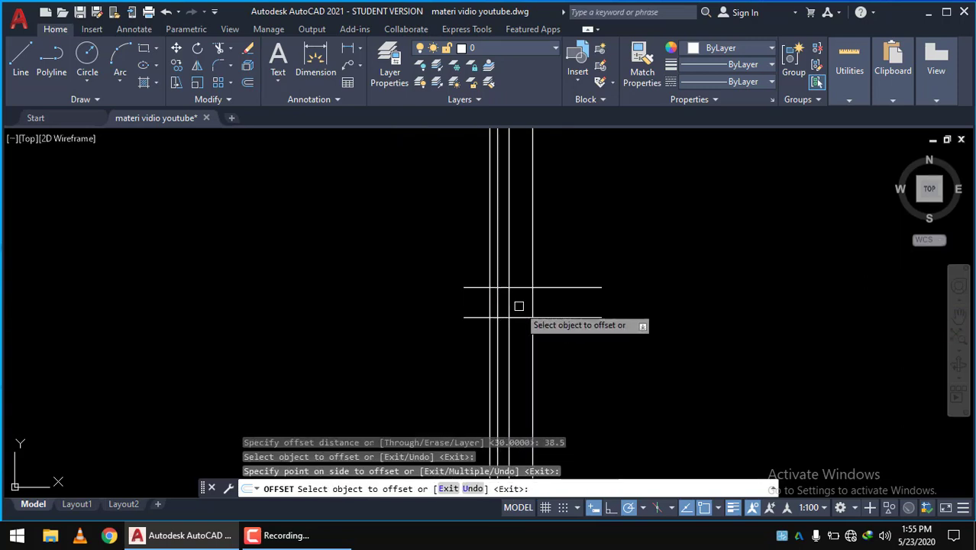
key(Escape)
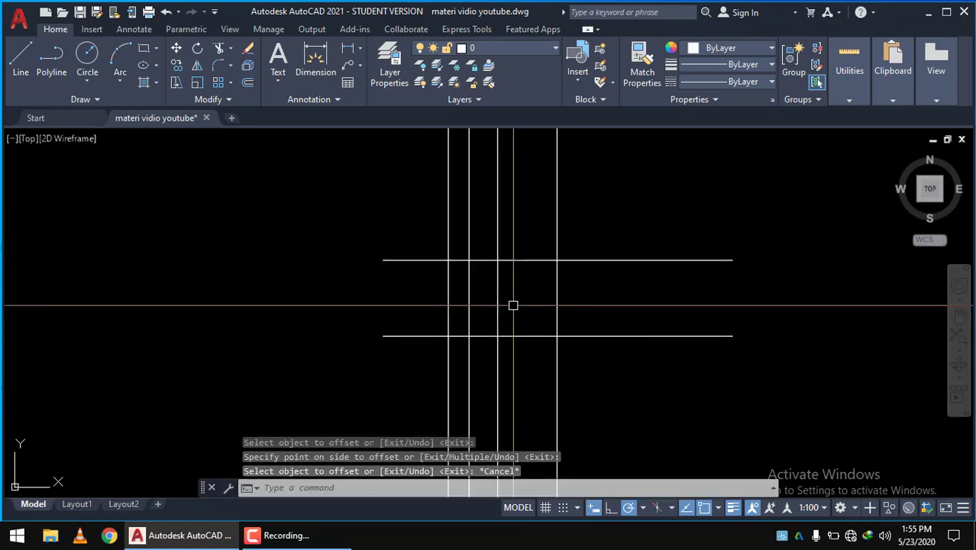
text(p)
key(Escape)
text(L)
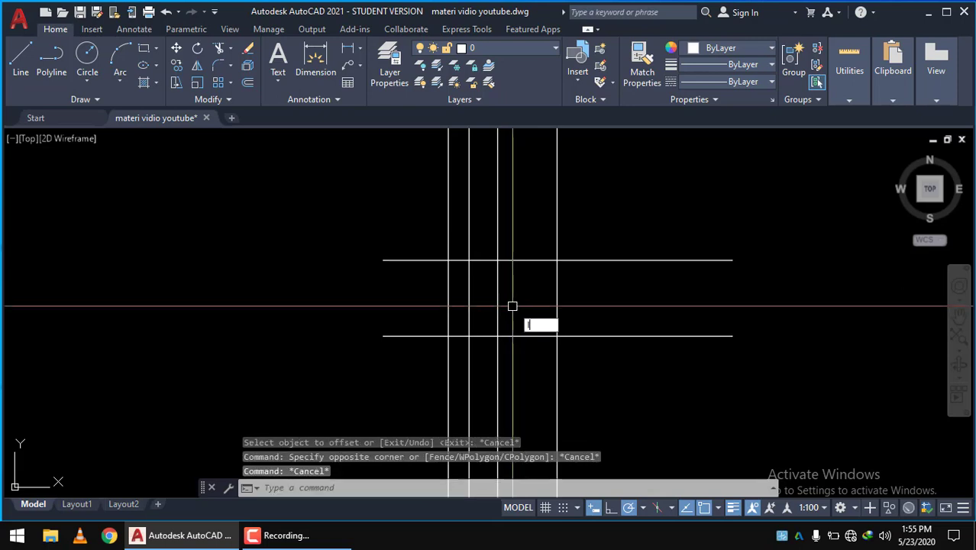
key(Return)
scroll(496, 315, up, 2)
Draw a flat segment along the lower guide, then a slanted line up to the upper guide.
scroll(427, 351, up, 2)
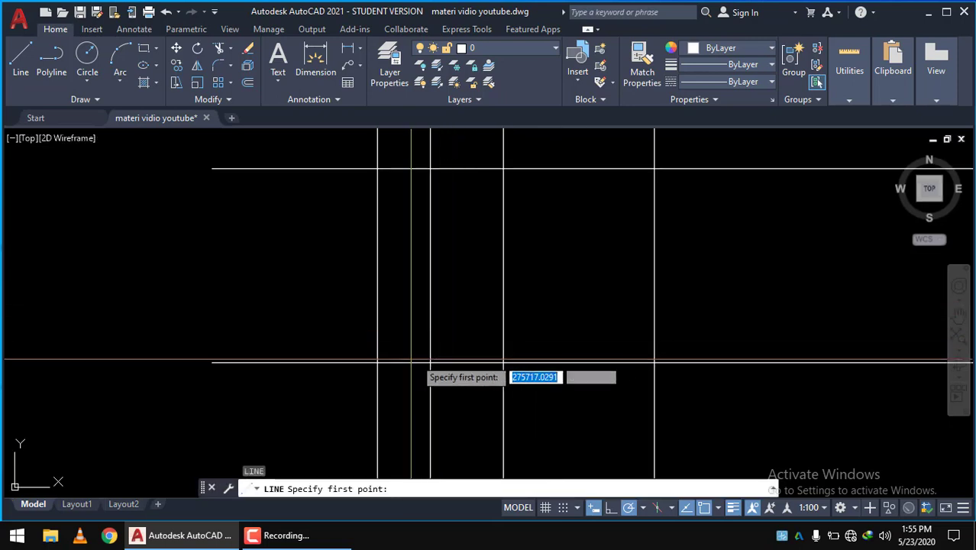
click(378, 362)
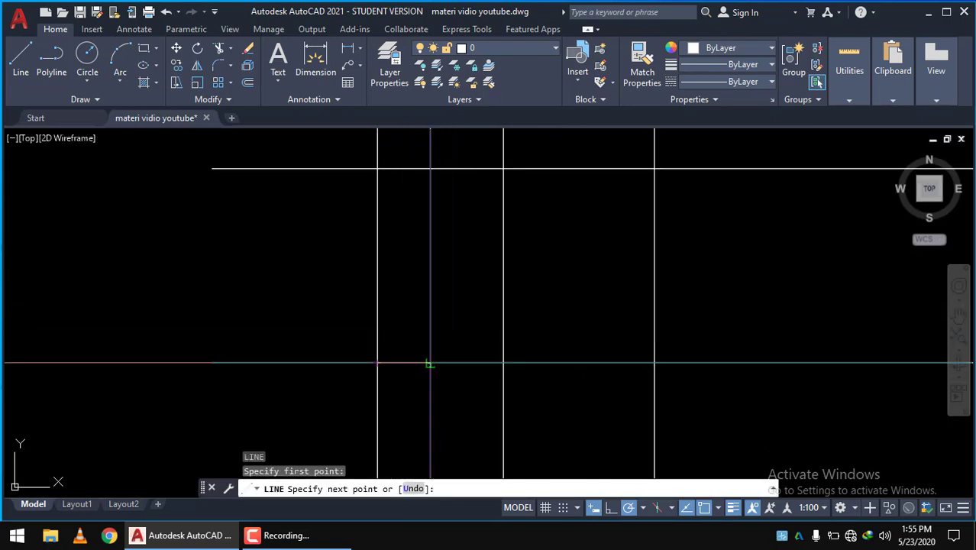
click(430, 363)
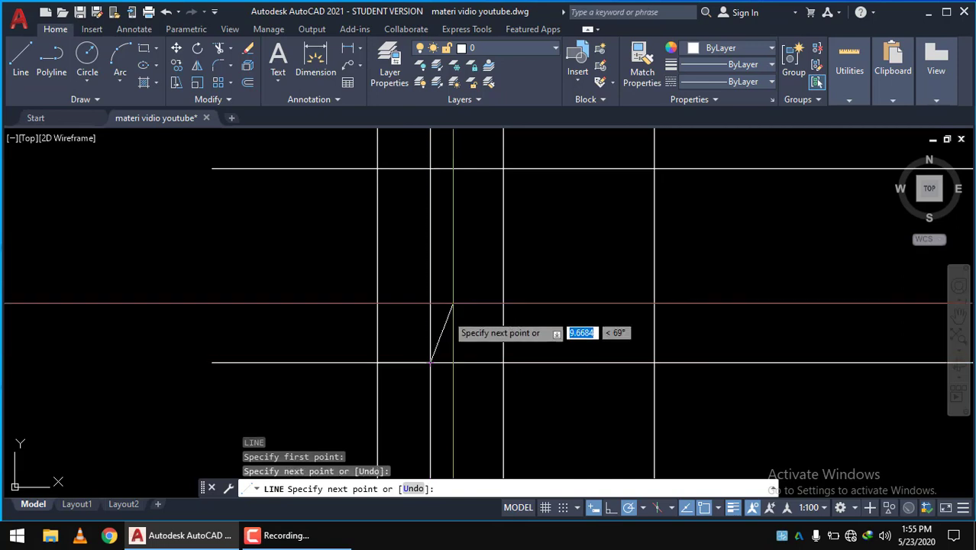
click(502, 168)
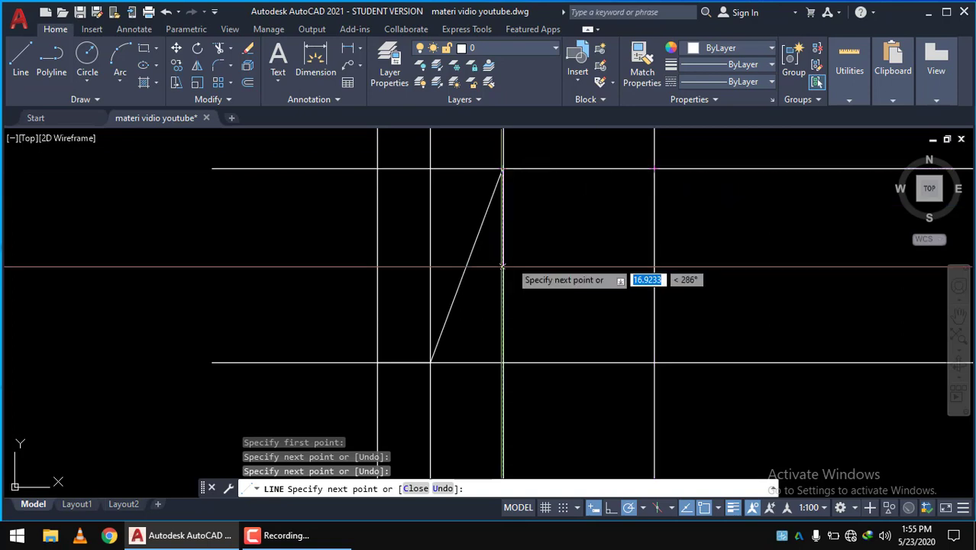
key(Return)
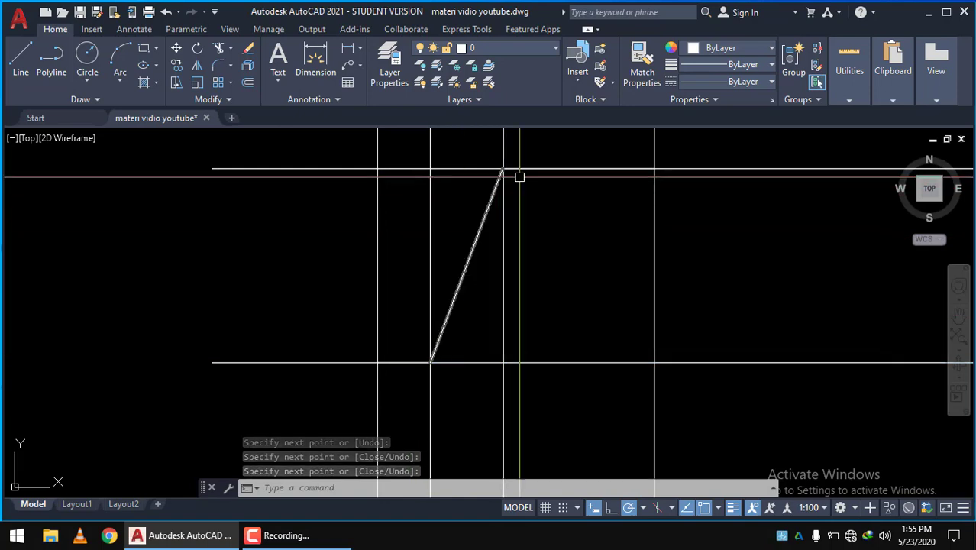
scroll(642, 244, down, 4)
click(767, 308)
Erase the horizontal and vertical construction lines, leaving only the half-profile.
click(713, 172)
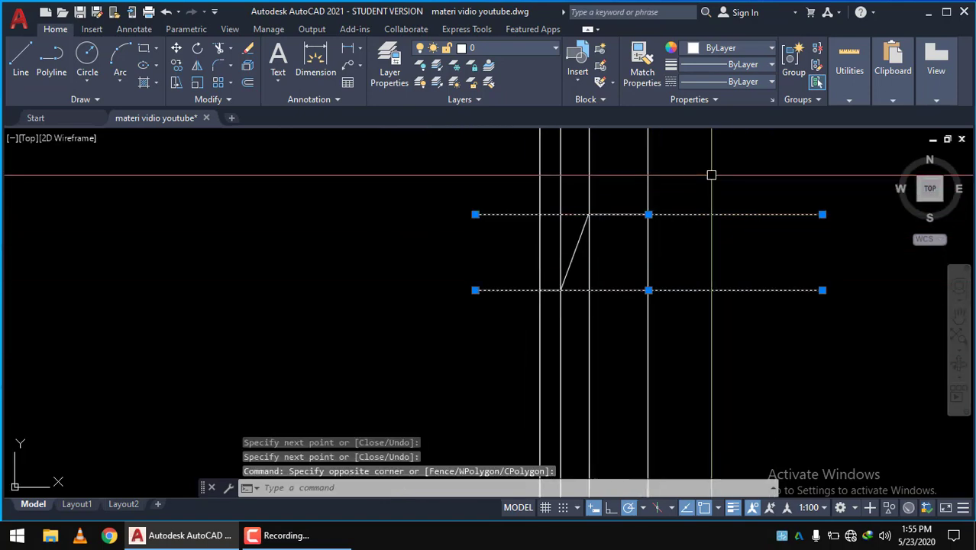
click(647, 179)
click(489, 160)
key(Return)
text(R)
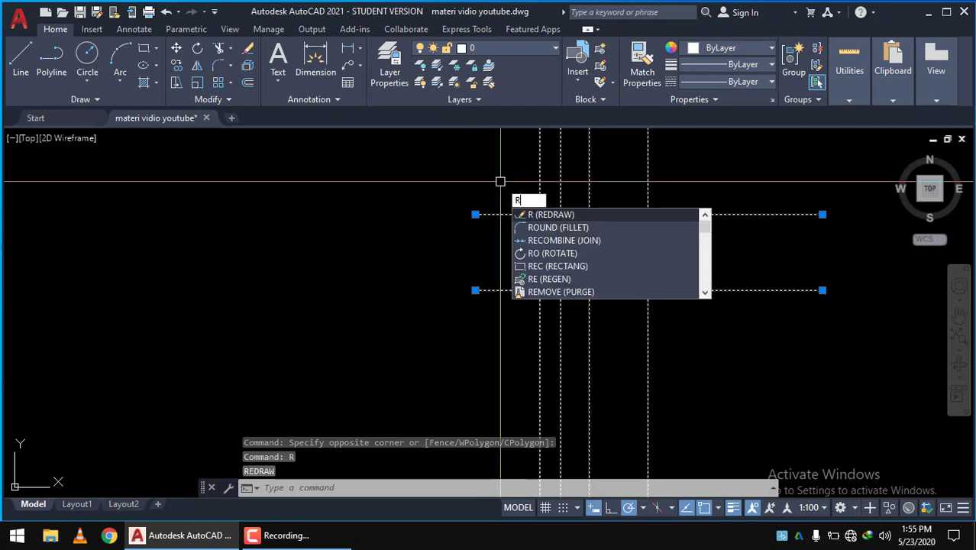
key(BackSpace)
text(E)
key(Return)
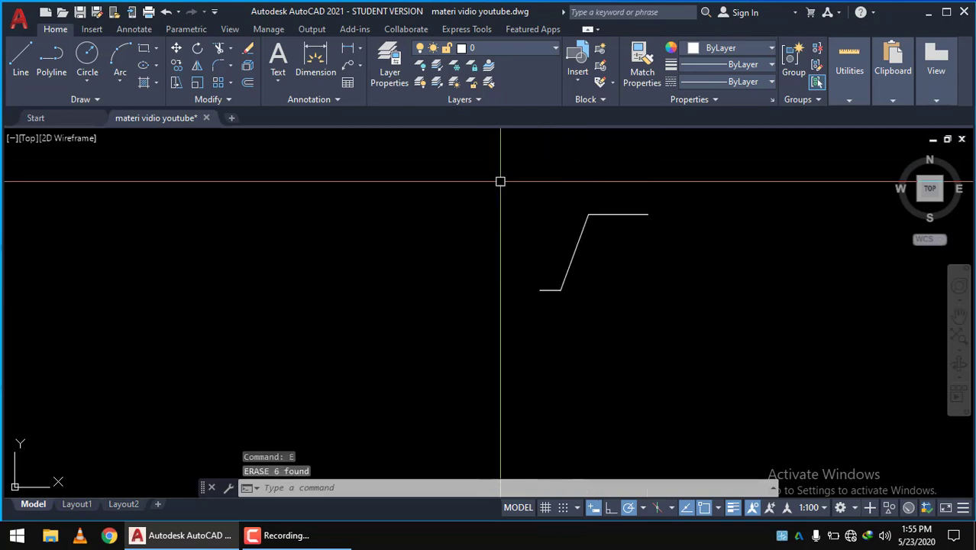
scroll(610, 239, up, 4)
middle_drag(610, 238, 443, 258)
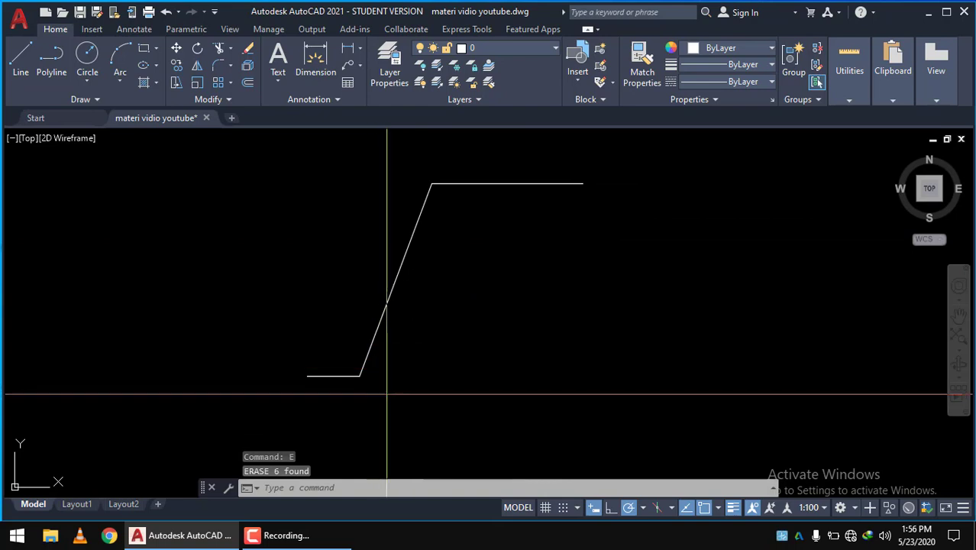
Mirror the flat and slanted segments about a vertical axis through the top line's midpoint, keeping originals.
drag(387, 386, 310, 342)
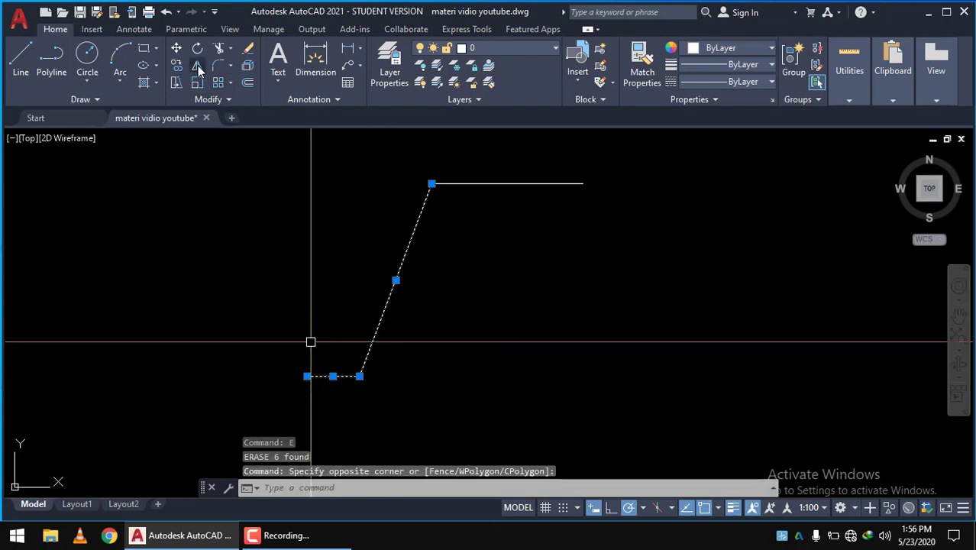
click(197, 65)
scroll(413, 184, down, 4)
click(452, 184)
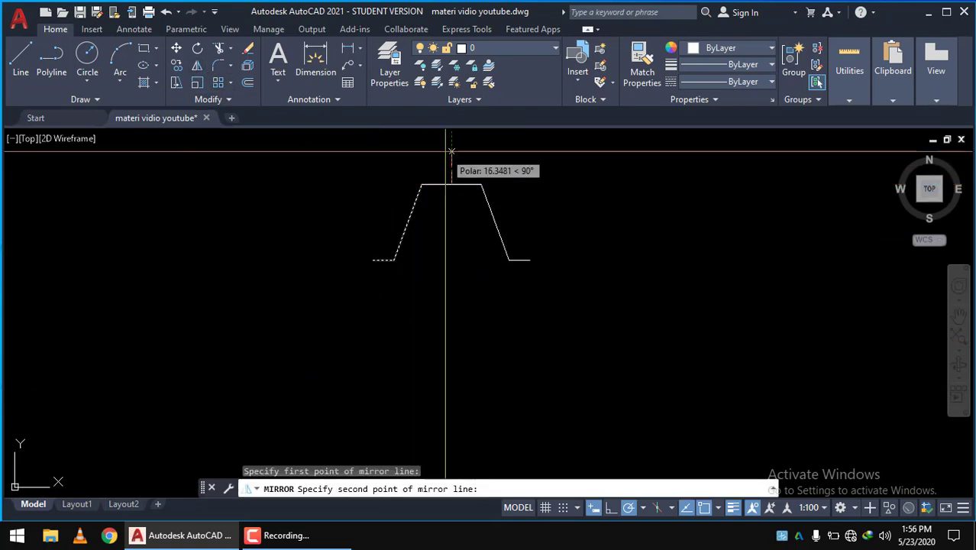
click(452, 151)
key(Return)
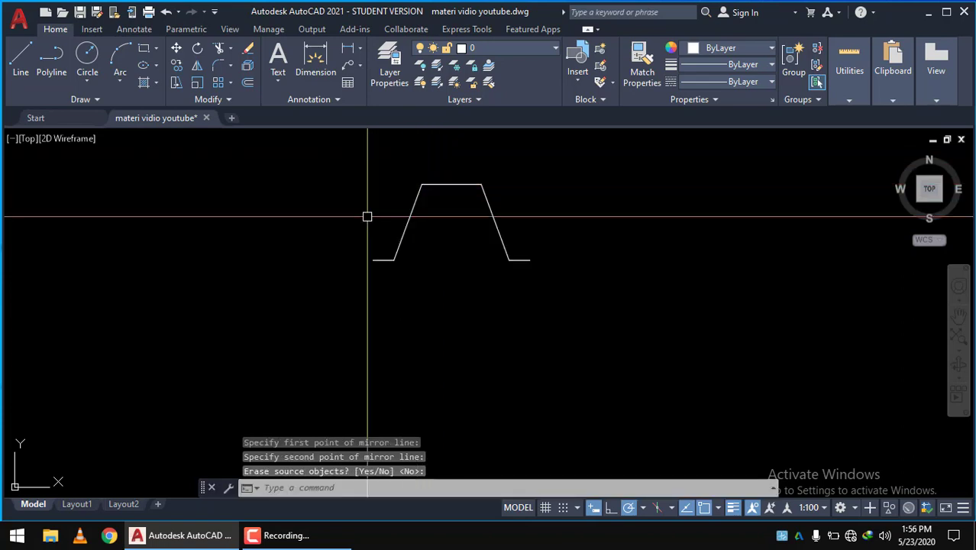
scroll(366, 217, up, 2)
middle_drag(381, 244, 329, 328)
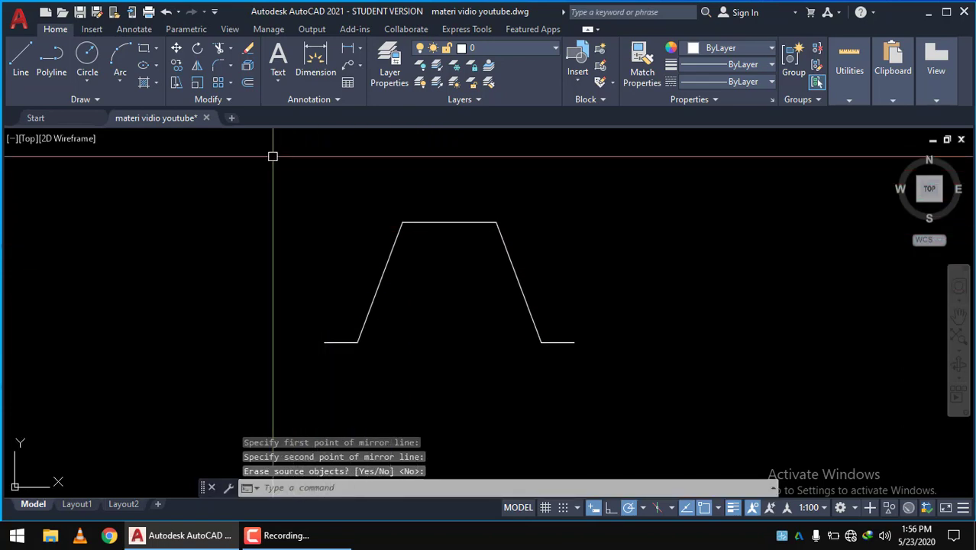
Join the hat profile's five lines into a single polyline.
text(j)
key(Return)
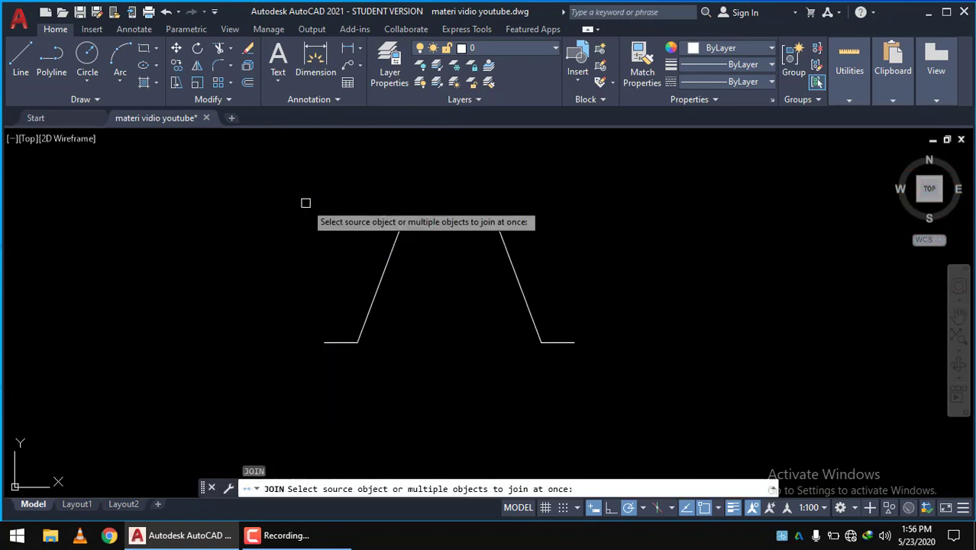
click(269, 169)
click(603, 384)
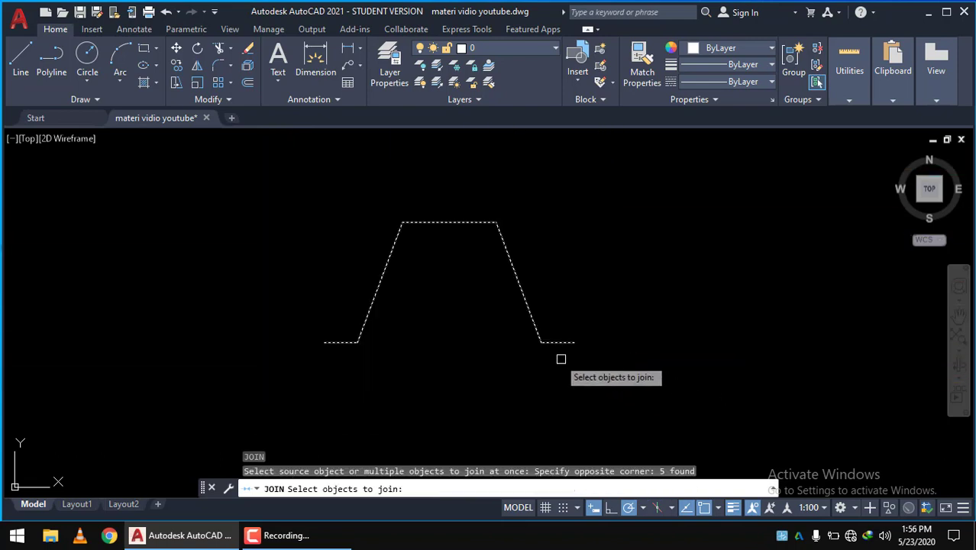
key(Return)
click(535, 327)
middle_drag(443, 290, 474, 257)
key(Escape)
key(Escape)
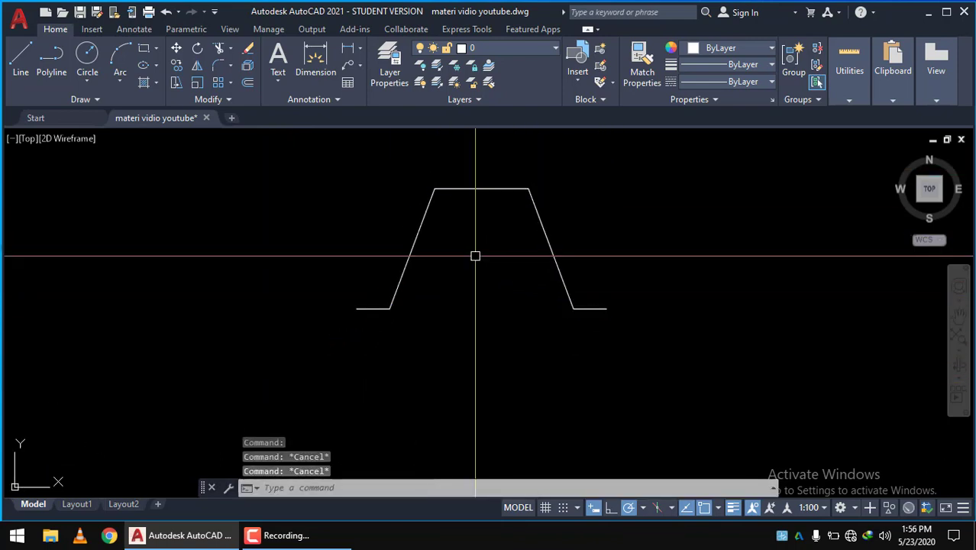
Offset the profile polyline 1 unit to the inner side.
text(o)
key(Return)
text(1)
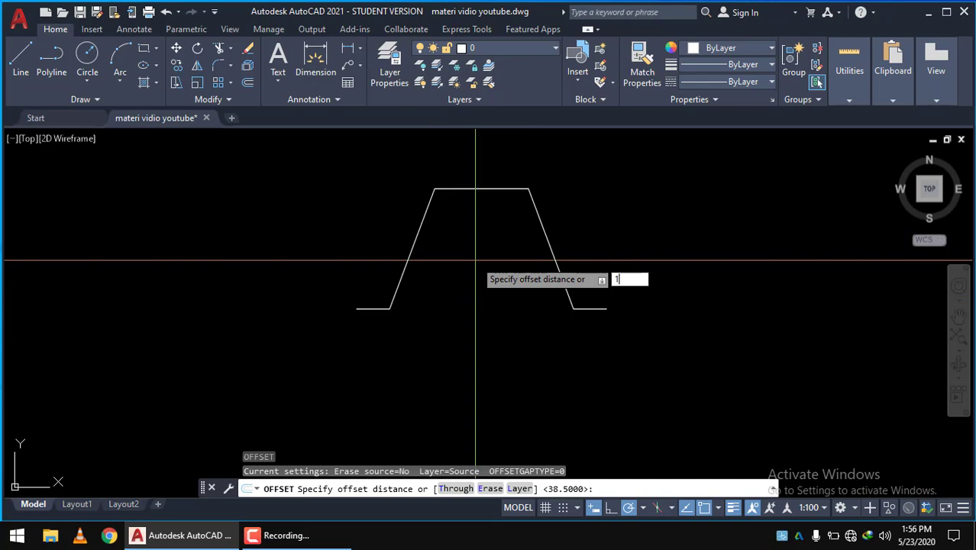
key(Return)
click(465, 191)
click(473, 266)
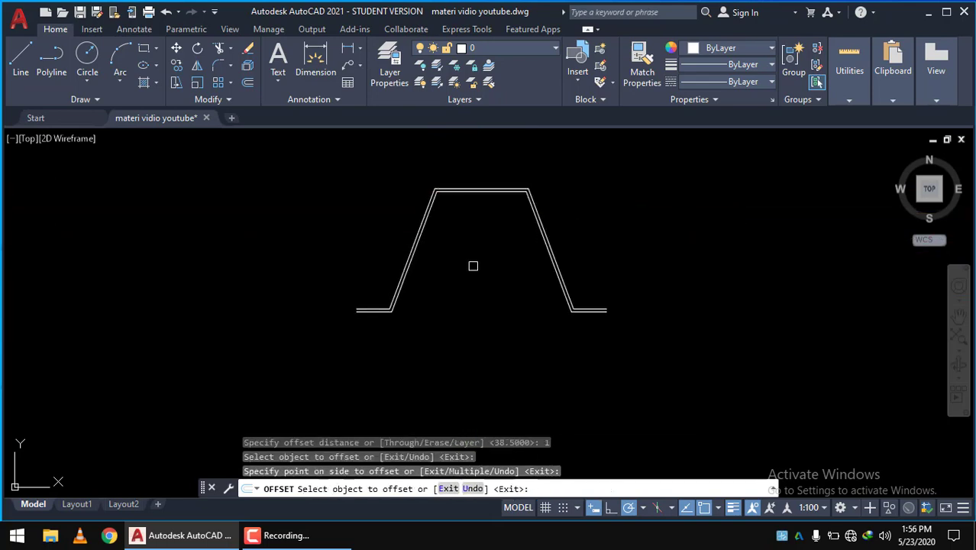
scroll(389, 319, up, 4)
key(Escape)
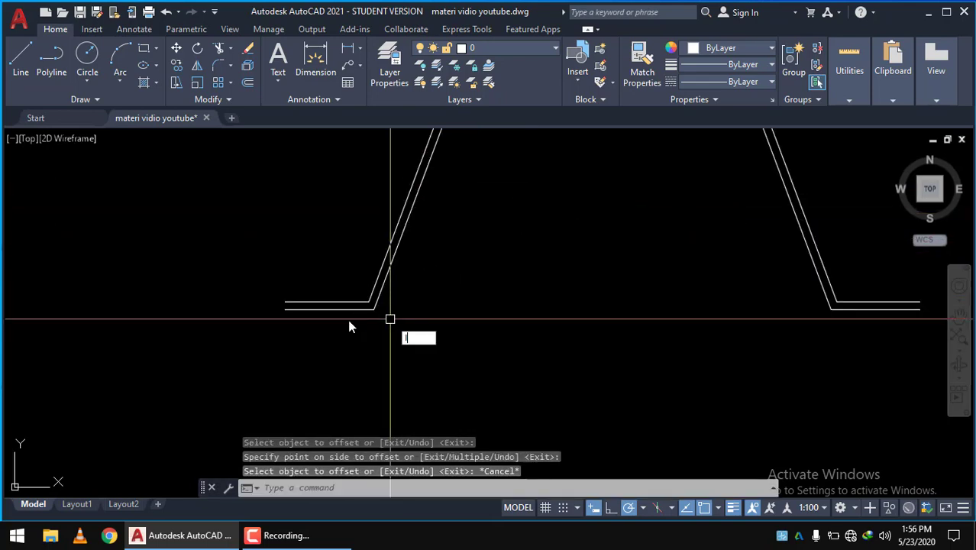
Draw short lines capping the left and right flange ends between the two outlines.
key(Return)
scroll(285, 296, up, 2)
click(286, 279)
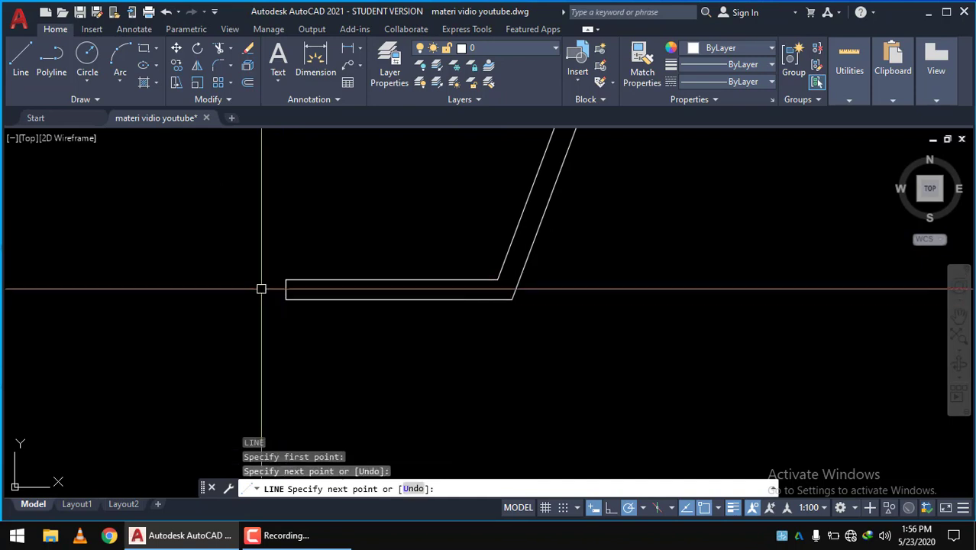
key(Return)
scroll(401, 322, down, 4)
scroll(736, 322, up, 4)
middle_drag(872, 280, 618, 296)
key(Return)
click(731, 289)
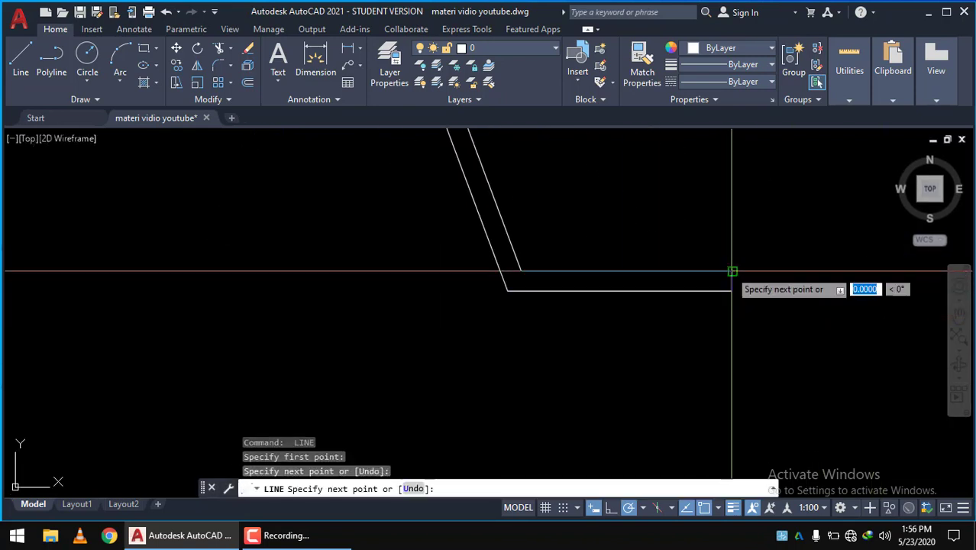
click(732, 271)
key(Return)
scroll(706, 316, down, 5)
Join all seven outline segments into one closed polyline.
key(Return)
scroll(683, 355, down, 4)
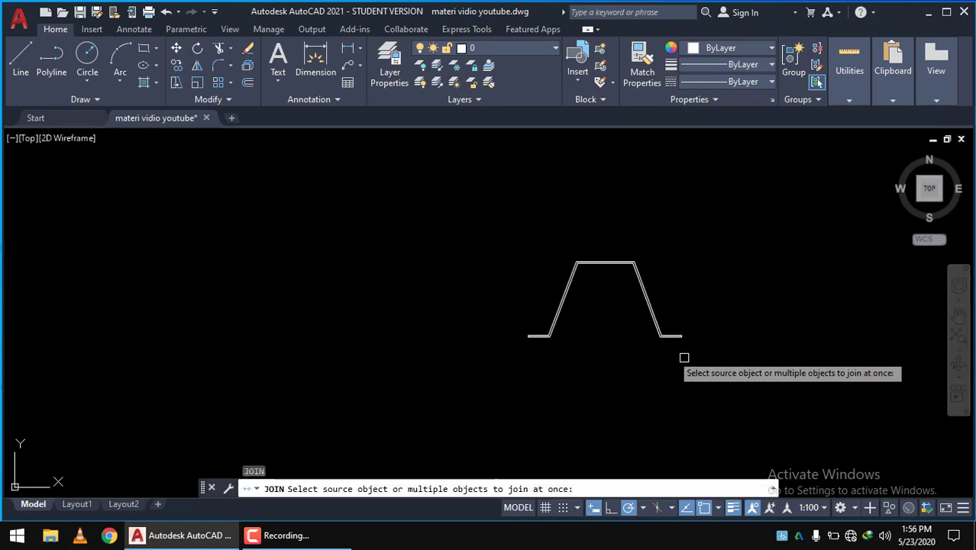
click(719, 366)
click(519, 248)
key(Return)
scroll(554, 335, up, 4)
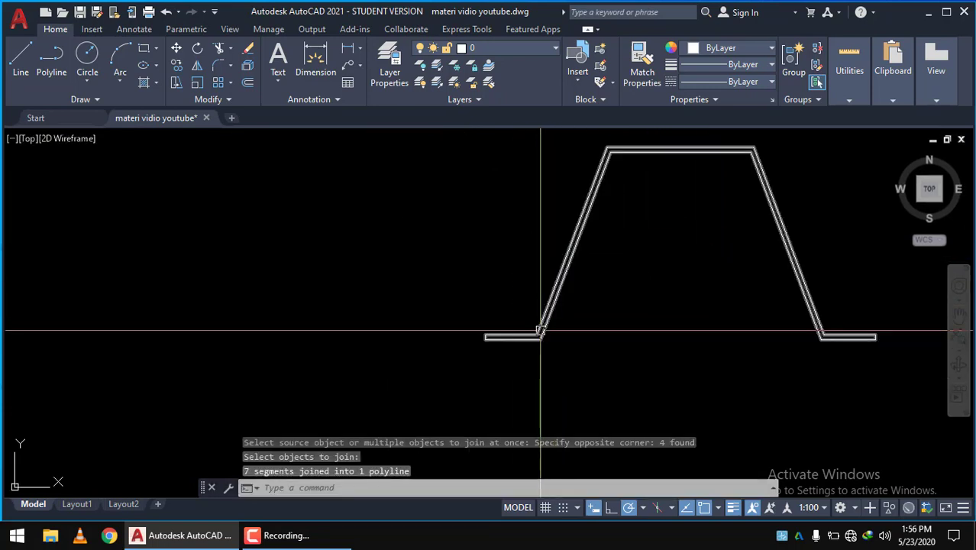
click(540, 331)
key(Escape)
scroll(540, 331, down, 3)
scroll(488, 248, down, 8)
scroll(487, 248, down, 3)
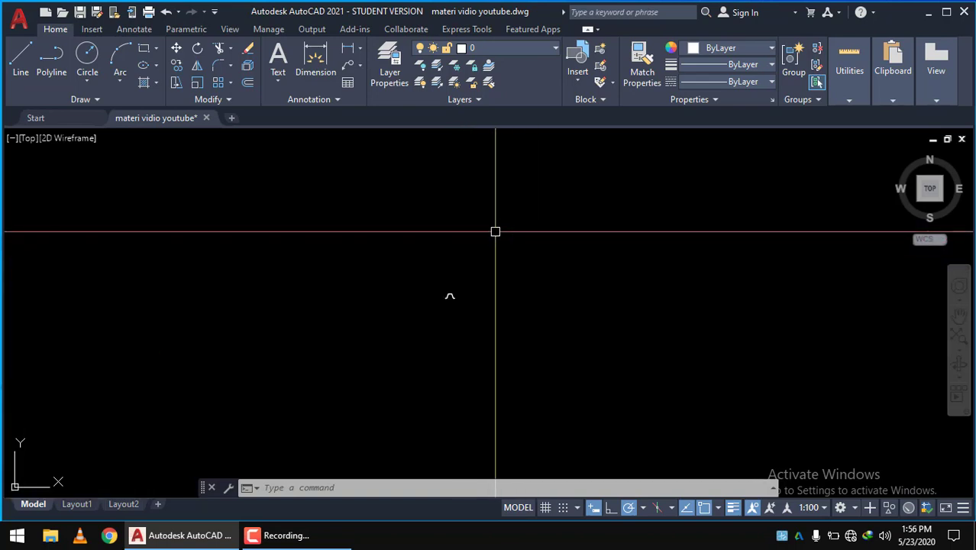
mouse_move(497, 229)
middle_down()
mouse_move(432, 322)
mouse_move(343, 322)
middle_up()
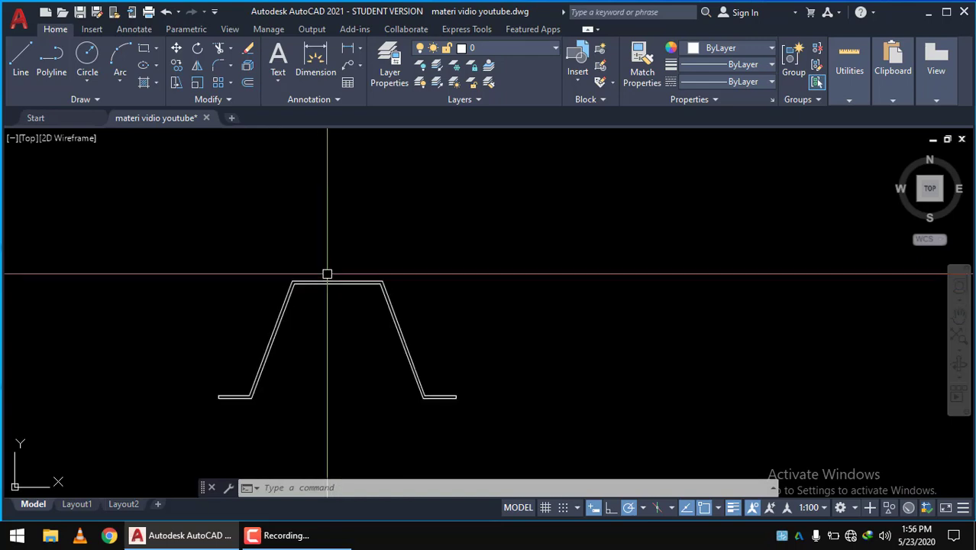
scroll(297, 263, down, 5)
scroll(294, 266, down, 5)
scroll(298, 263, up, 5)
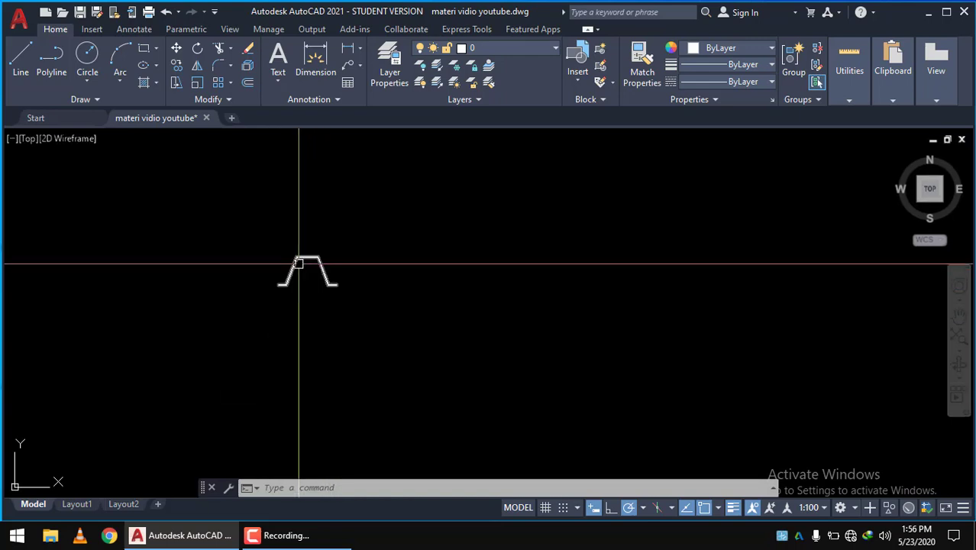
scroll(313, 260, down, 5)
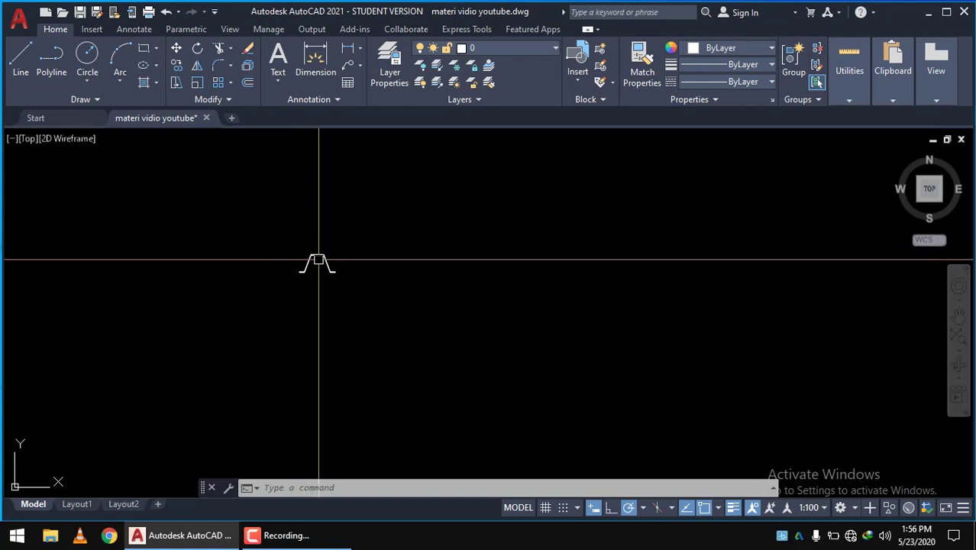
scroll(317, 263, down, 3)
scroll(319, 264, up, 5)
scroll(299, 184, up, 2)
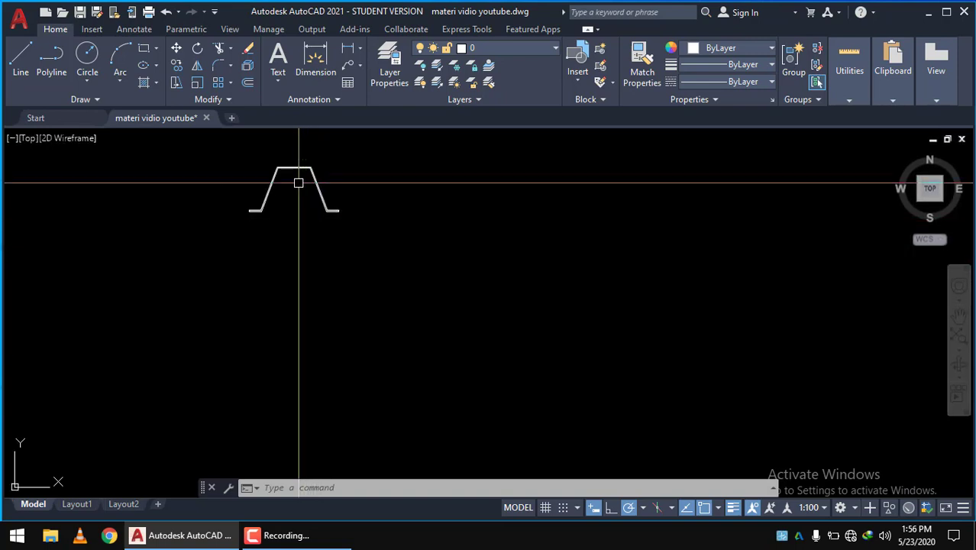
middle_drag(299, 183, 364, 306)
scroll(349, 280, up, 4)
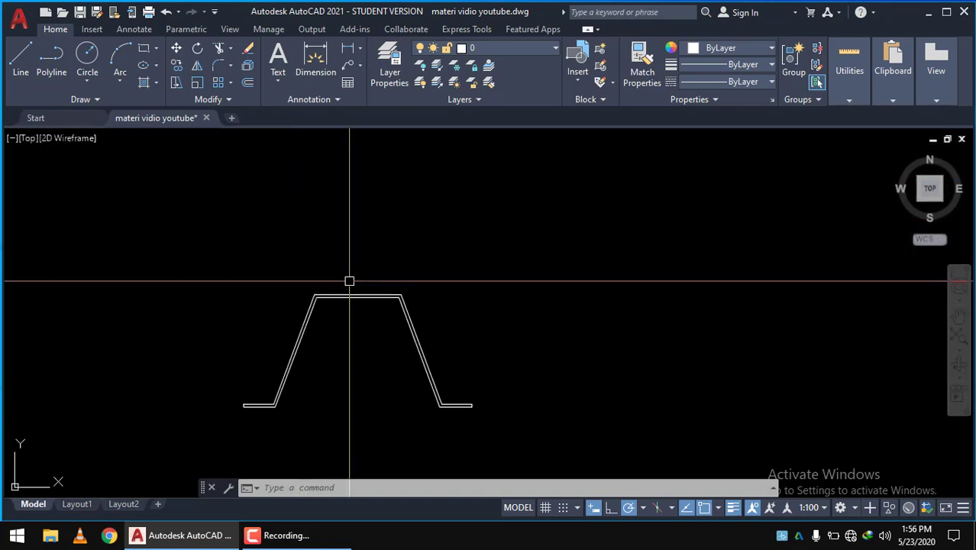
scroll(349, 294, up, 2)
scroll(350, 296, down, 4)
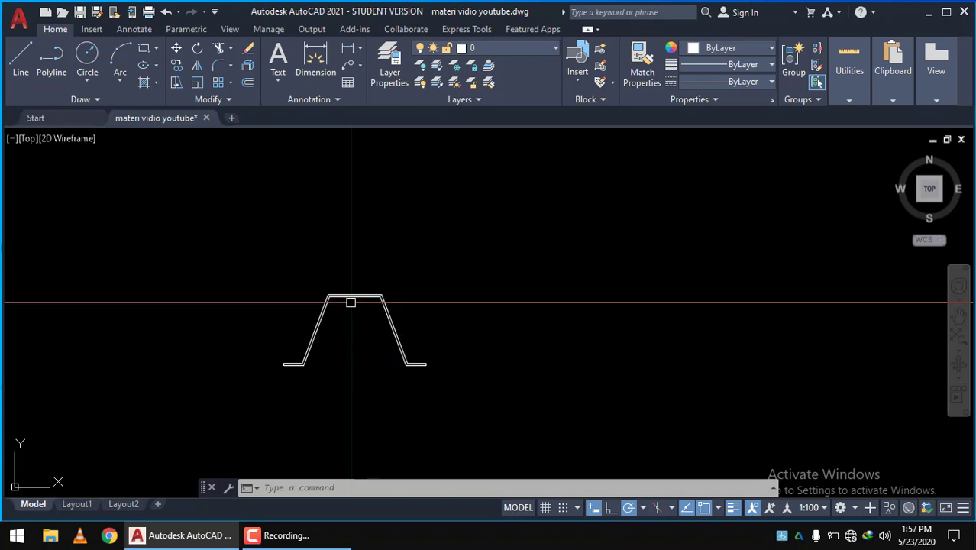
scroll(350, 298, down, 2)
scroll(342, 290, up, 1)
scroll(347, 284, up, 1)
Draw a 26.8-long vertical line in open space right of the hat profile.
text(l)
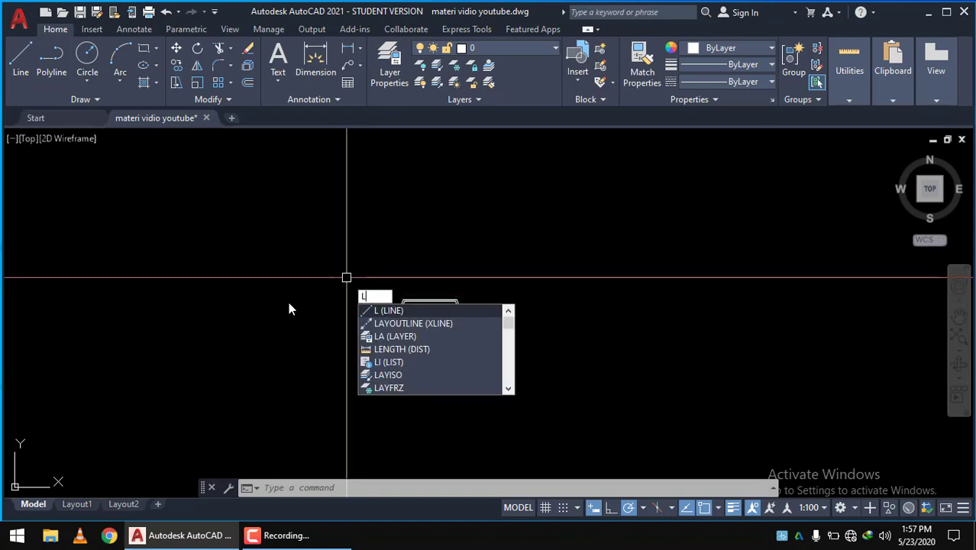
key(Return)
click(212, 379)
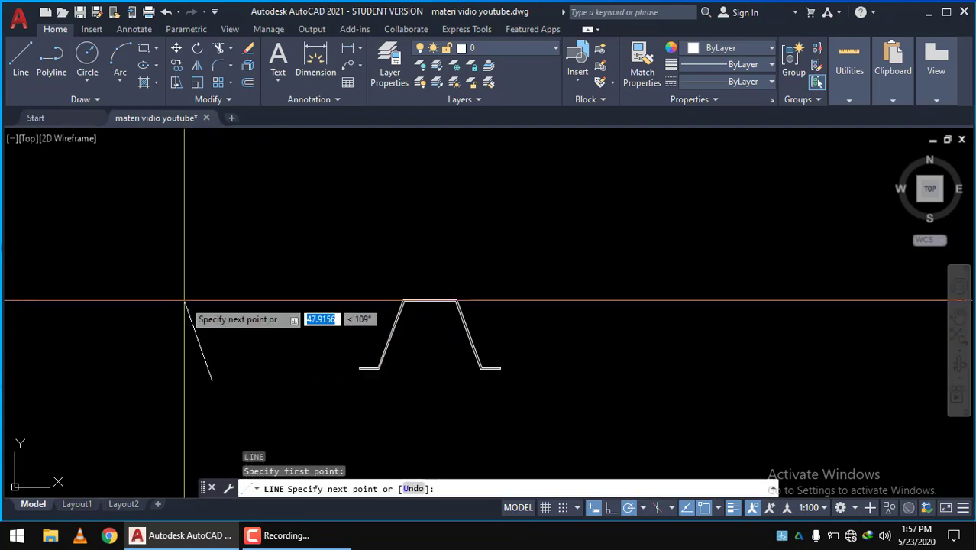
key(Escape)
click(21, 65)
scroll(348, 279, down, 2)
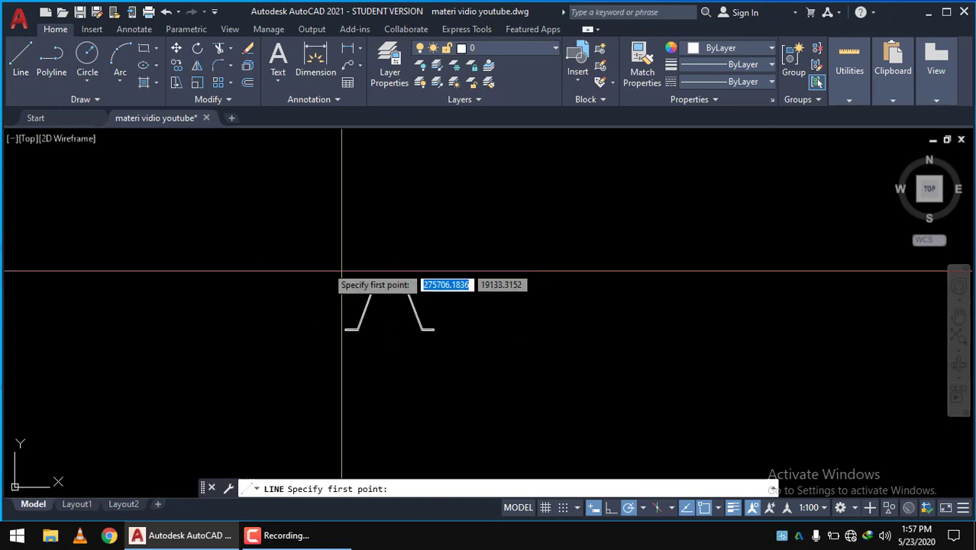
middle_drag(348, 279, 232, 257)
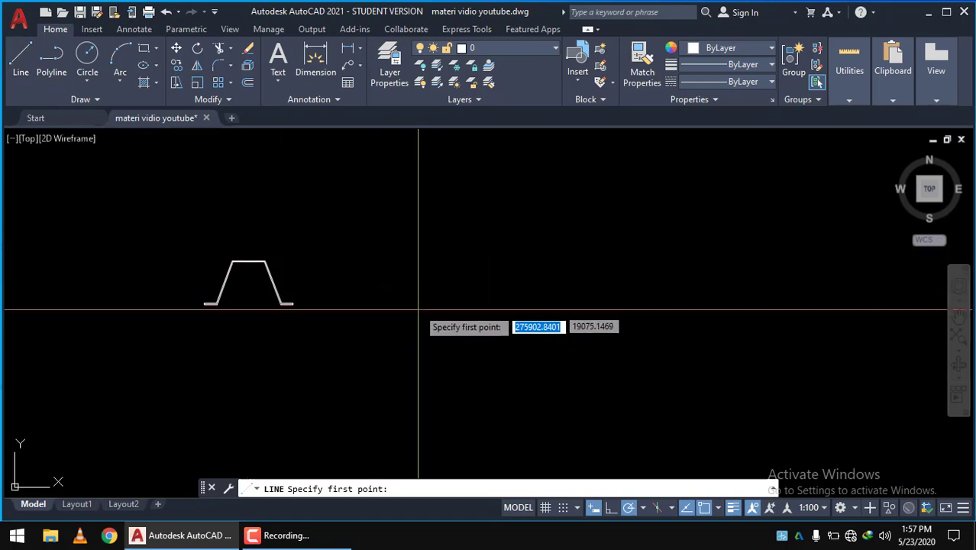
click(379, 304)
text(26.8)
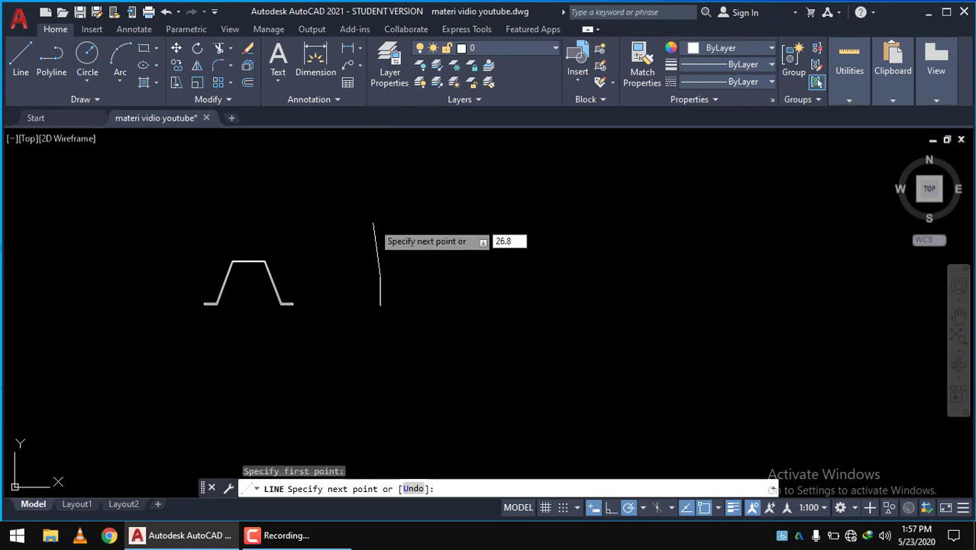
key(Return)
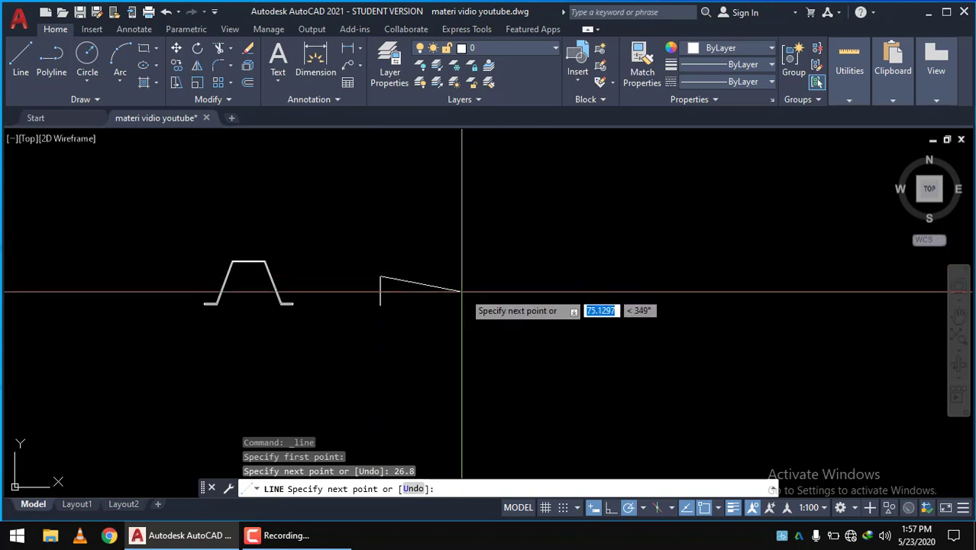
scroll(420, 298, up, 4)
key(Return)
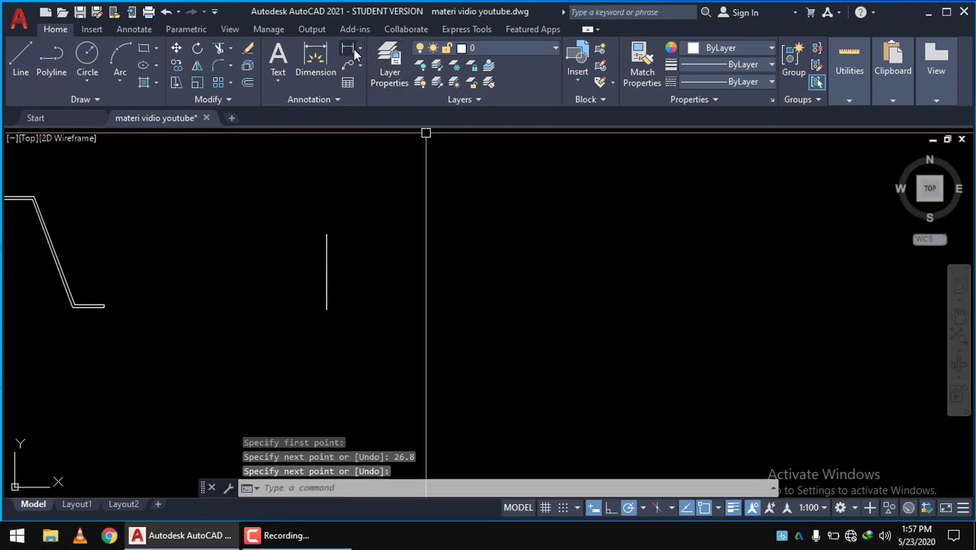
From the vertical's bottom, add a 12.5 horizontal leg and a 15 upright leg.
click(354, 52)
click(326, 308)
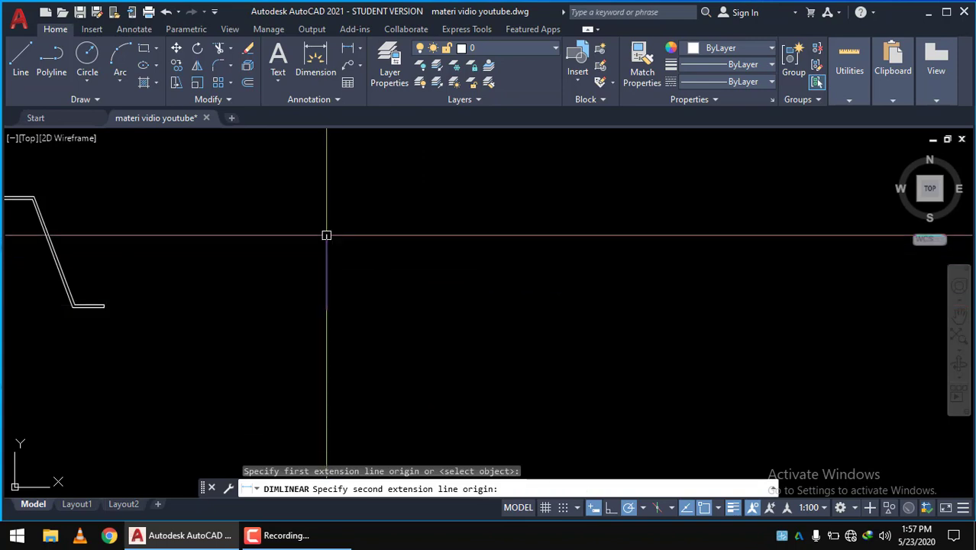
key(Escape)
text(l)
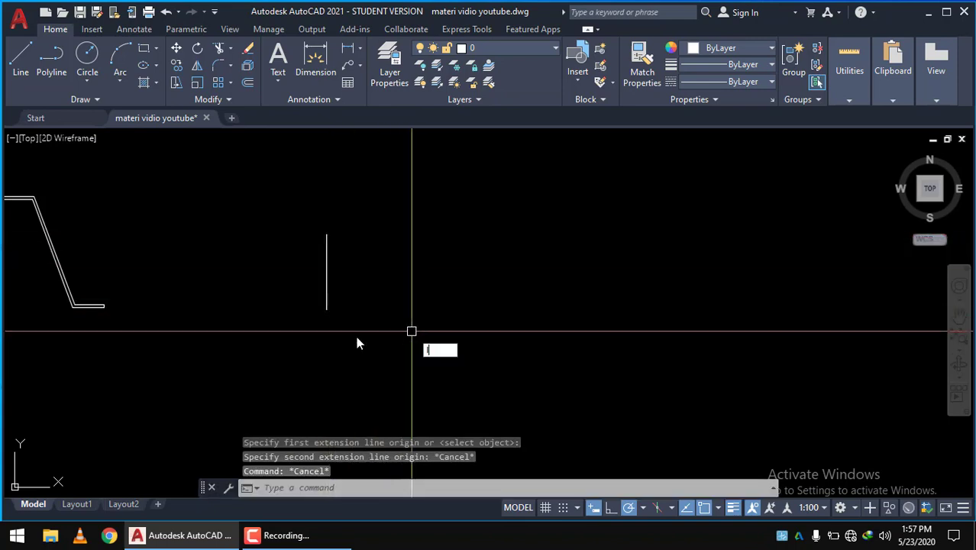
key(Return)
click(326, 310)
text(12.5)
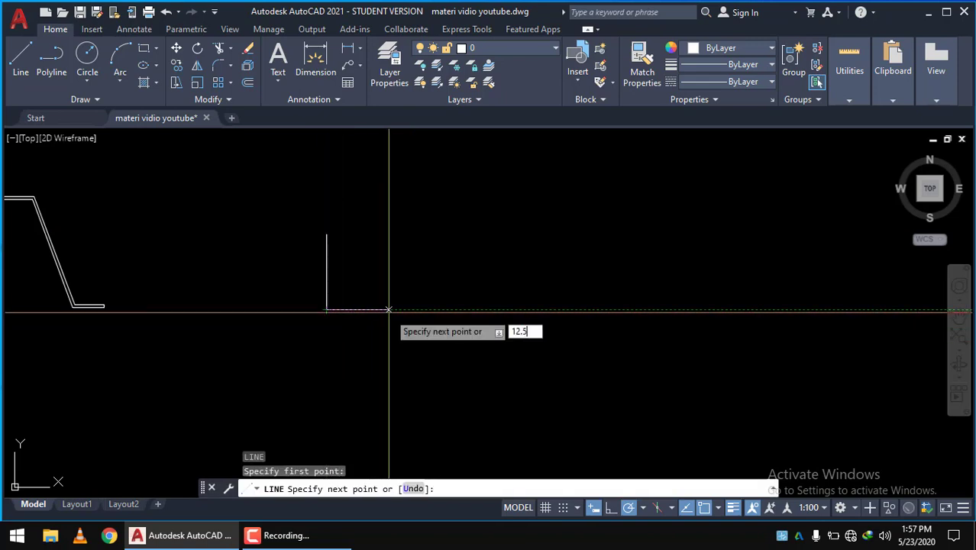
key(Return)
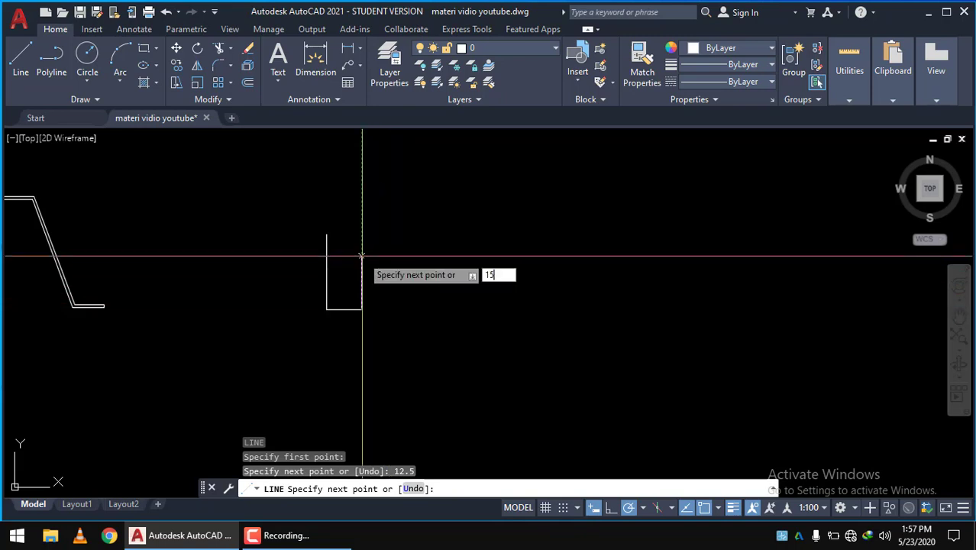
key(Return)
key(Return)
scroll(371, 274, down, 2)
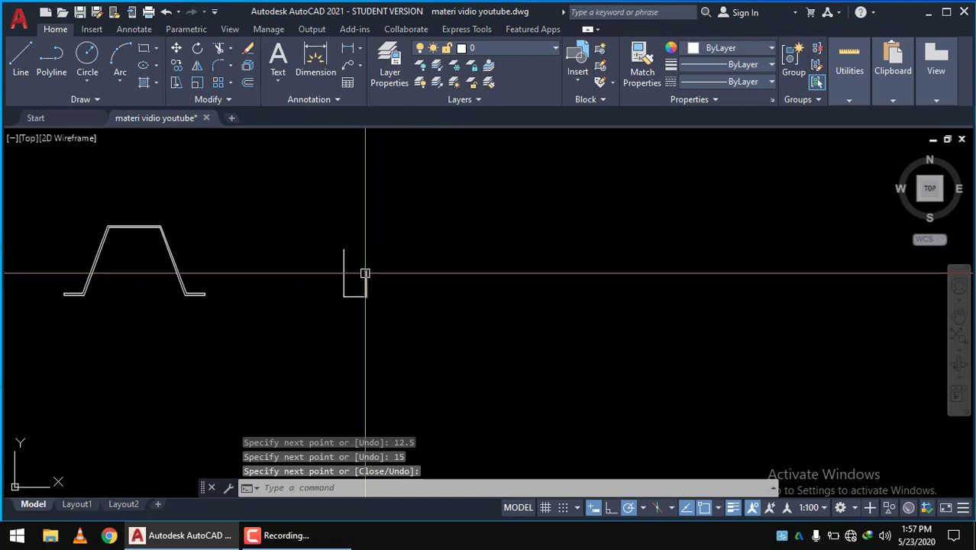
scroll(340, 274, up, 3)
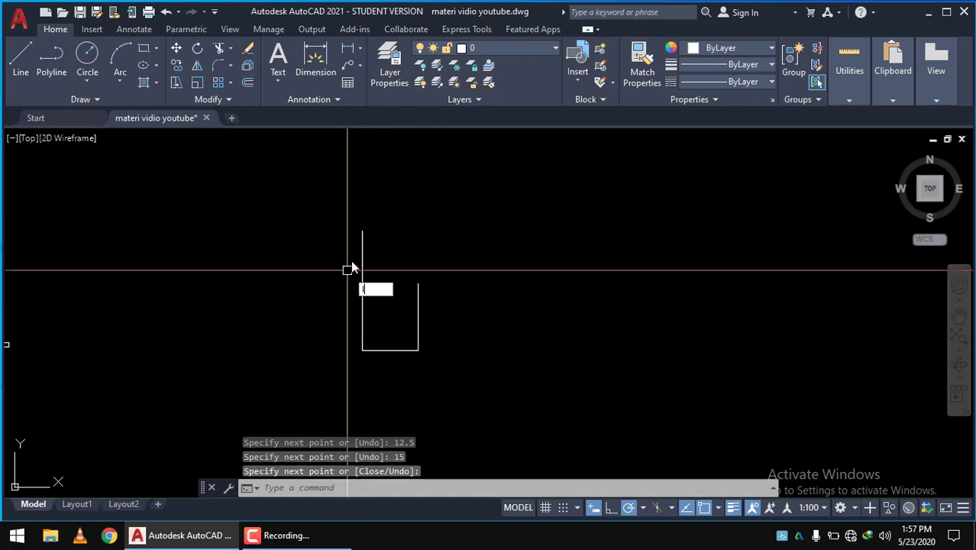
key(Return)
click(361, 230)
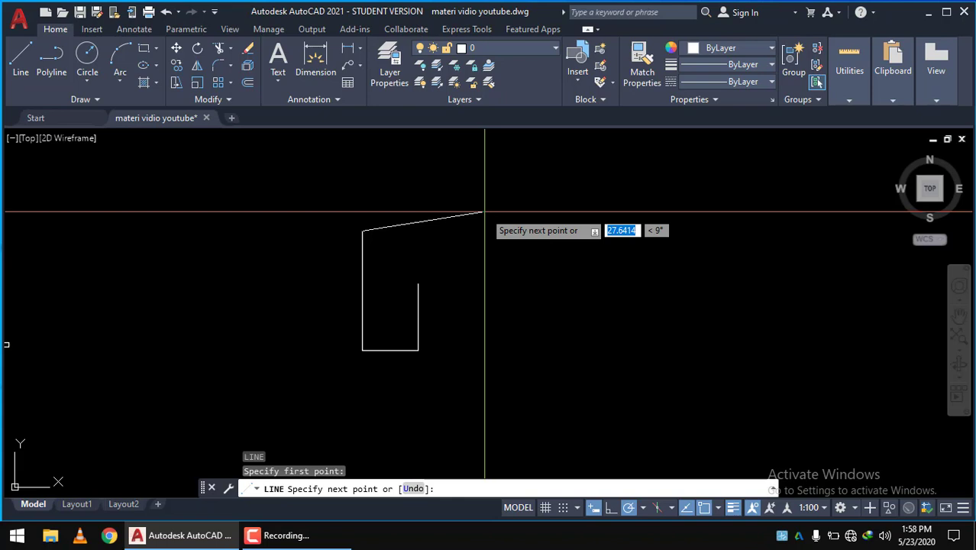
key(Escape)
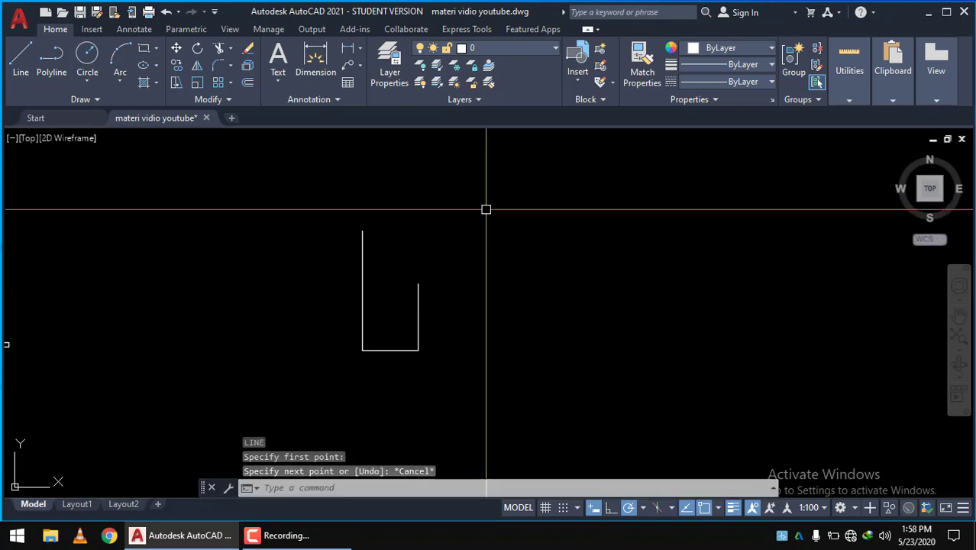
text(l)
key(Return)
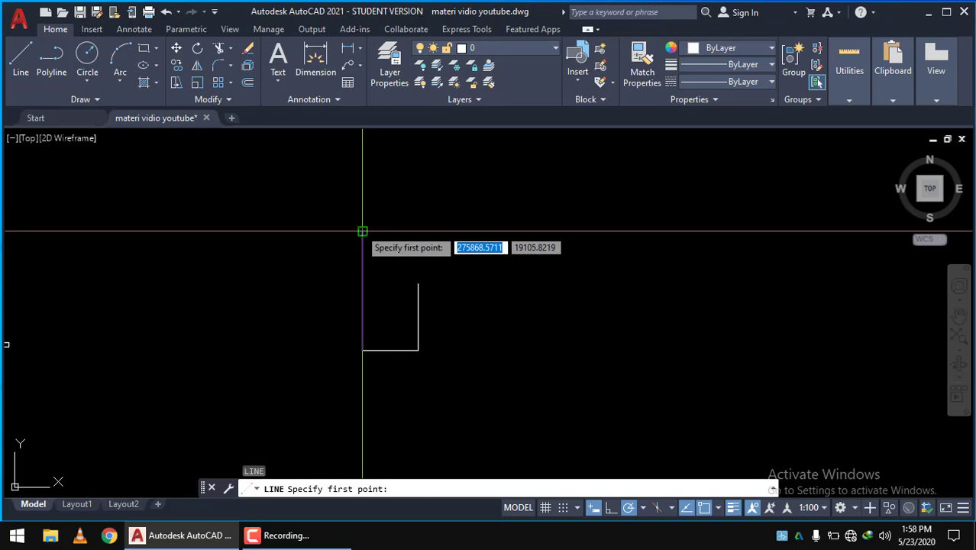
click(363, 230)
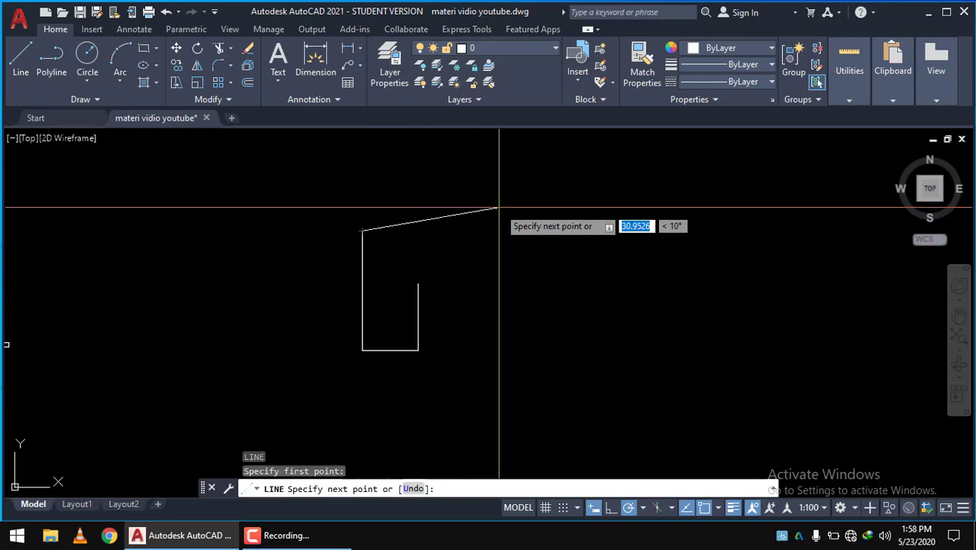
text(353)
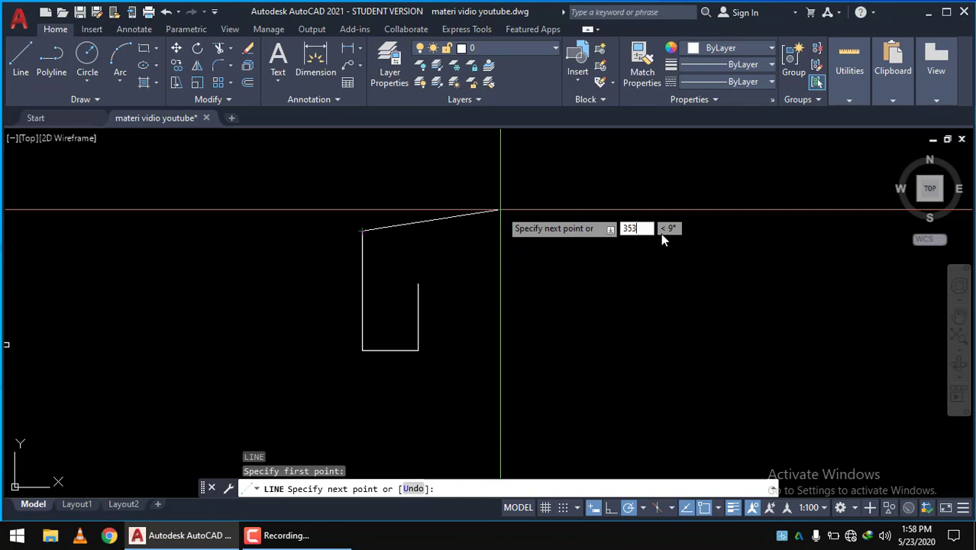
key(Tab)
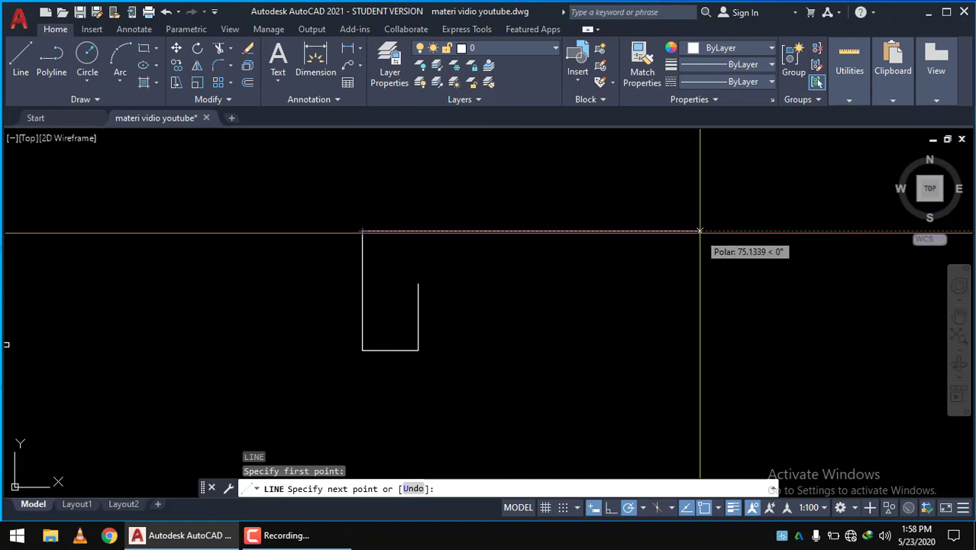
key(F12)
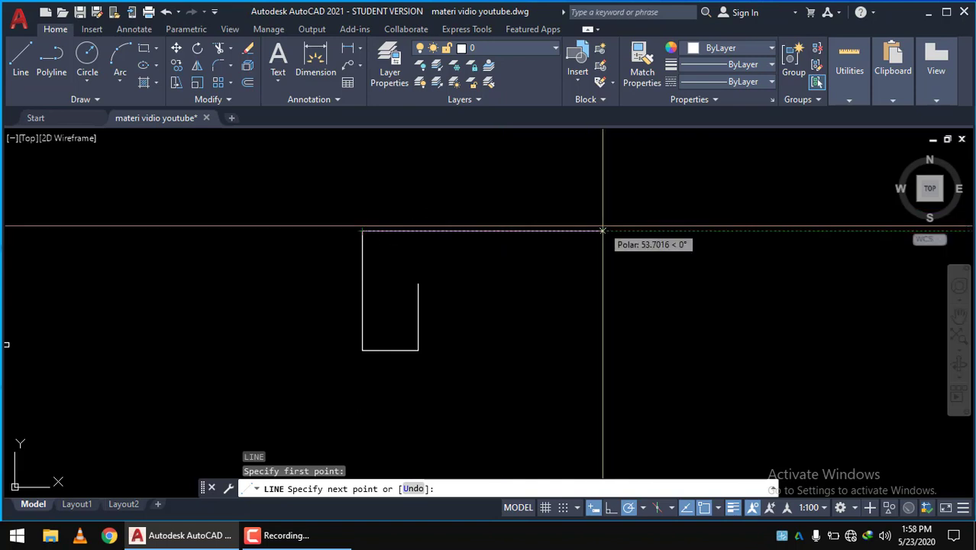
text(3)
key(Return)
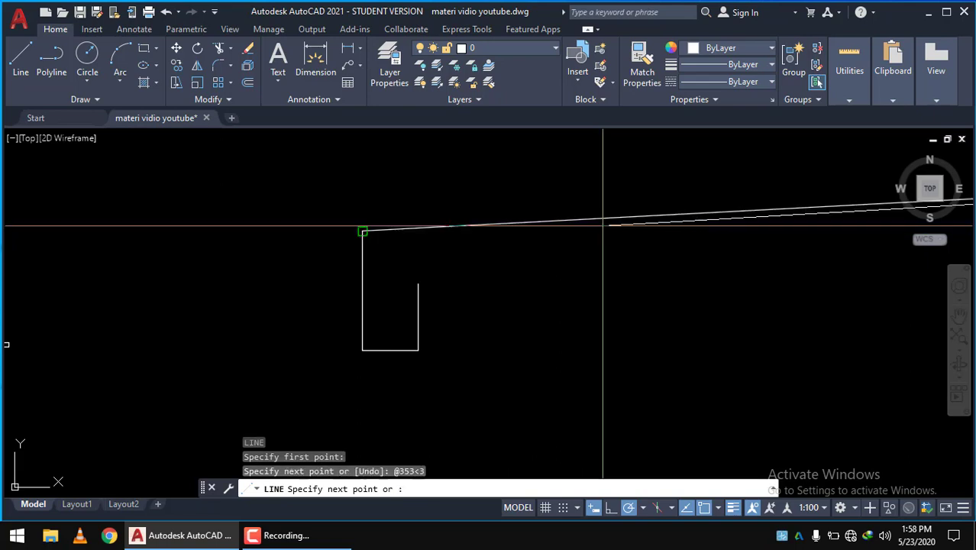
scroll(600, 252, down, 2)
scroll(701, 293, down, 2)
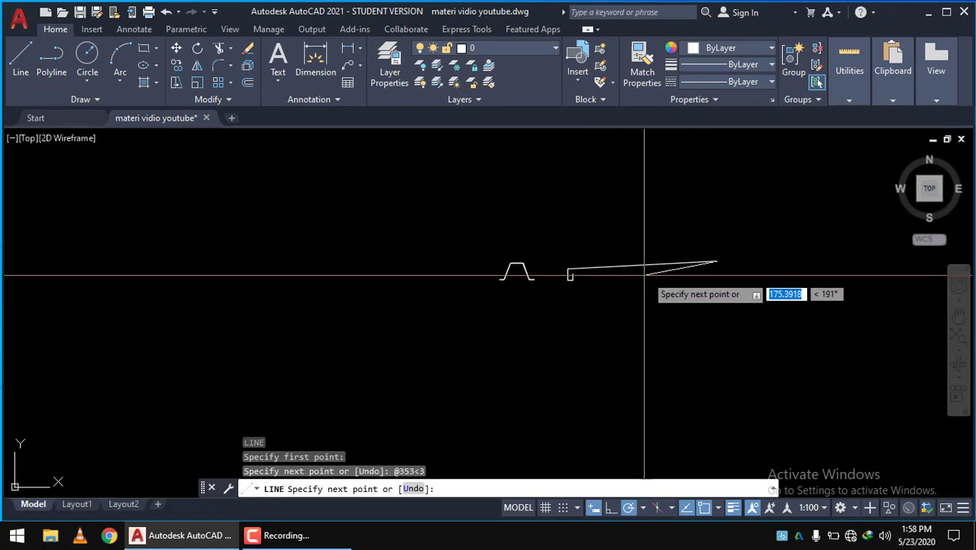
key(Return)
scroll(645, 272, up, 1)
scroll(640, 272, up, 5)
Copy the 353-long sloped line to the top of the U's right side.
click(523, 253)
click(452, 196)
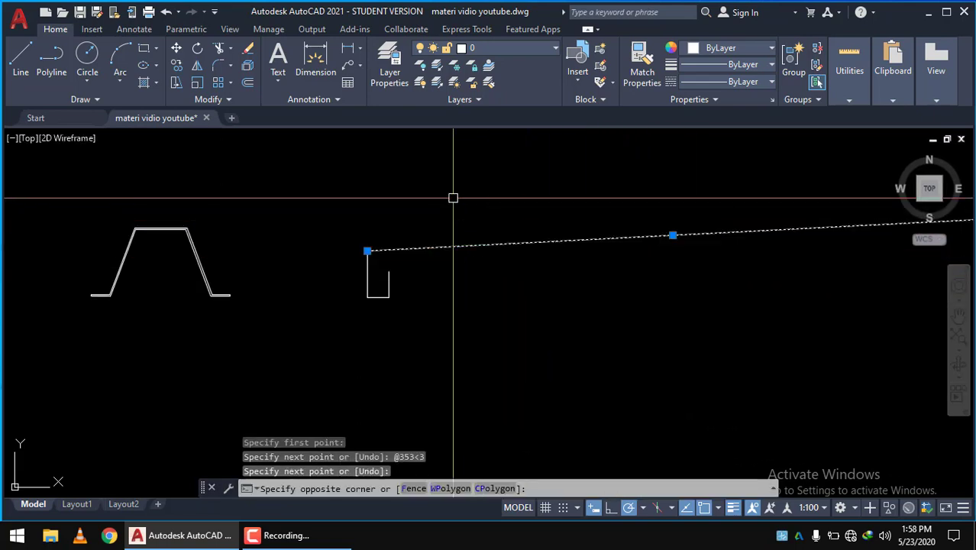
click(176, 68)
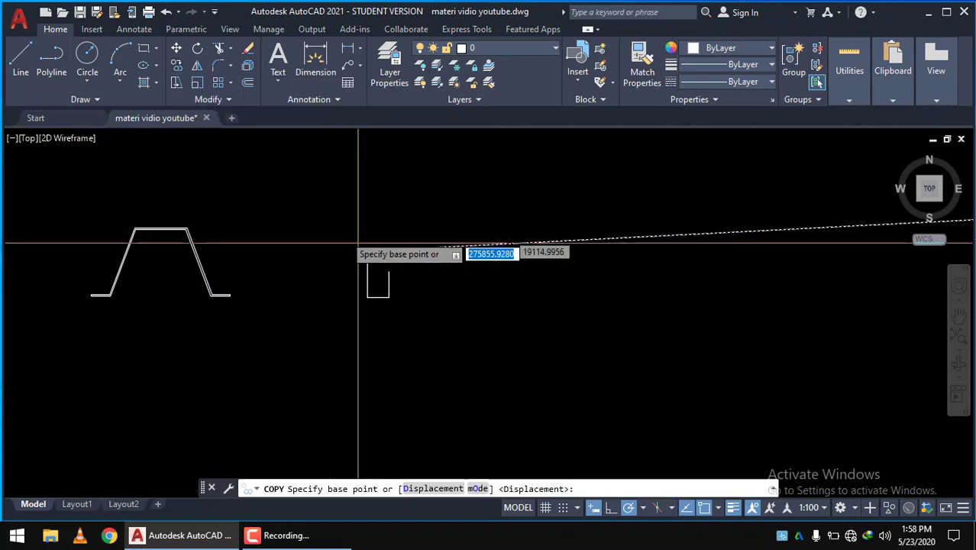
scroll(365, 253, up, 4)
click(400, 270)
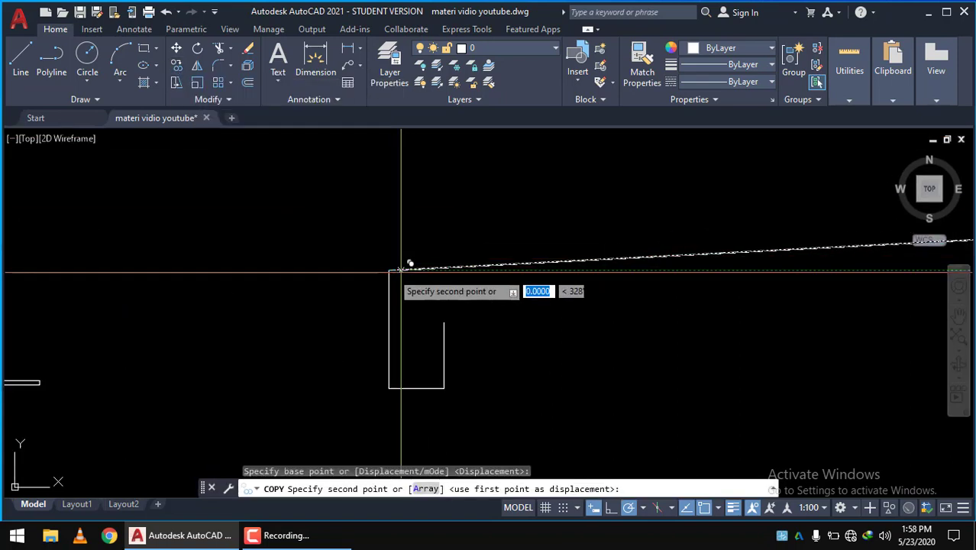
click(447, 317)
key(Return)
scroll(414, 315, down, 3)
scroll(580, 311, down, 3)
scroll(580, 311, up, 4)
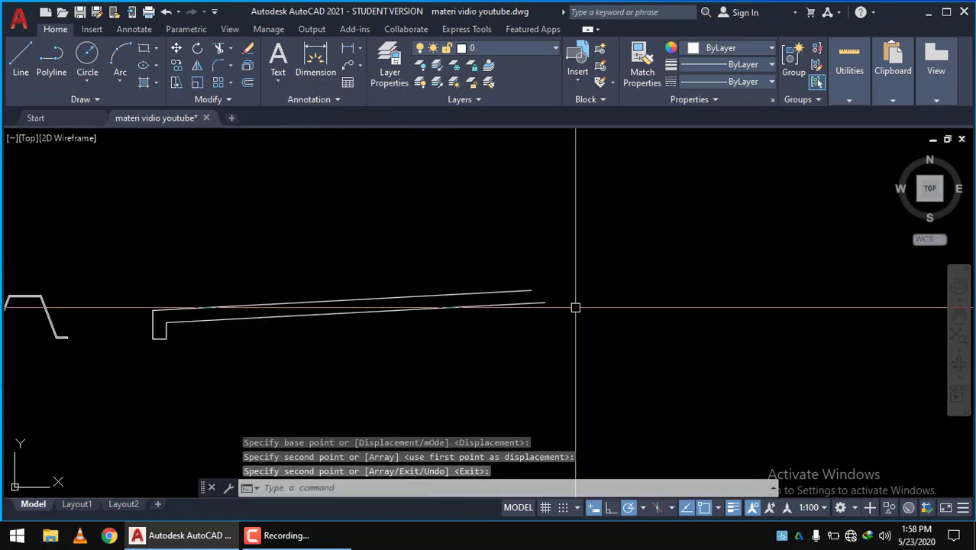
Close the far end with a vertical line and trim the overhanging ends.
key(Return)
scroll(575, 309, up, 2)
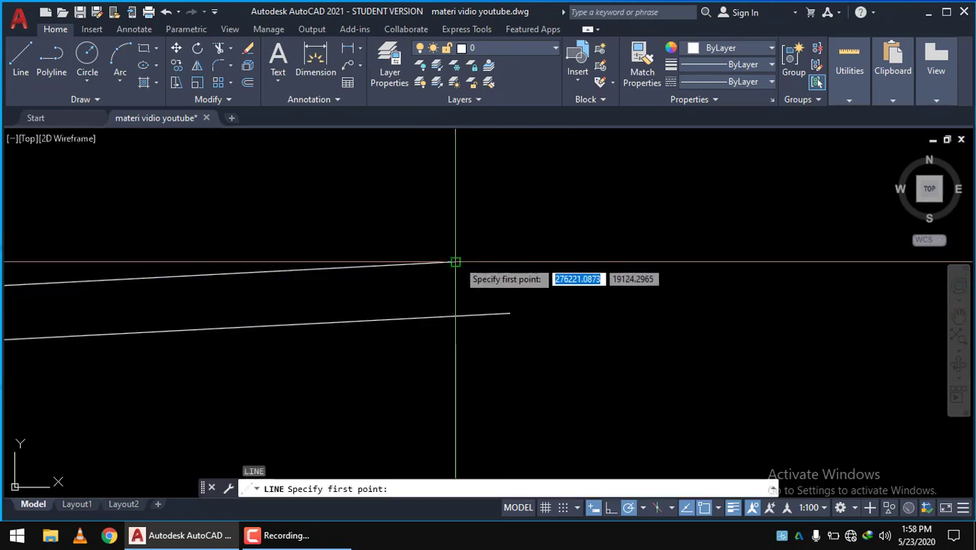
click(456, 265)
click(455, 343)
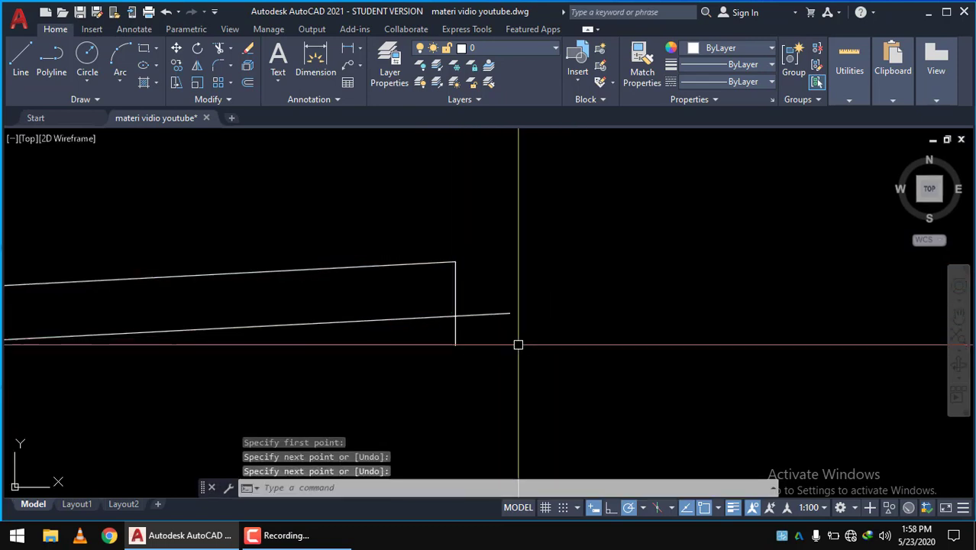
key(Escape)
key(Escape)
key(Return)
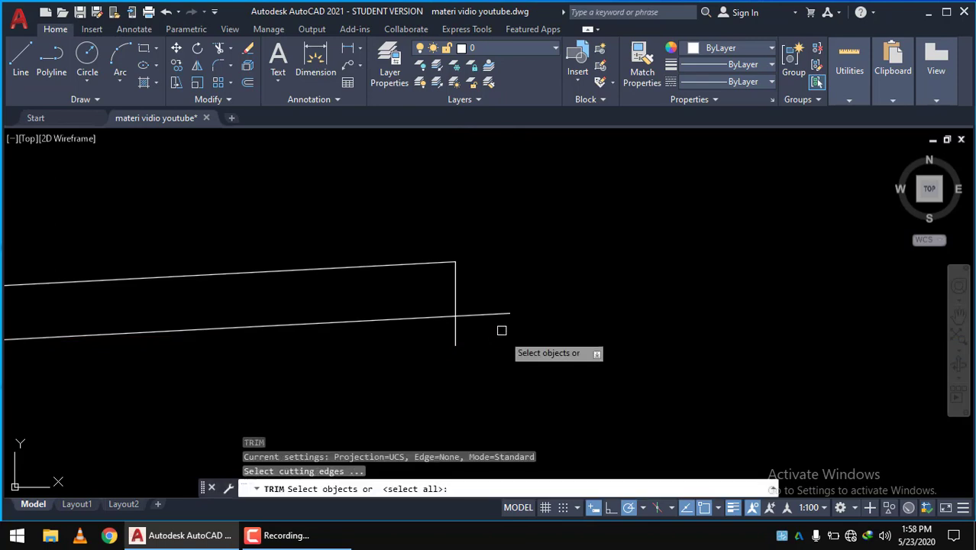
key(Return)
click(477, 290)
click(446, 329)
scroll(446, 330, down, 3)
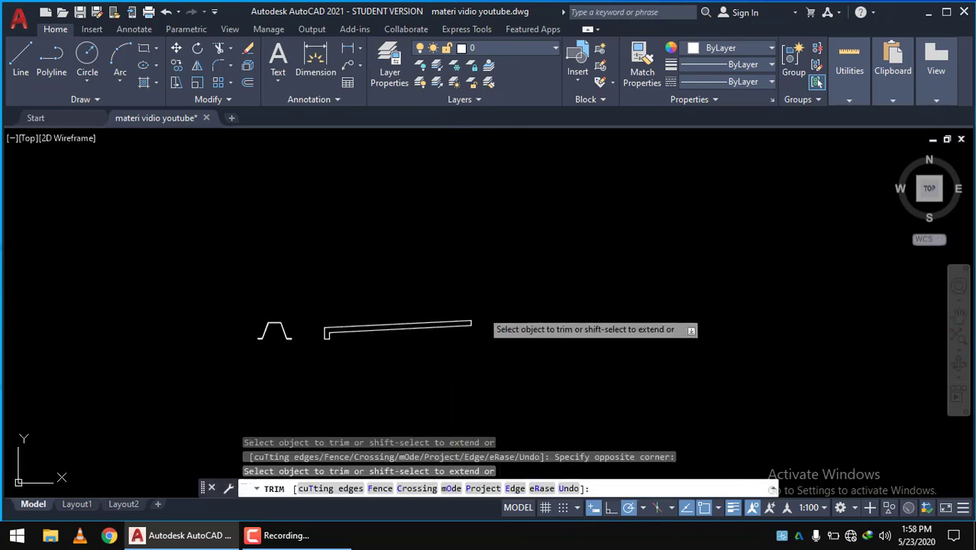
key(Escape)
scroll(325, 251, up, 2)
scroll(324, 251, up, 1)
Join the rafter pieces into one polyline and start moving it.
click(324, 251)
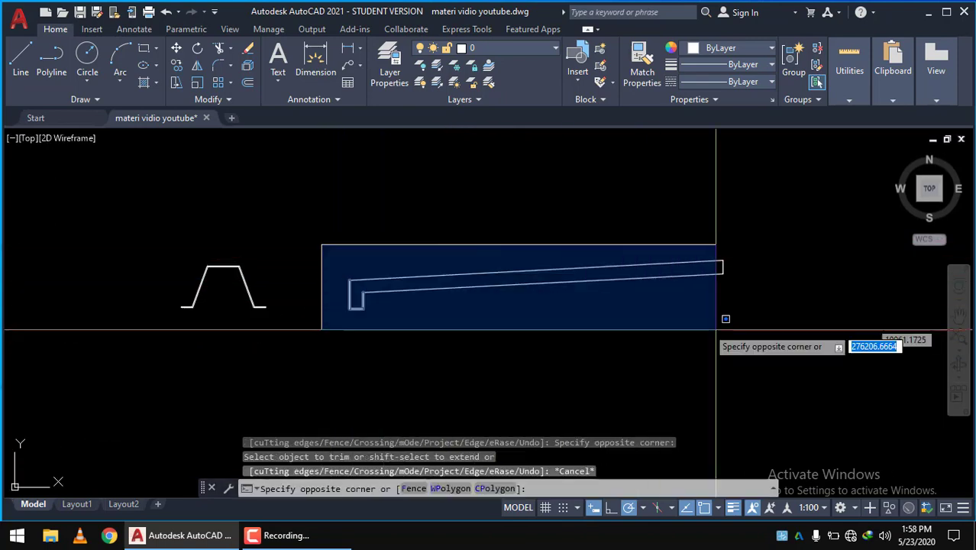
click(733, 340)
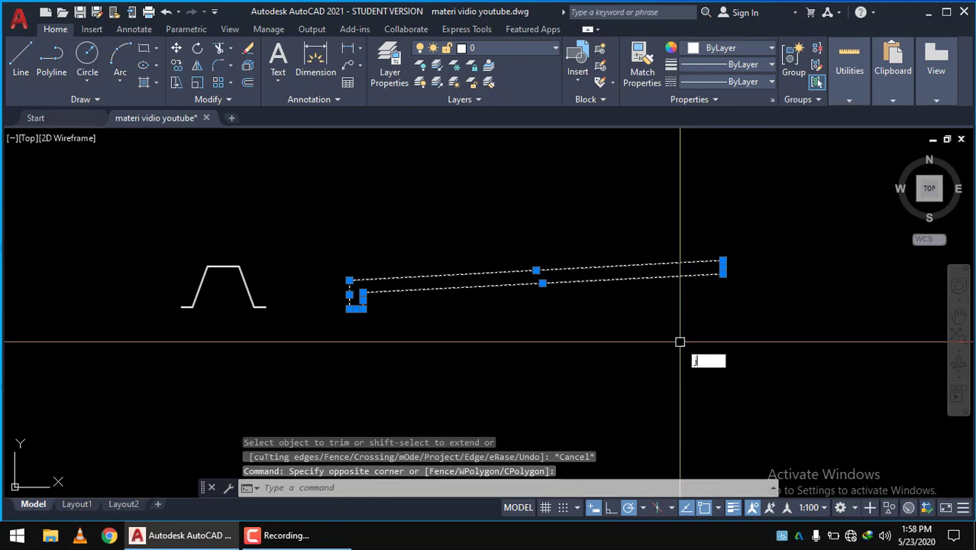
key(Return)
click(471, 291)
scroll(468, 285, down, 4)
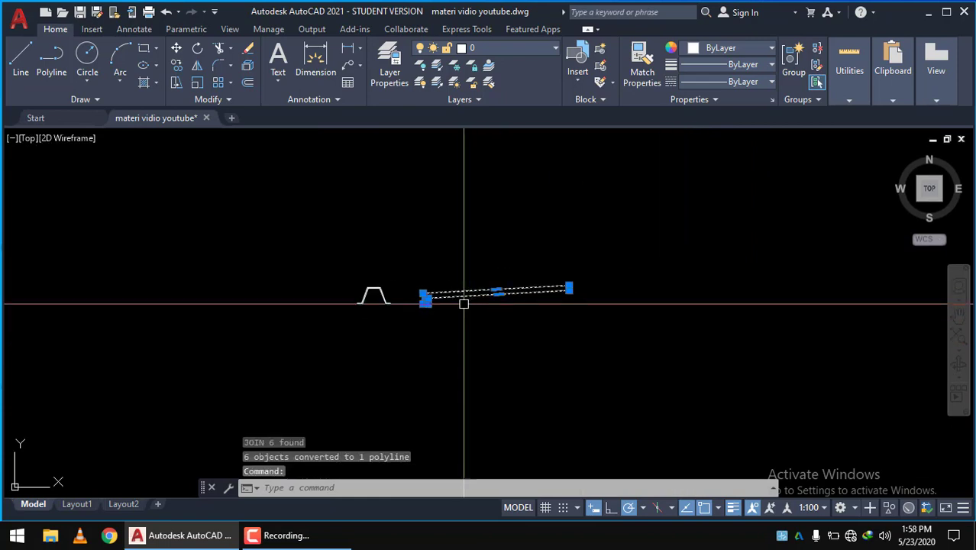
middle_drag(465, 301, 429, 299)
text(m)
key(Return)
click(452, 346)
Mirror the rafter profile about a vertical axis, keeping only the mirrored copy.
click(538, 335)
scroll(503, 316, up, 4)
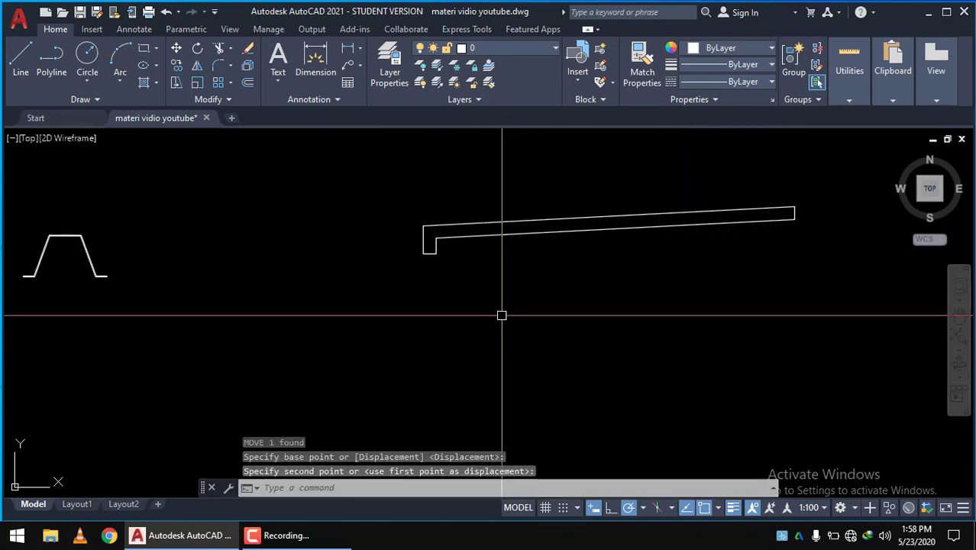
click(500, 305)
click(397, 199)
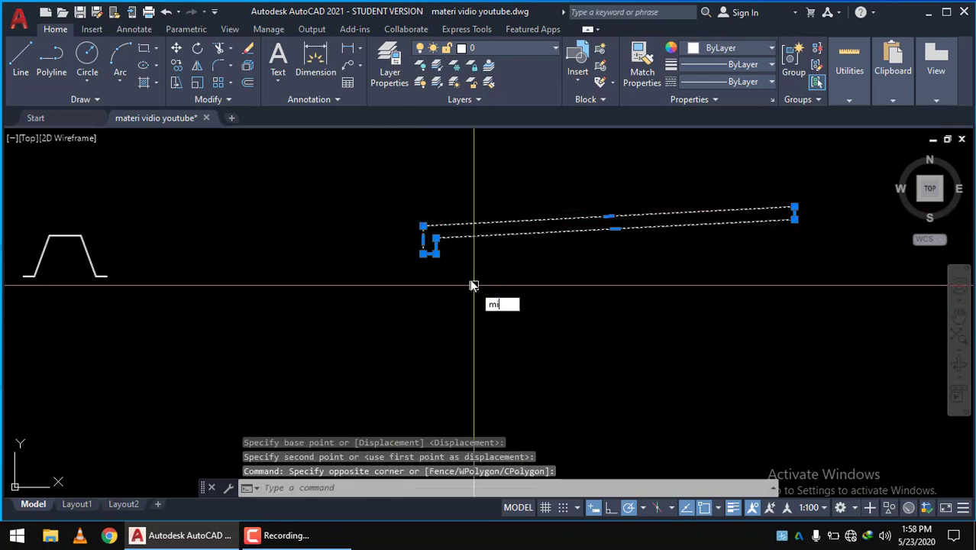
key(Return)
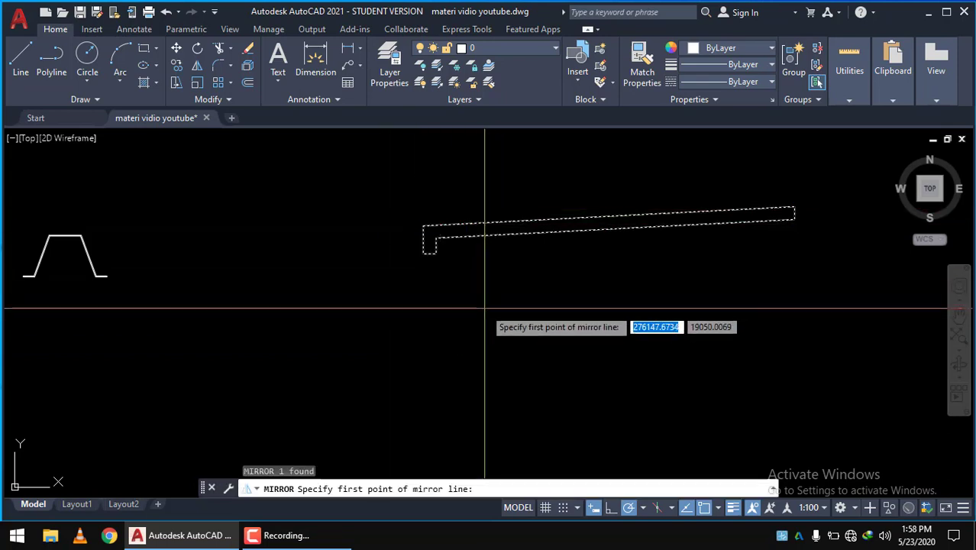
click(484, 309)
click(481, 273)
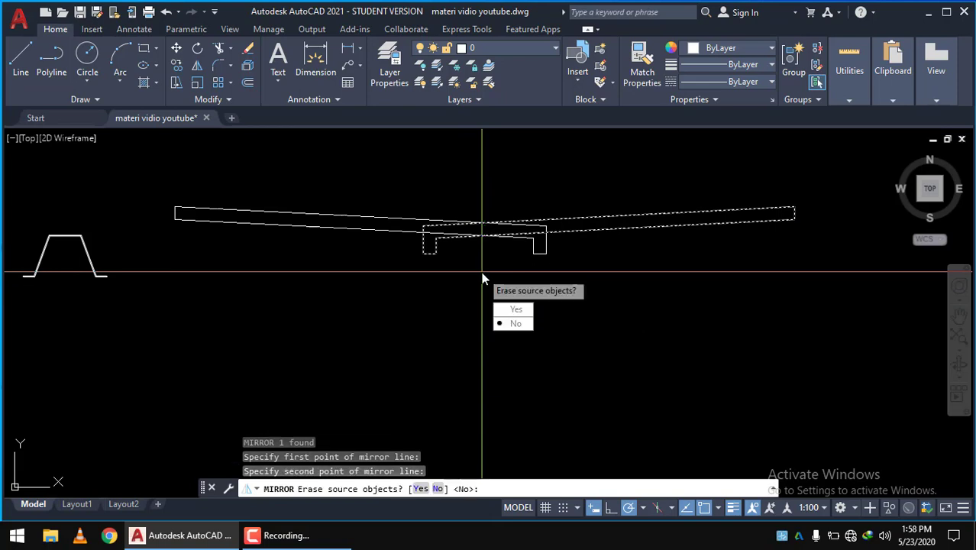
click(514, 310)
Move the mirrored rafter by its foot down onto the trapezoid.
click(566, 273)
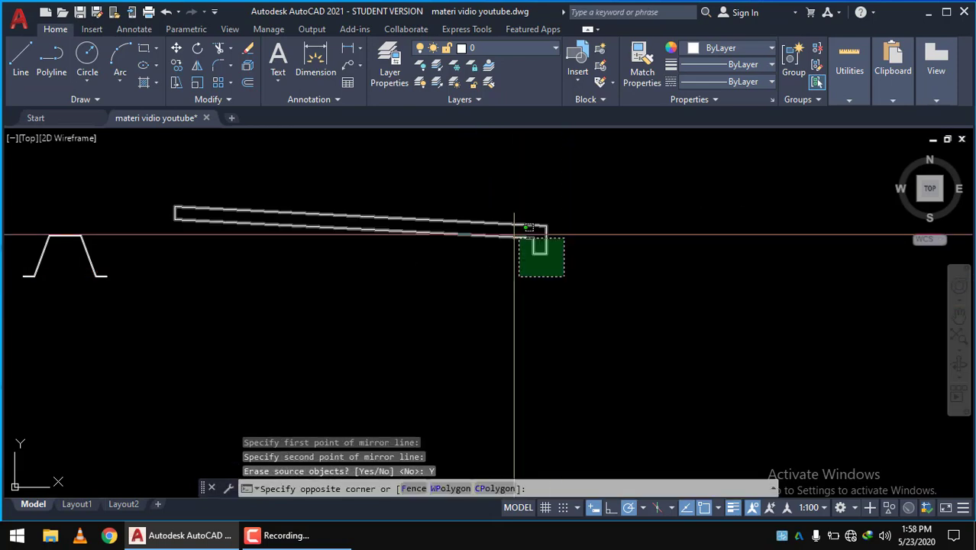
click(521, 244)
text(m)
key(Return)
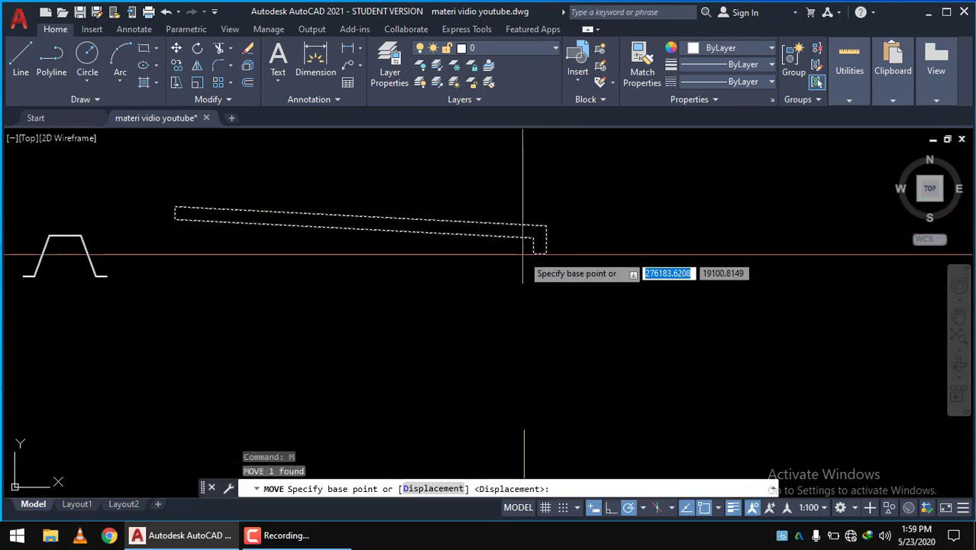
click(533, 253)
middle_drag(323, 225, 739, 157)
scroll(690, 185, up, 2)
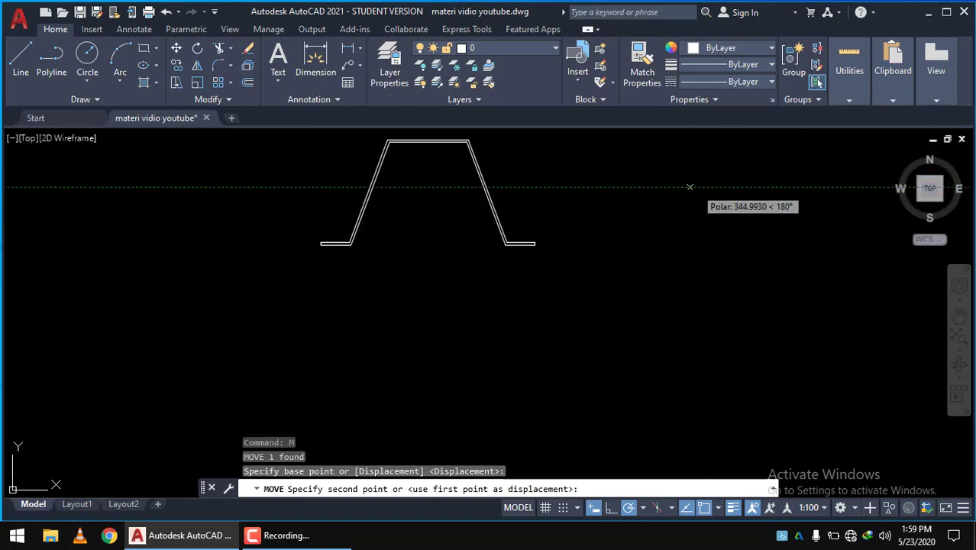
scroll(540, 248, up, 1)
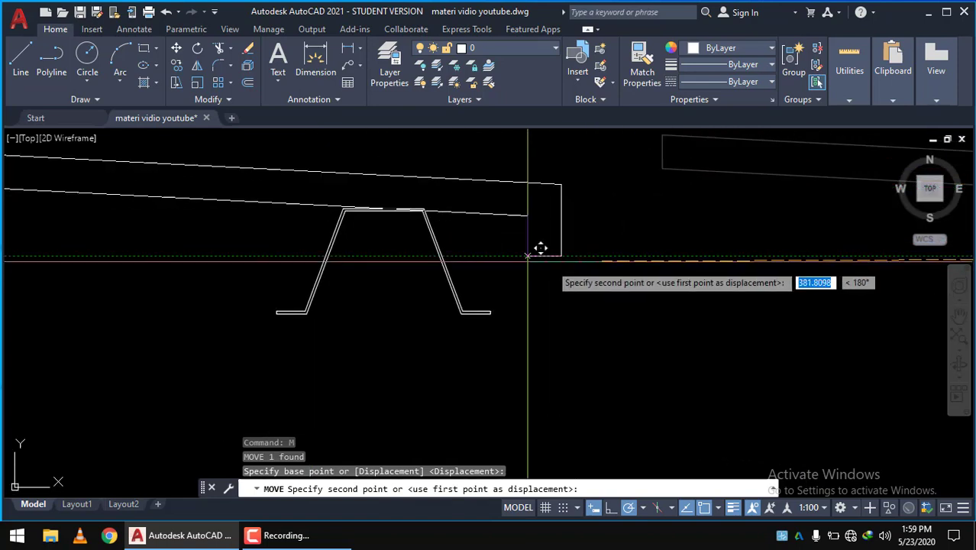
click(455, 246)
scroll(455, 219, up, 2)
scroll(594, 218, up, 1)
Move the long beam by its corner onto the top of the hat-shaped profile.
click(594, 218)
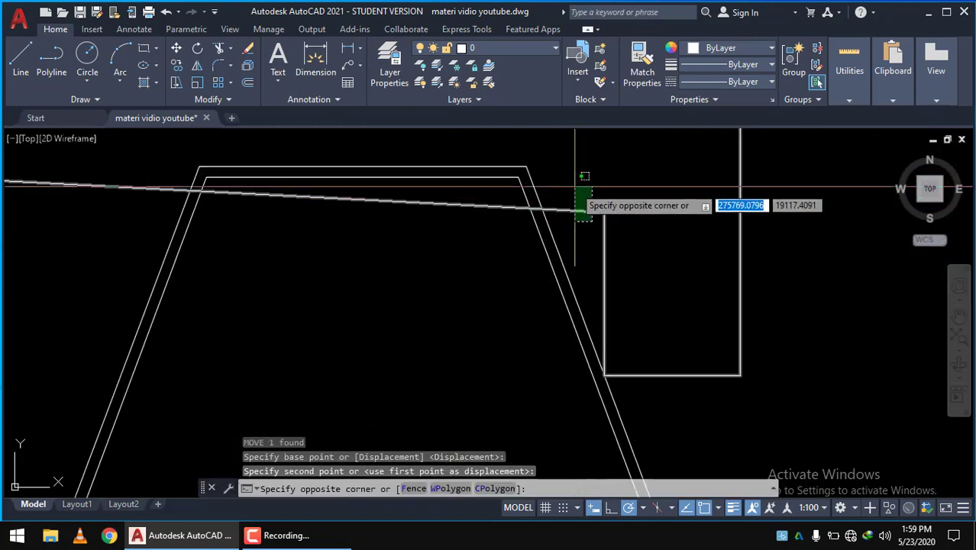
middle_drag(594, 218, 601, 298)
text(m)
key(Return)
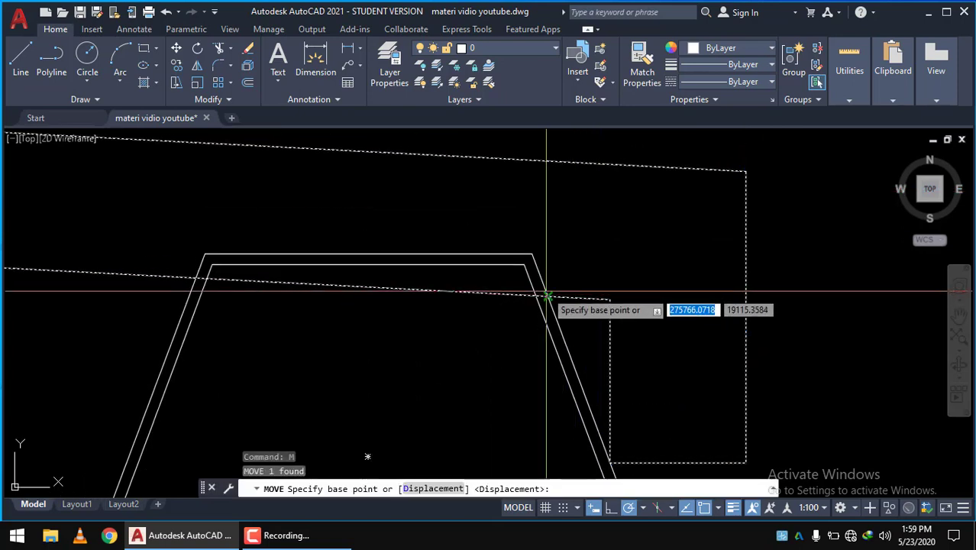
click(544, 294)
click(539, 257)
scroll(561, 252, up, 2)
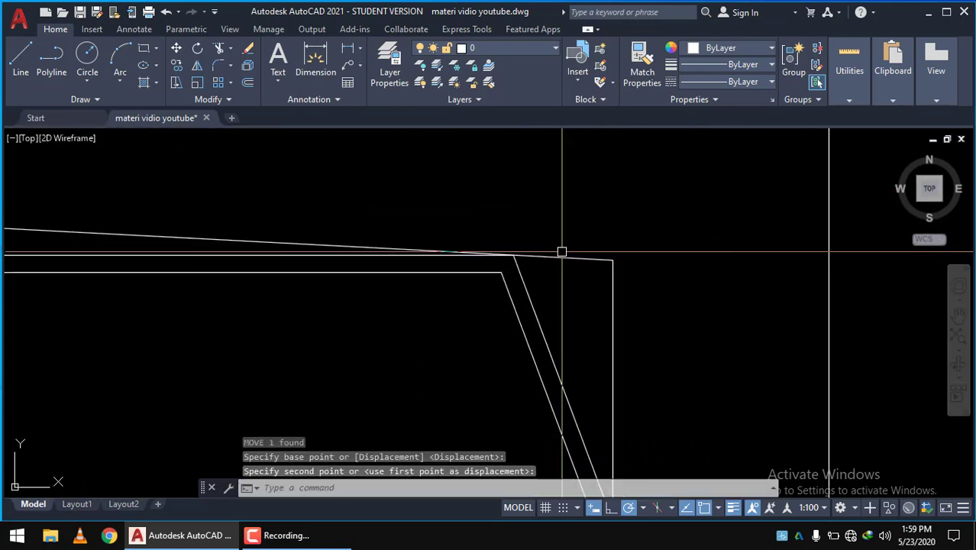
scroll(474, 260, down, 1)
scroll(489, 229, down, 3)
scroll(504, 222, up, 3)
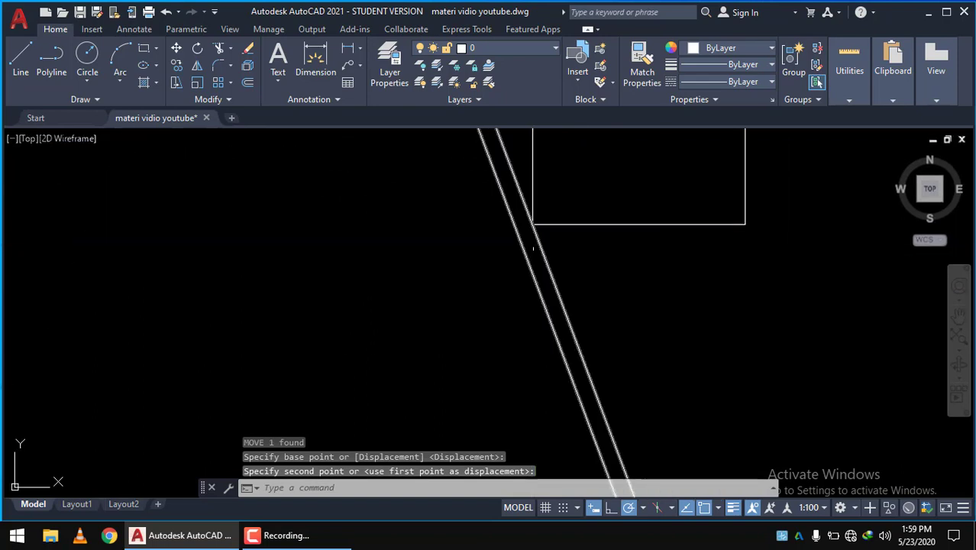
scroll(515, 215, up, 1)
scroll(504, 229, up, 2)
scroll(490, 246, up, 2)
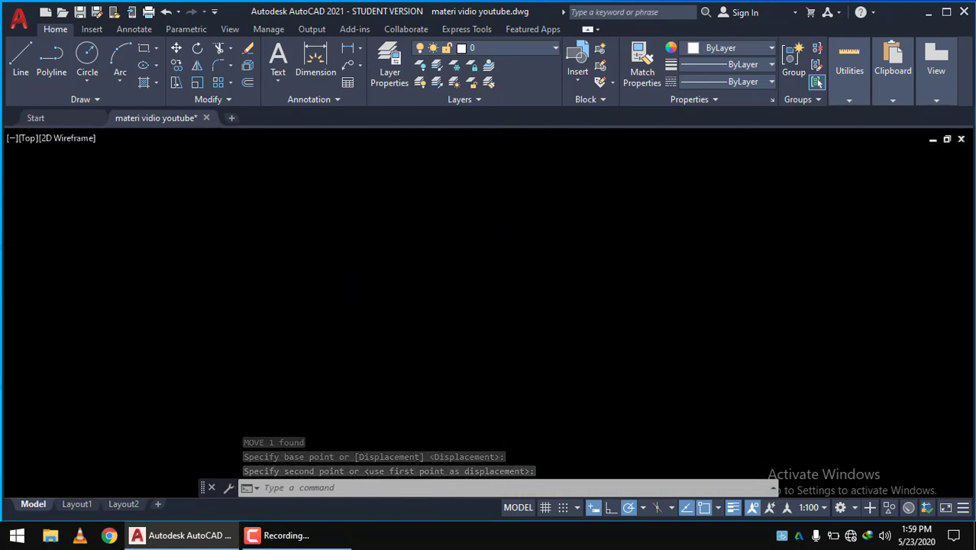
scroll(469, 278, down, 2)
scroll(420, 268, down, 2)
scroll(467, 271, down, 2)
scroll(469, 277, down, 1)
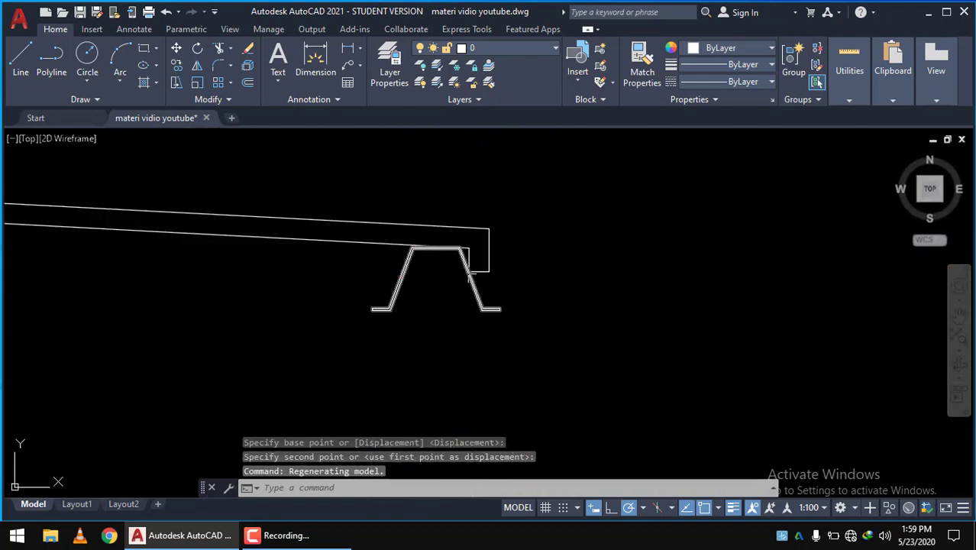
middle_drag(468, 277, 719, 283)
scroll(733, 282, down, 2)
scroll(688, 264, down, 3)
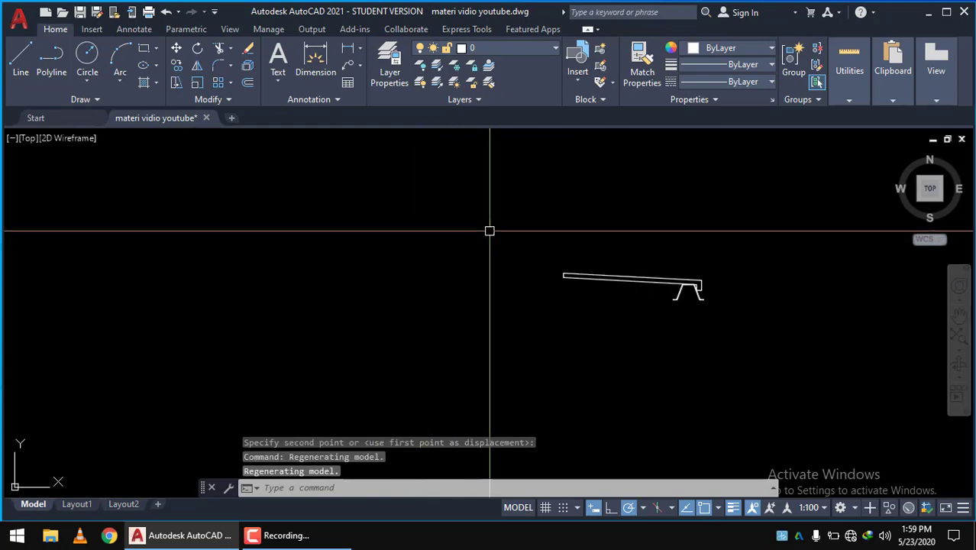
scroll(721, 305, up, 3)
scroll(717, 331, up, 1)
Move the beam and hat profile together so they sit above the truss apex.
click(723, 332)
scroll(456, 225, down, 8)
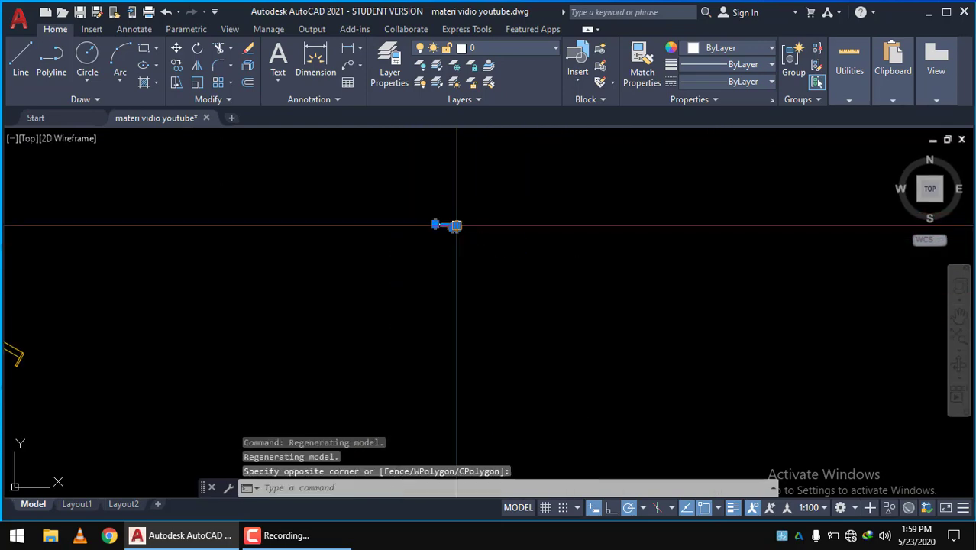
scroll(457, 225, up, 3)
scroll(397, 202, up, 2)
scroll(471, 202, up, 2)
scroll(355, 208, up, 1)
key(Escape)
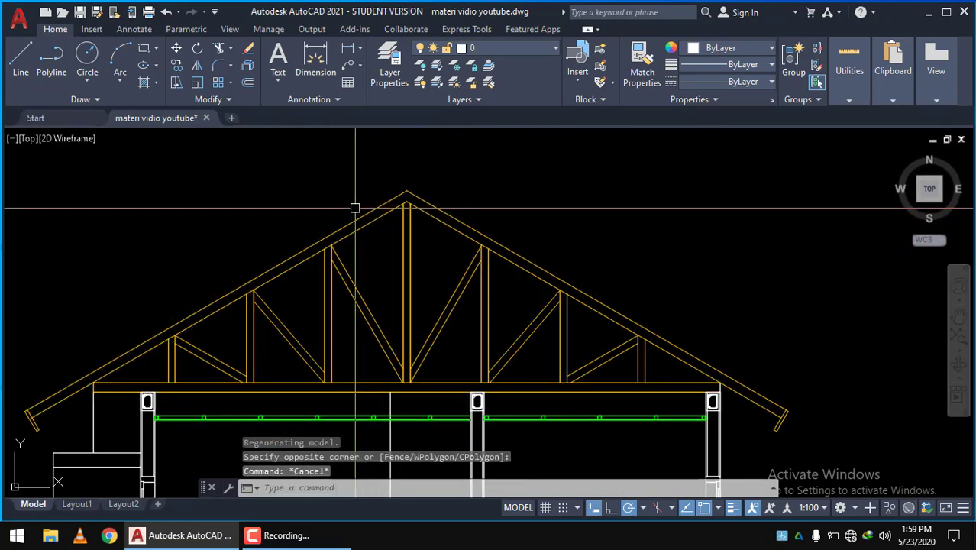
scroll(355, 207, down, 5)
scroll(622, 210, up, 5)
scroll(641, 207, up, 3)
scroll(580, 203, up, 2)
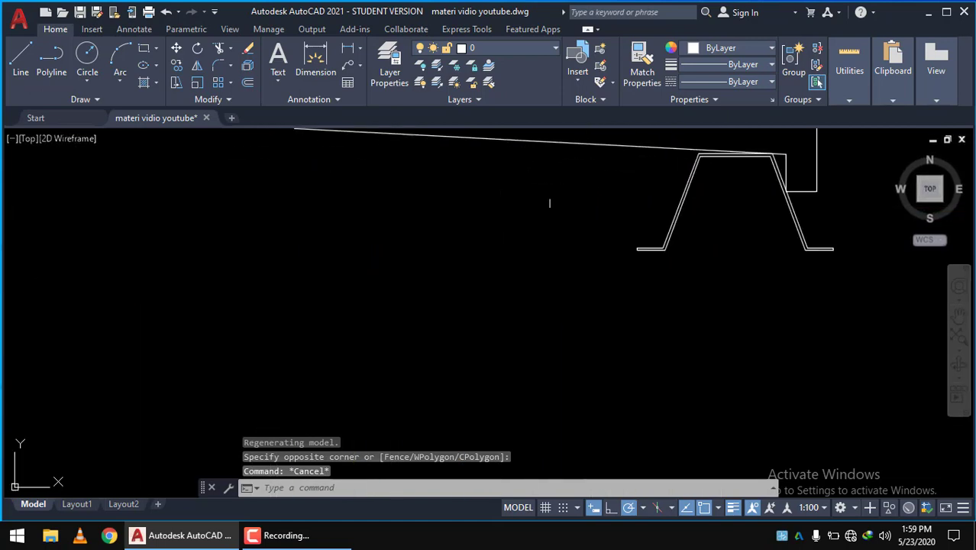
scroll(406, 290, down, 1)
scroll(534, 284, down, 5)
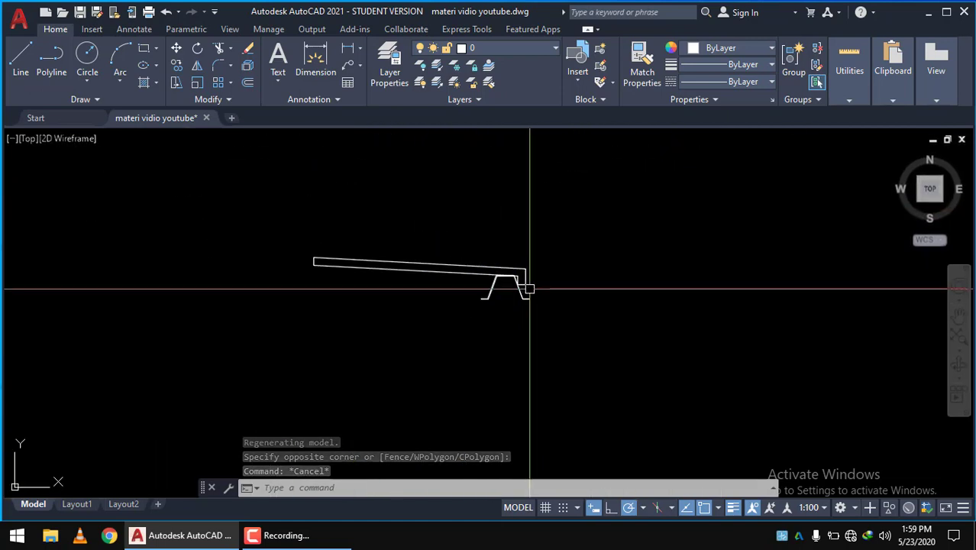
scroll(529, 289, down, 3)
scroll(534, 291, up, 3)
click(620, 327)
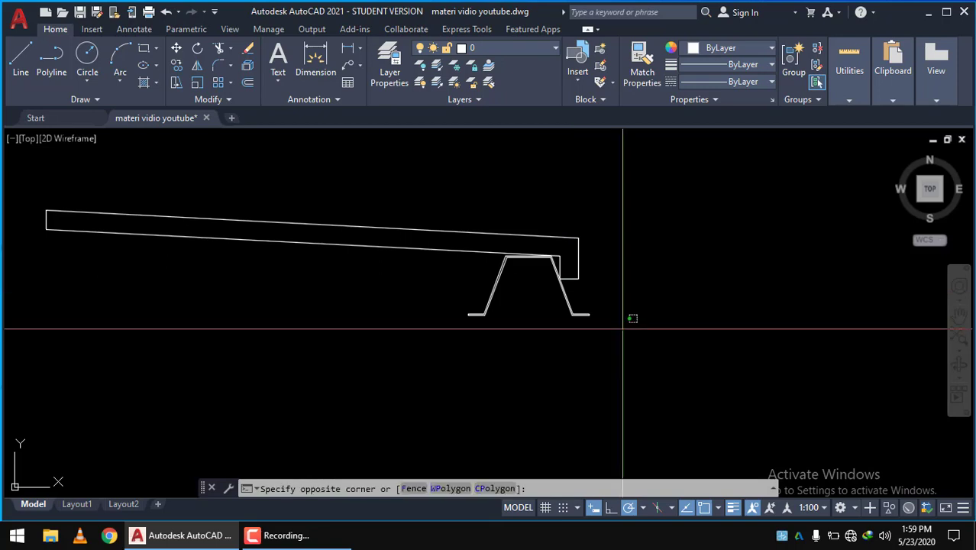
click(444, 207)
scroll(523, 290, down, 5)
key(Return)
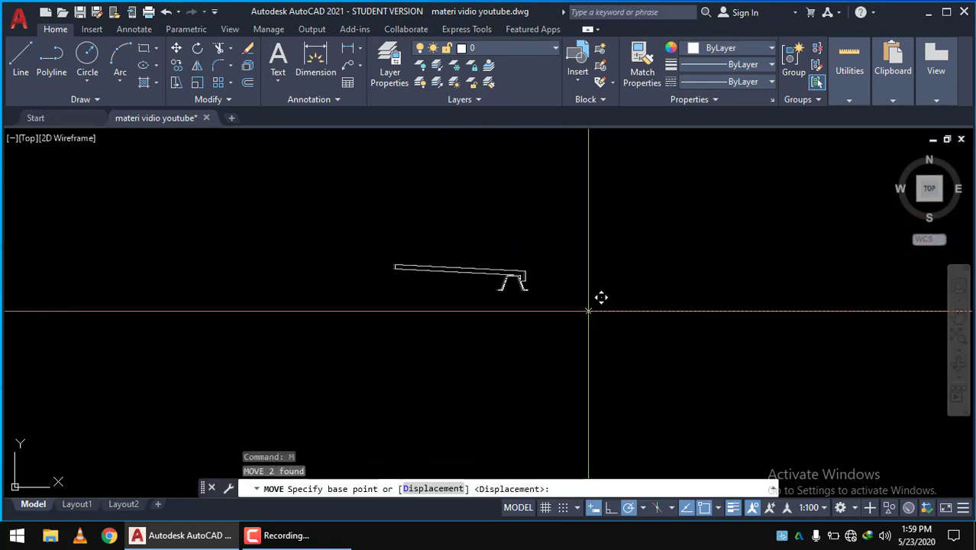
click(598, 301)
scroll(421, 257, up, 5)
scroll(373, 258, up, 6)
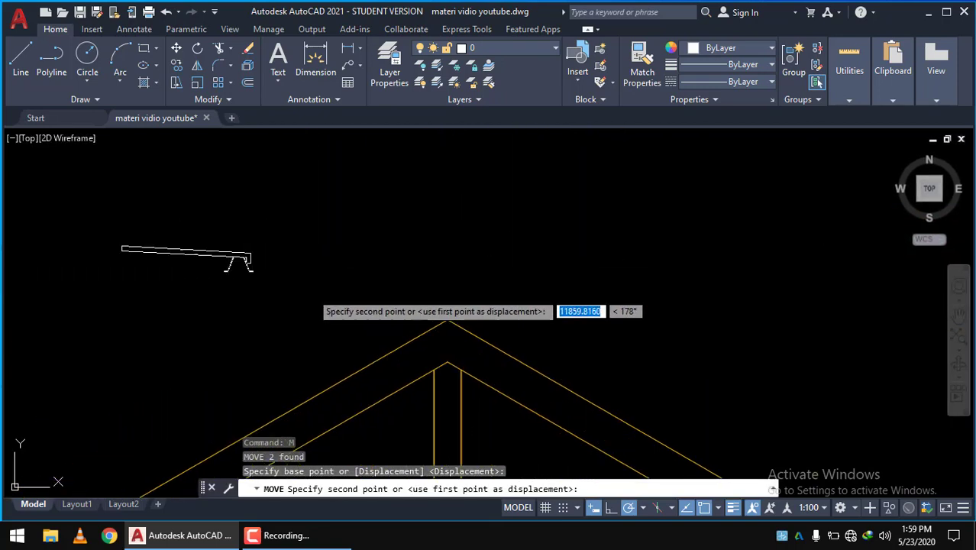
click(436, 222)
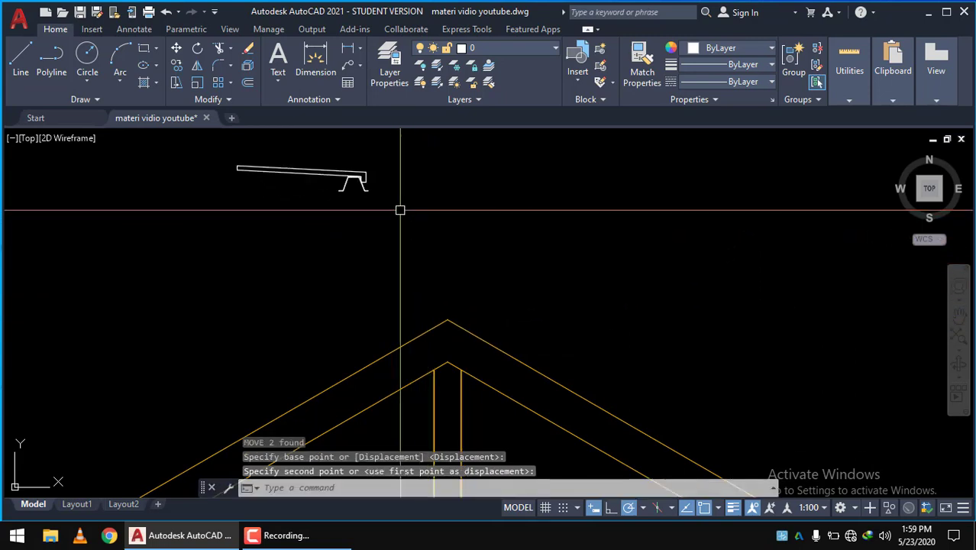
Select the beam and hat profile again with a crossing window.
scroll(360, 187, up, 3)
scroll(447, 240, up, 2)
scroll(483, 249, up, 2)
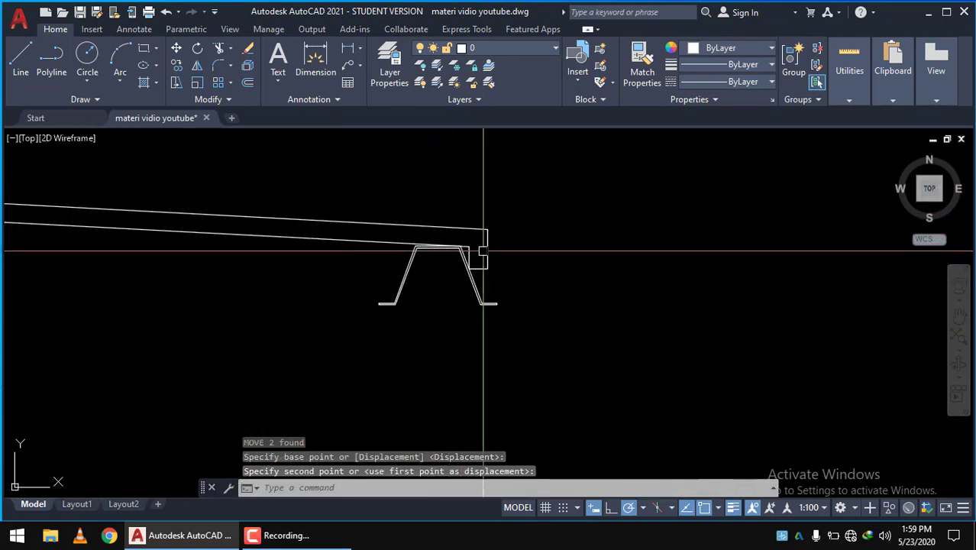
scroll(477, 305, down, 4)
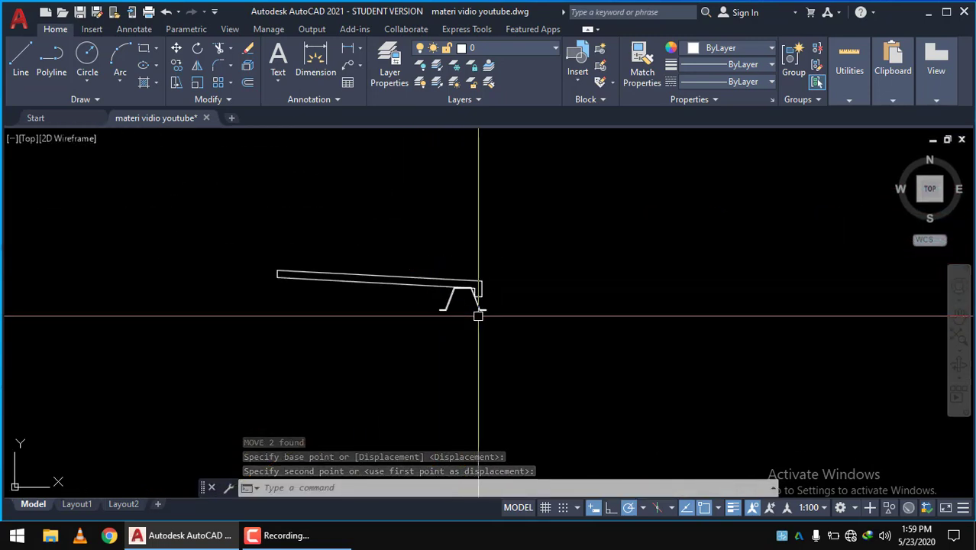
scroll(440, 273, up, 4)
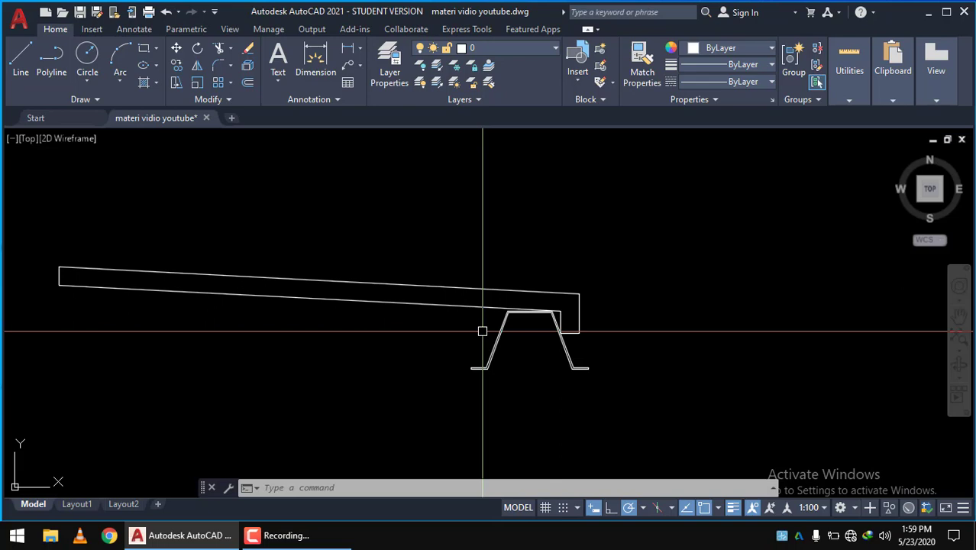
scroll(565, 281, down, 6)
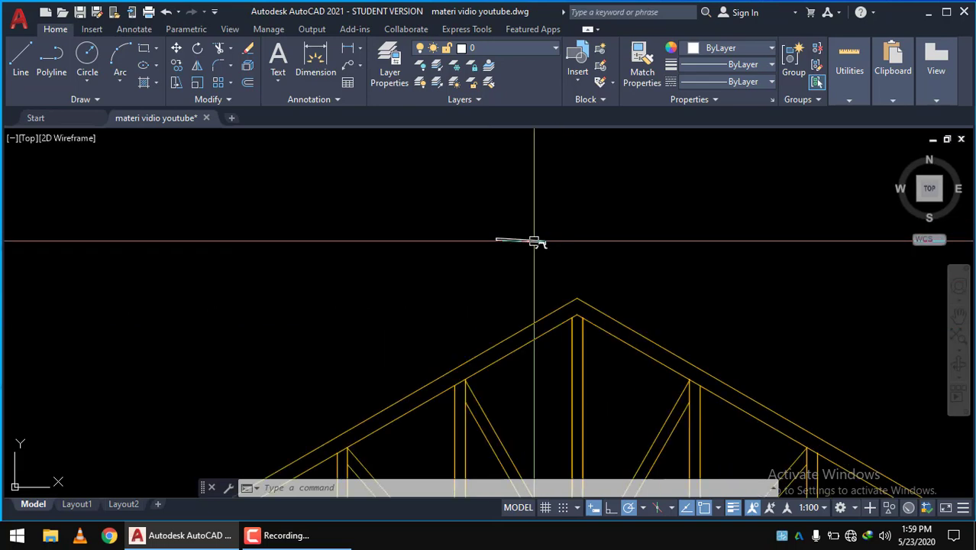
scroll(533, 243, up, 2)
click(567, 309)
click(307, 170)
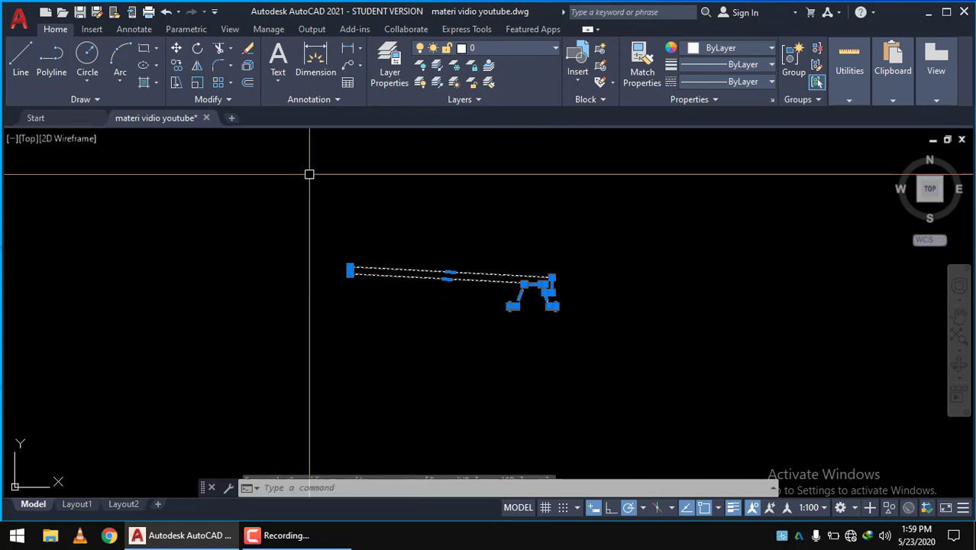
Rotate the beam and profile 30 degrees about the profile, then undo the rotation.
click(197, 50)
scroll(531, 301, up, 2)
scroll(529, 296, up, 2)
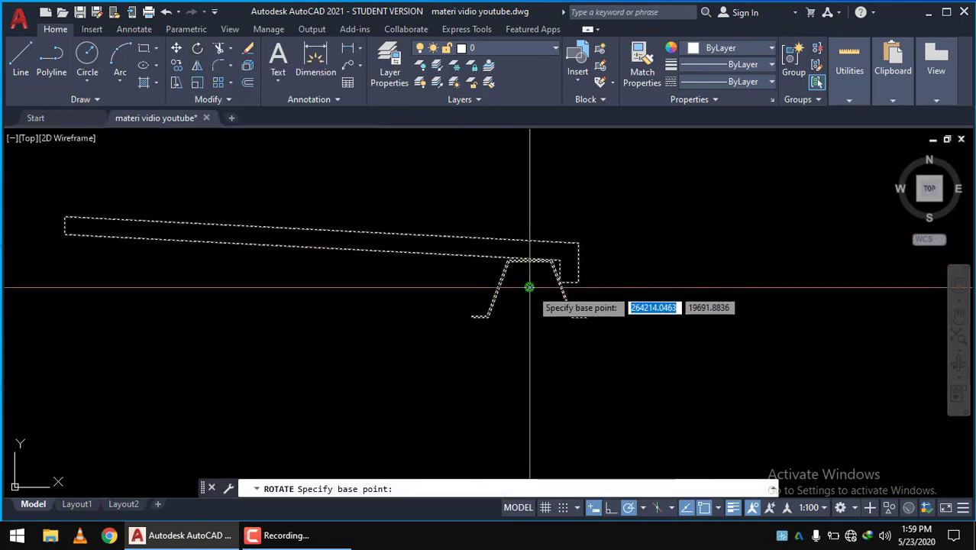
click(529, 287)
text(30)
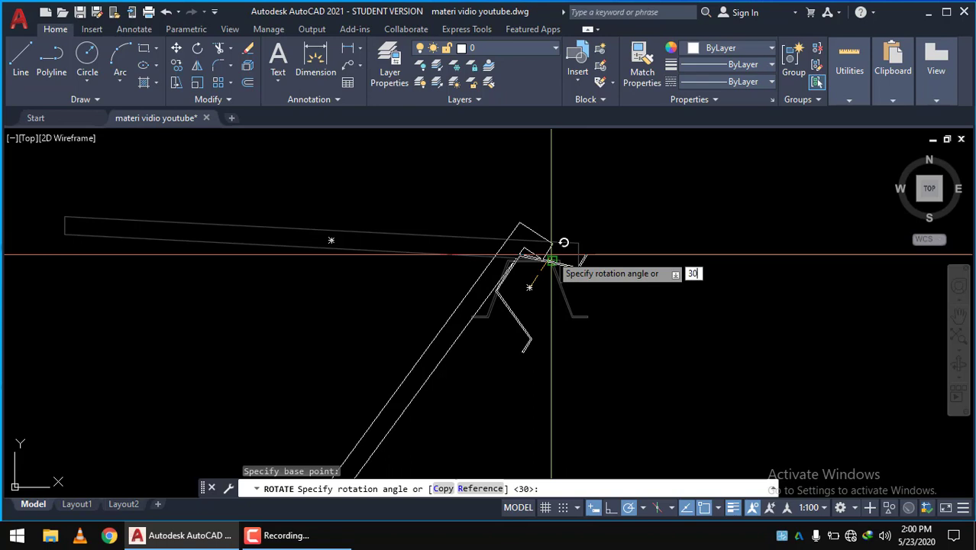
key(Return)
scroll(628, 359, down, 2)
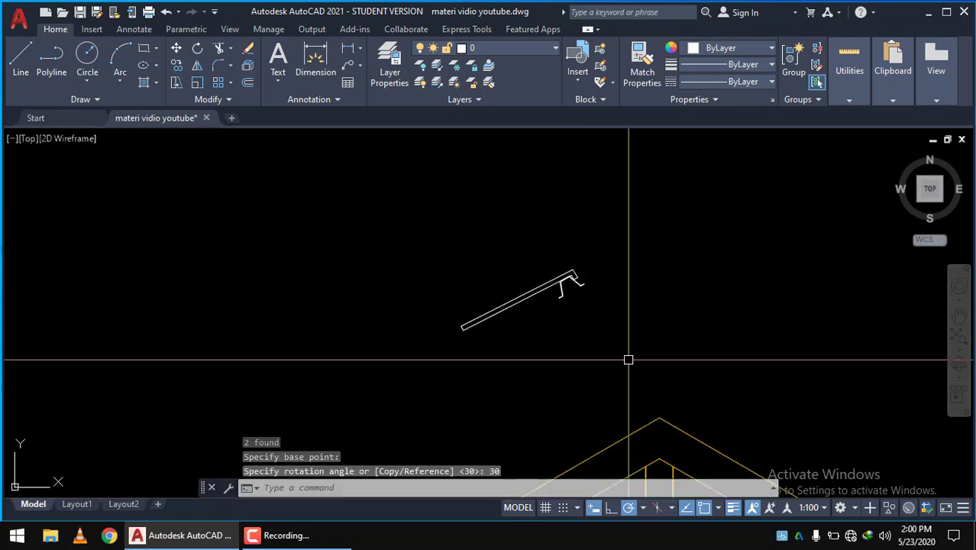
key(ctrl+z)
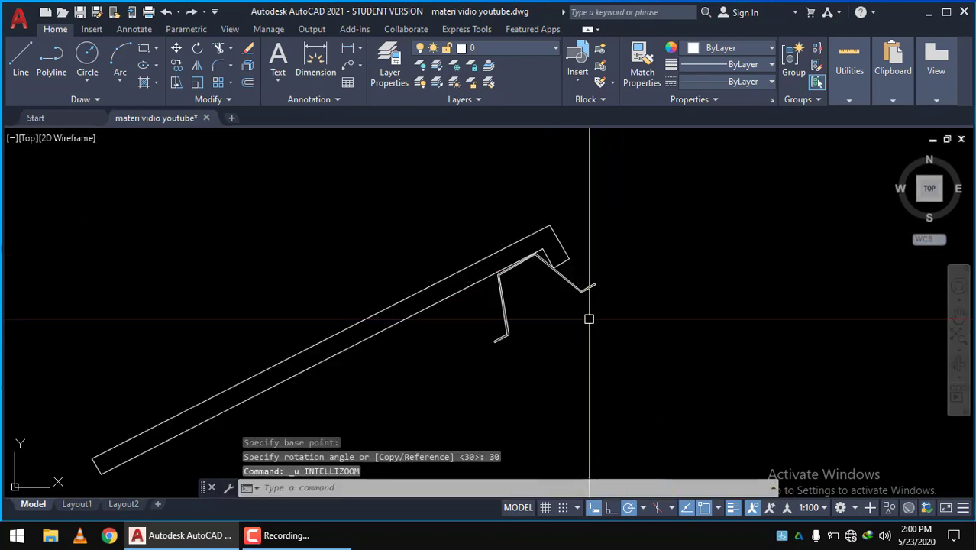
key(ctrl+z)
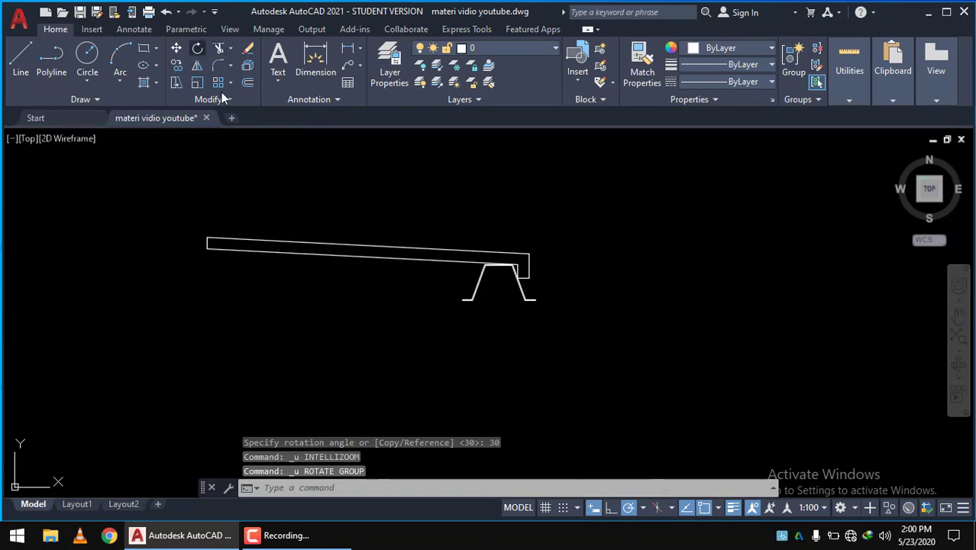
Rotate the beam and profile 30 degrees about the beam's end instead.
click(197, 48)
click(590, 329)
click(401, 224)
key(Return)
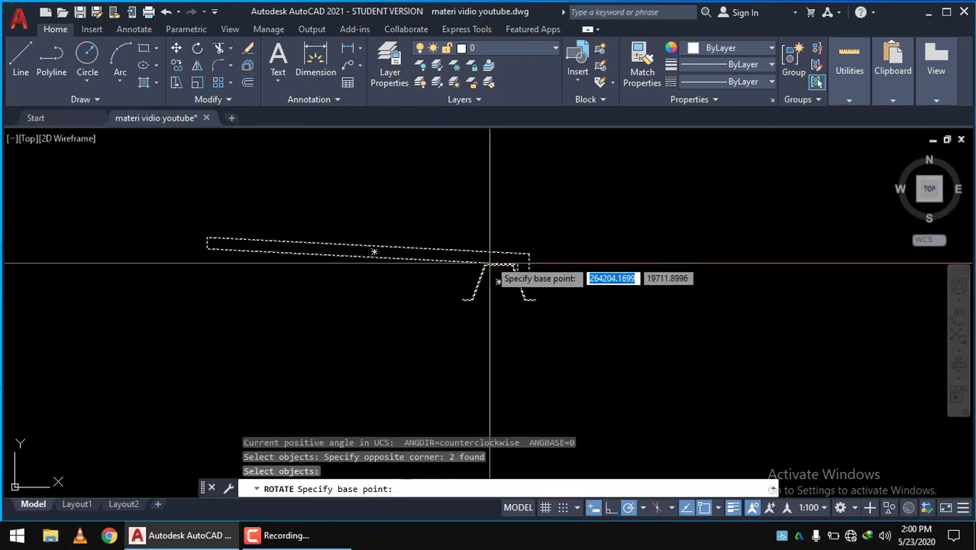
click(498, 266)
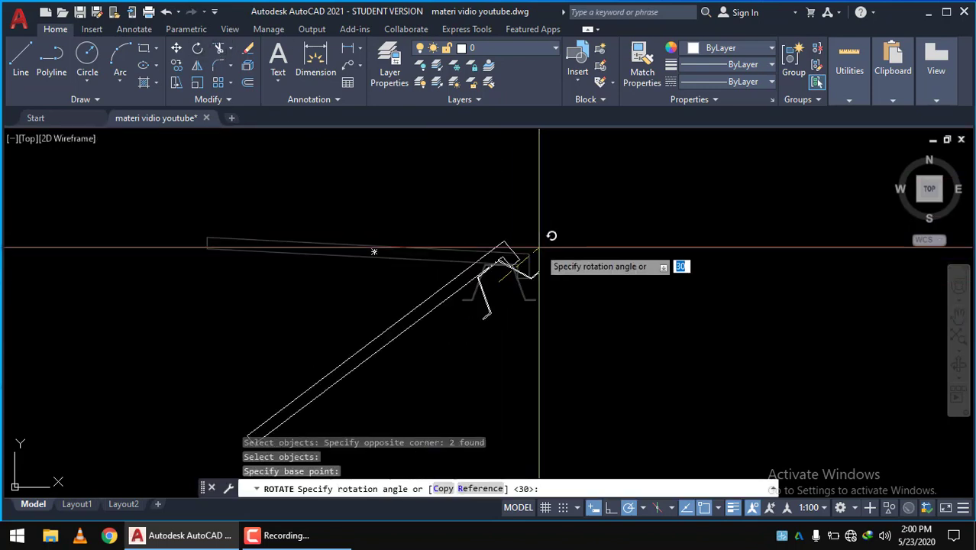
key(Return)
scroll(542, 244, down, 3)
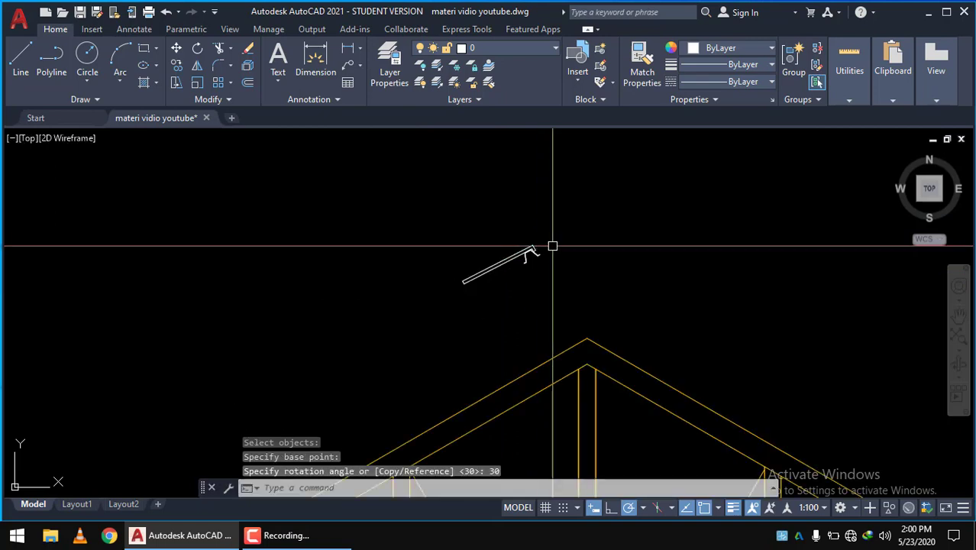
scroll(550, 245, up, 2)
click(545, 286)
click(428, 207)
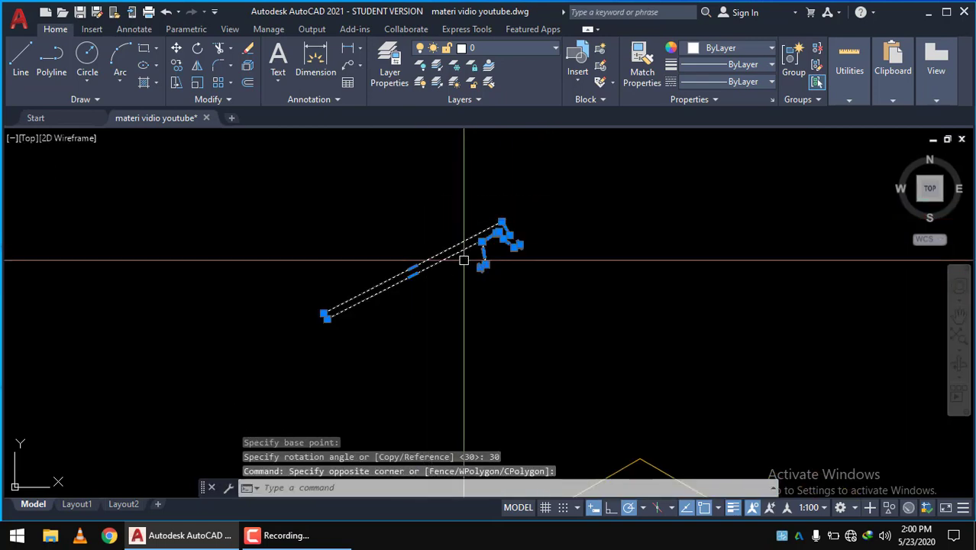
Try moving the rotated beam and profile toward the truss, then cancel the move.
text(m)
key(Return)
click(467, 262)
scroll(504, 244, up, 3)
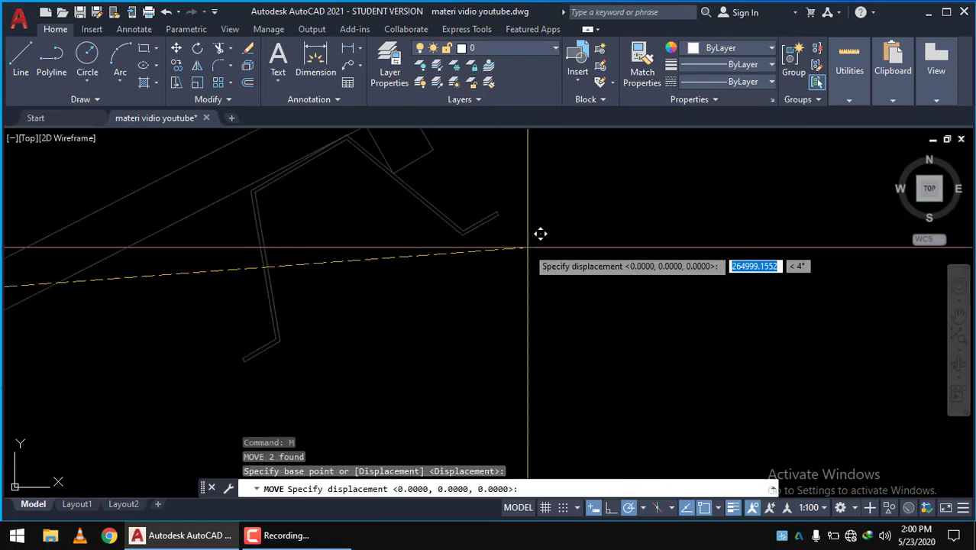
click(498, 215)
scroll(542, 266, down, 3)
scroll(570, 306, down, 1)
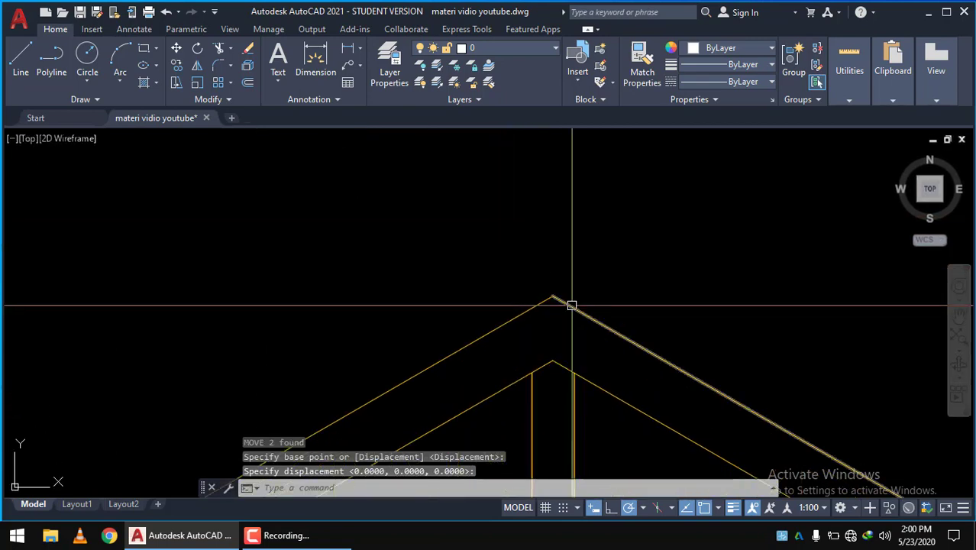
scroll(486, 246, down, 2)
scroll(486, 226, down, 1)
key(Escape)
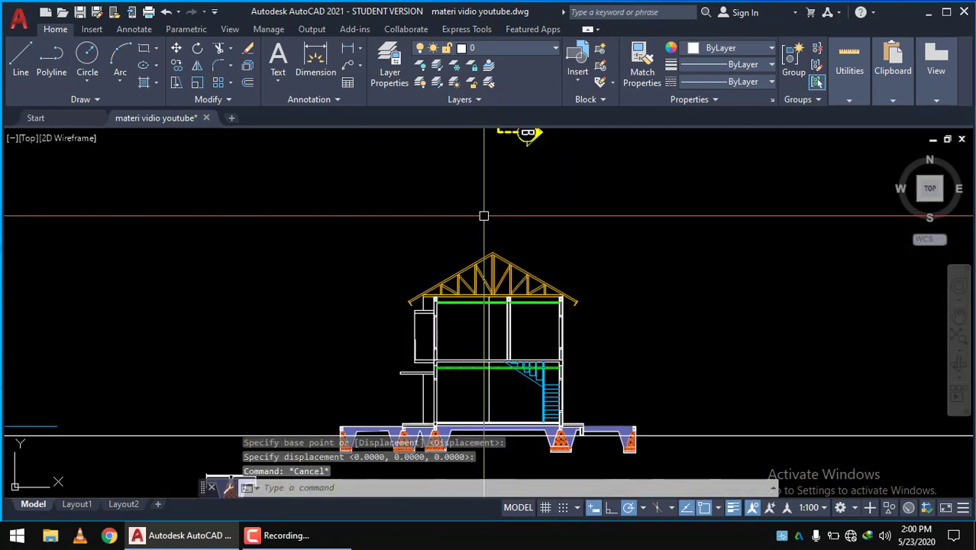
scroll(483, 216, up, 3)
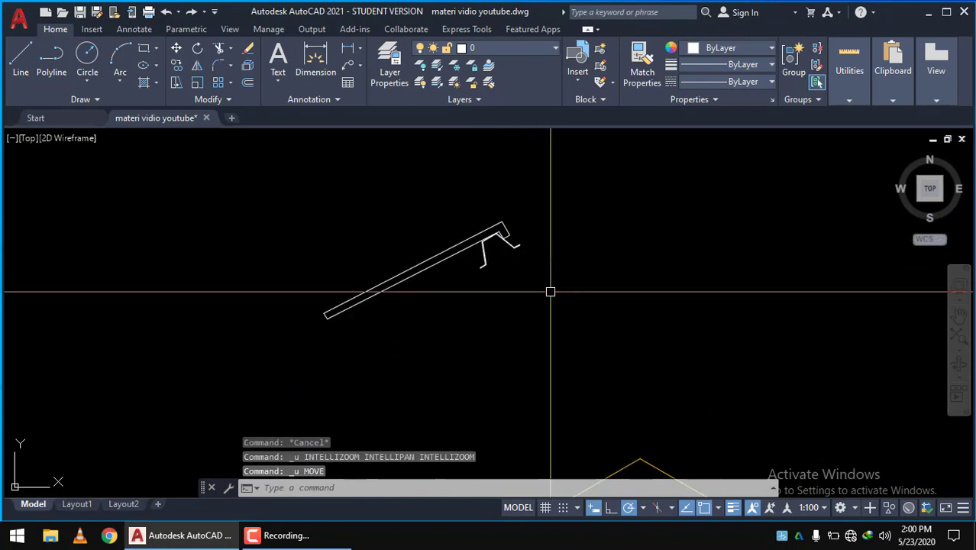
Copy the slanted rafter-and-batten detail onto the truss apex.
click(516, 300)
click(382, 212)
click(177, 65)
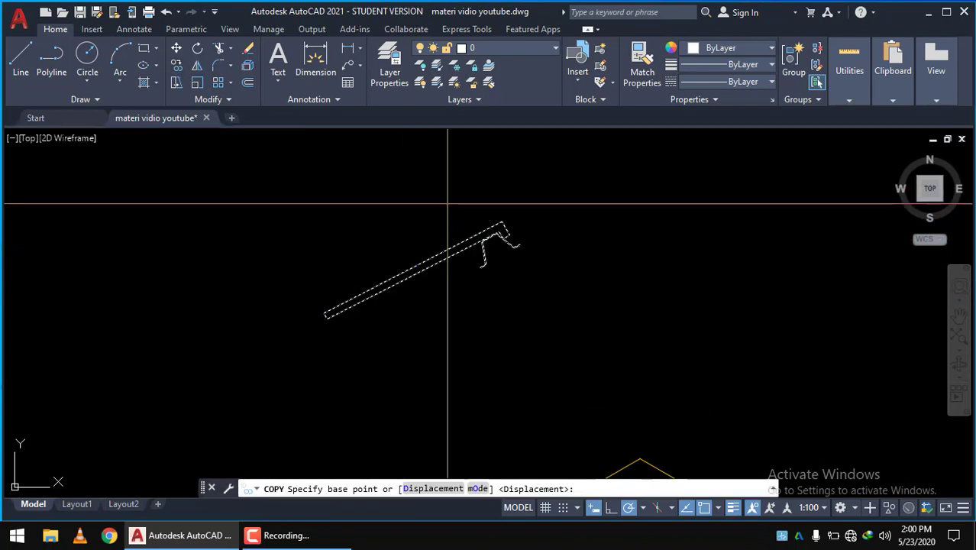
scroll(473, 229, up, 2)
scroll(443, 157, up, 2)
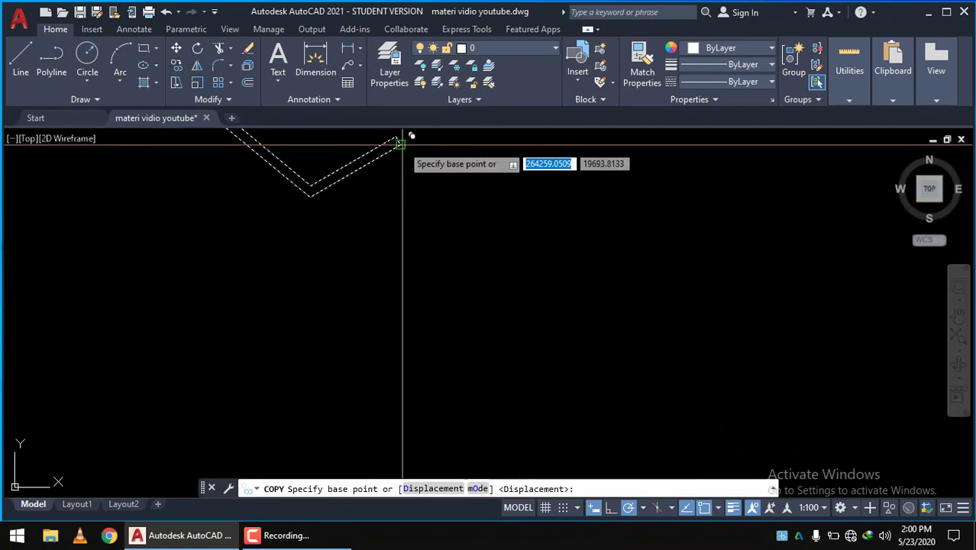
click(398, 141)
scroll(388, 250, down, 2)
scroll(412, 264, down, 2)
scroll(439, 290, down, 2)
scroll(458, 286, up, 2)
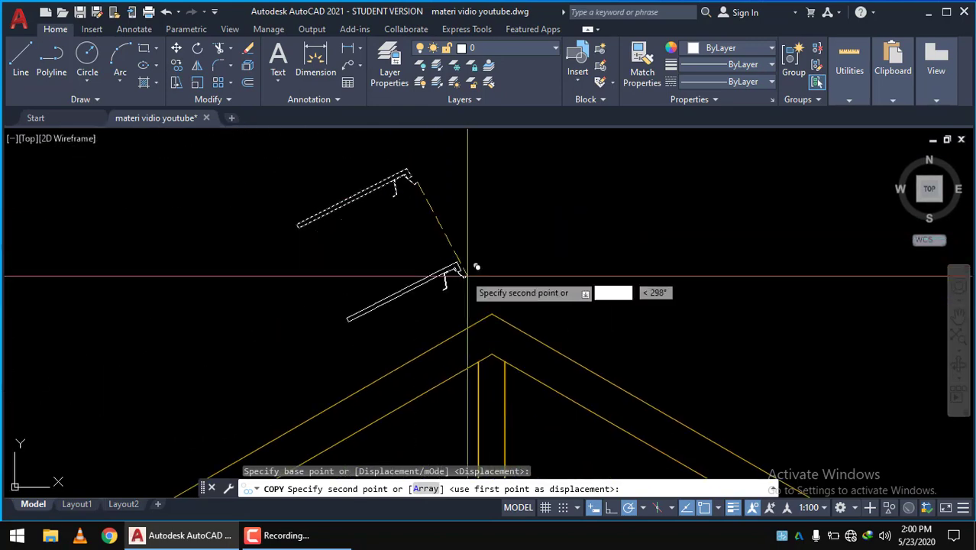
scroll(489, 297, up, 2)
scroll(481, 316, up, 2)
scroll(467, 321, up, 2)
scroll(465, 322, up, 1)
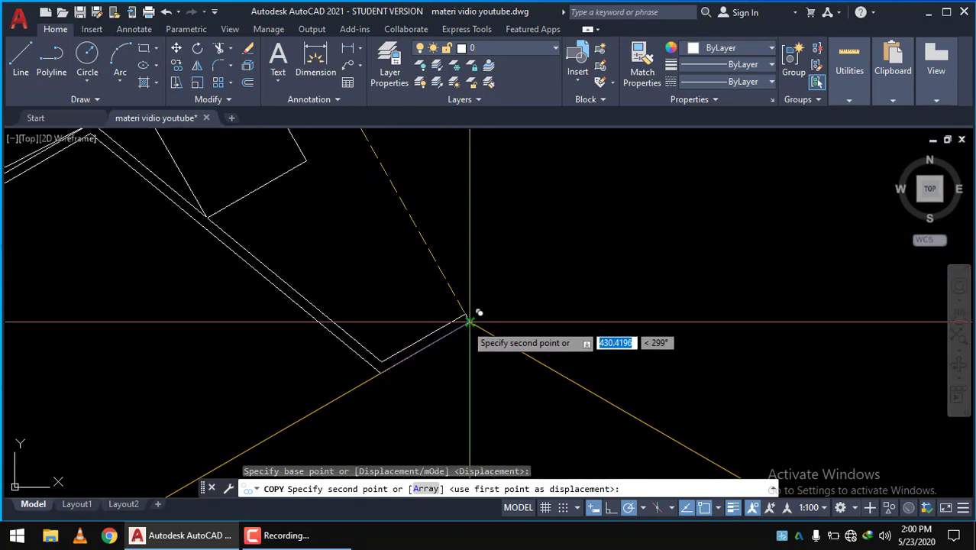
scroll(469, 321, up, 2)
scroll(512, 307, up, 1)
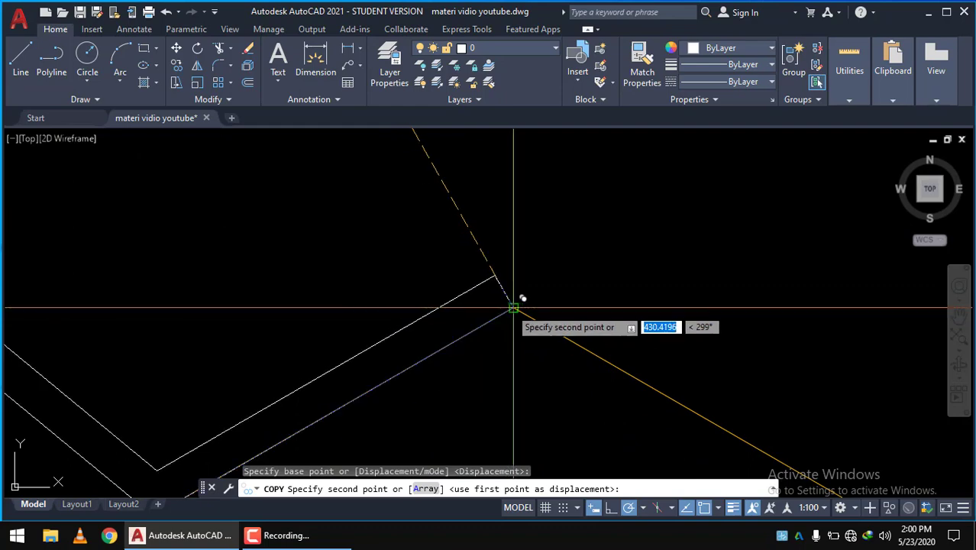
click(512, 307)
key(Escape)
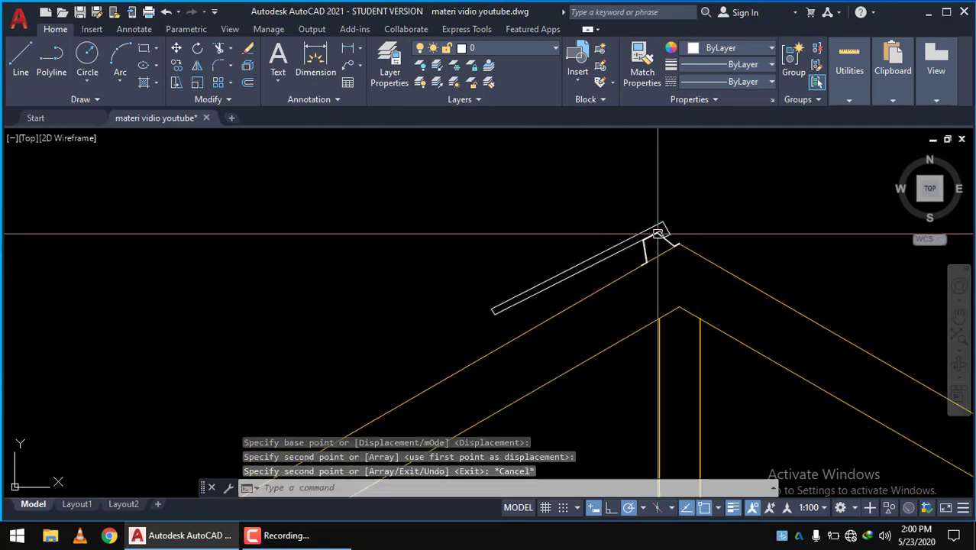
scroll(646, 257, up, 2)
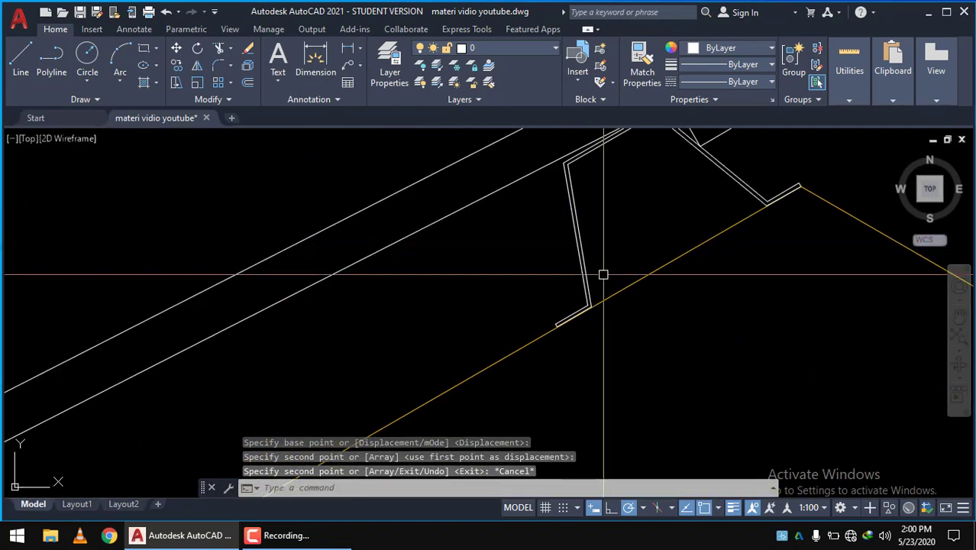
scroll(603, 274, down, 2)
middle_drag(526, 303, 538, 254)
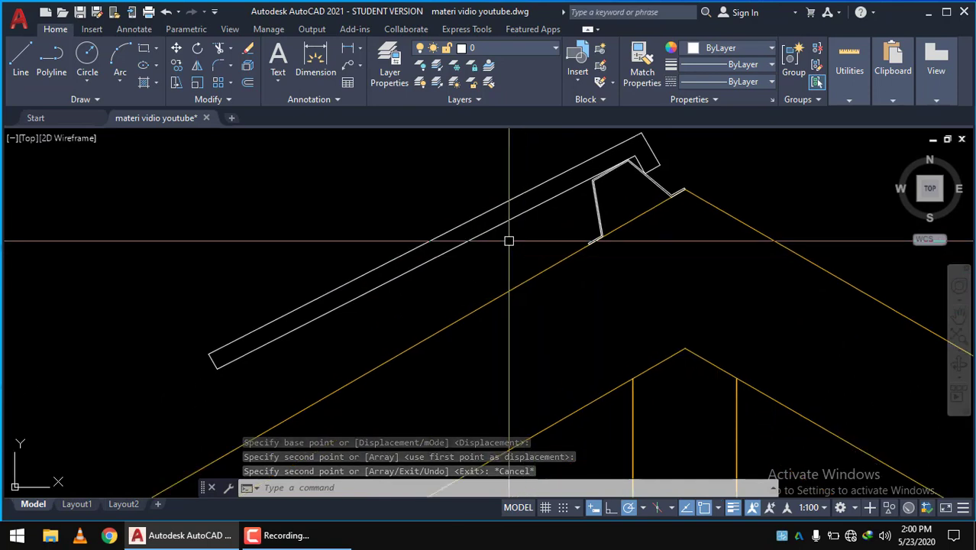
scroll(378, 358, down, 3)
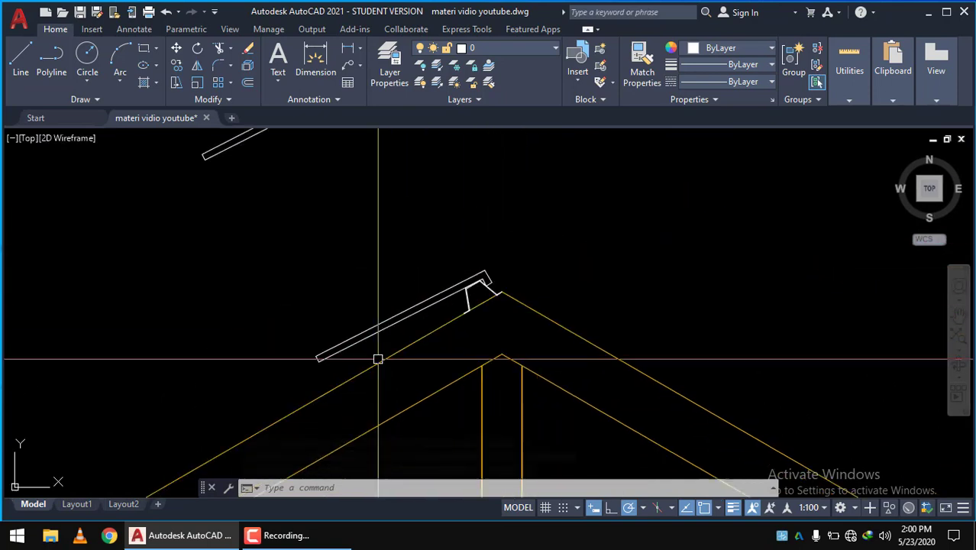
middle_drag(366, 385, 561, 263)
scroll(445, 343, down, 3)
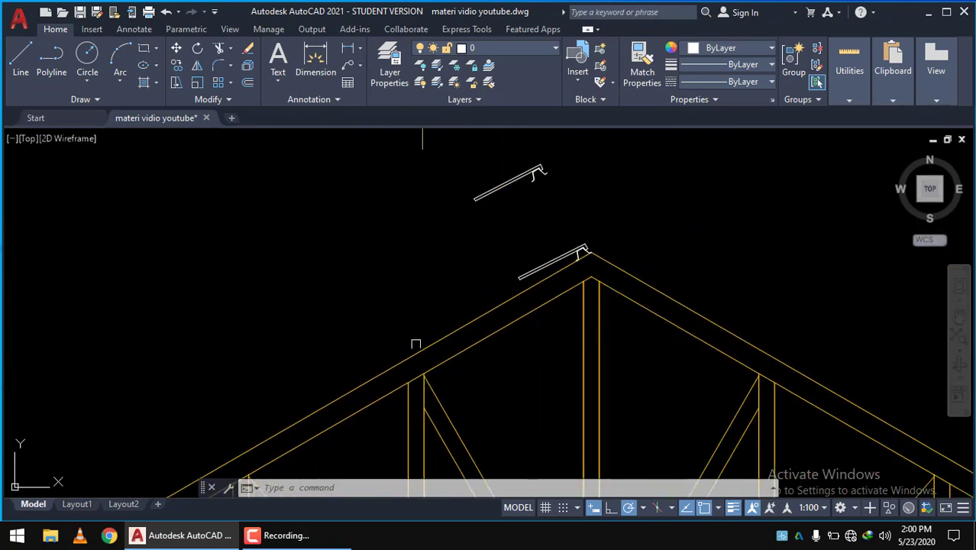
scroll(416, 343, up, 2)
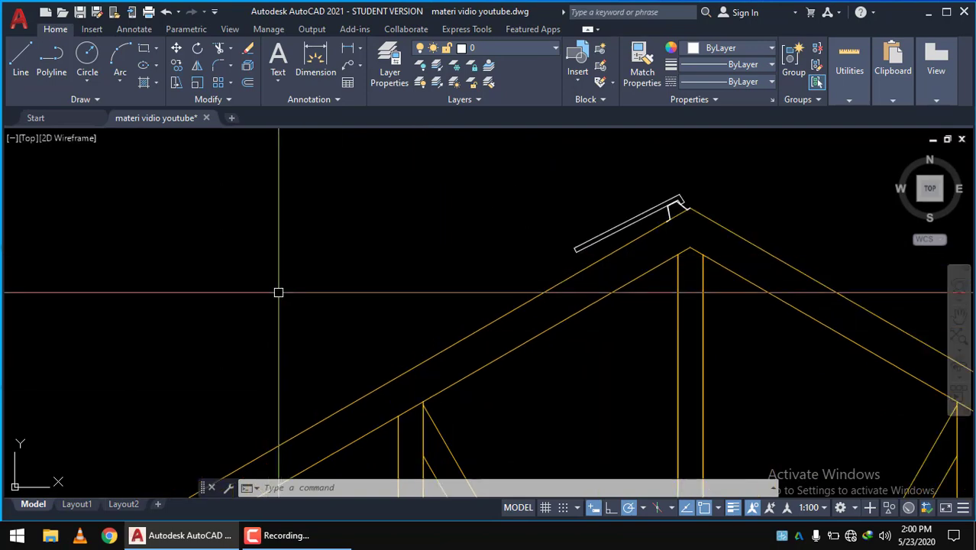
Set a UCS with its origin at the truss's lower-left corner and X along the 30° roof slope.
text(uc)
key(Return)
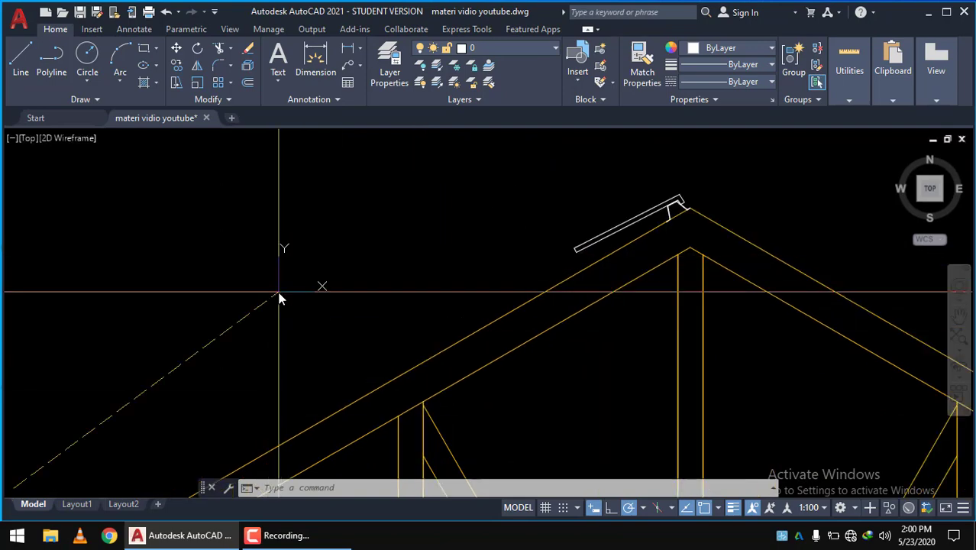
scroll(420, 305, up, 2)
scroll(338, 277, up, 2)
scroll(267, 321, up, 2)
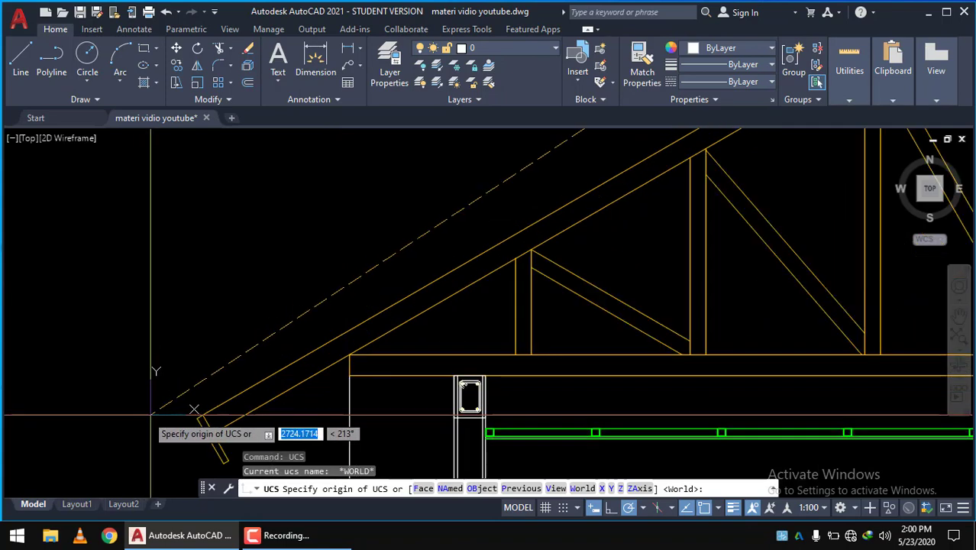
scroll(229, 374, up, 3)
scroll(252, 393, up, 2)
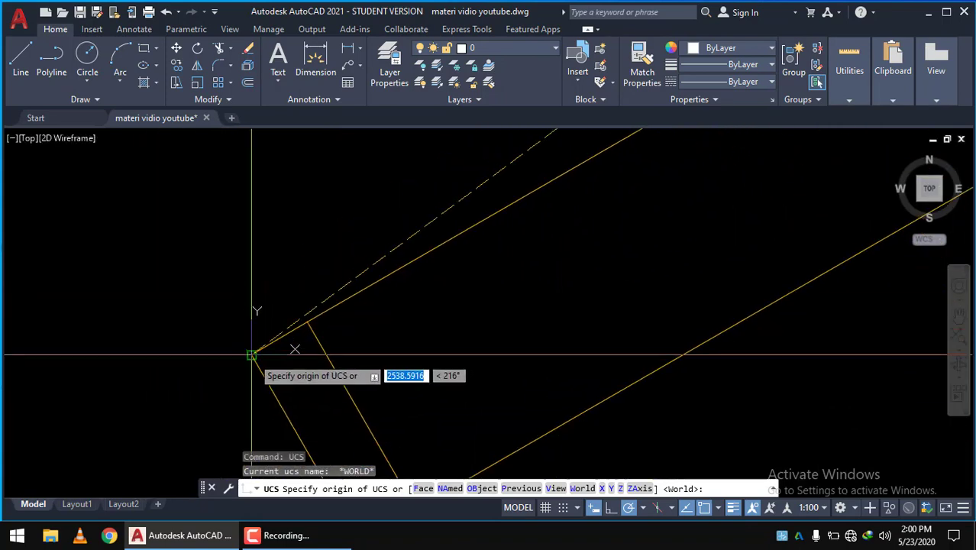
click(254, 350)
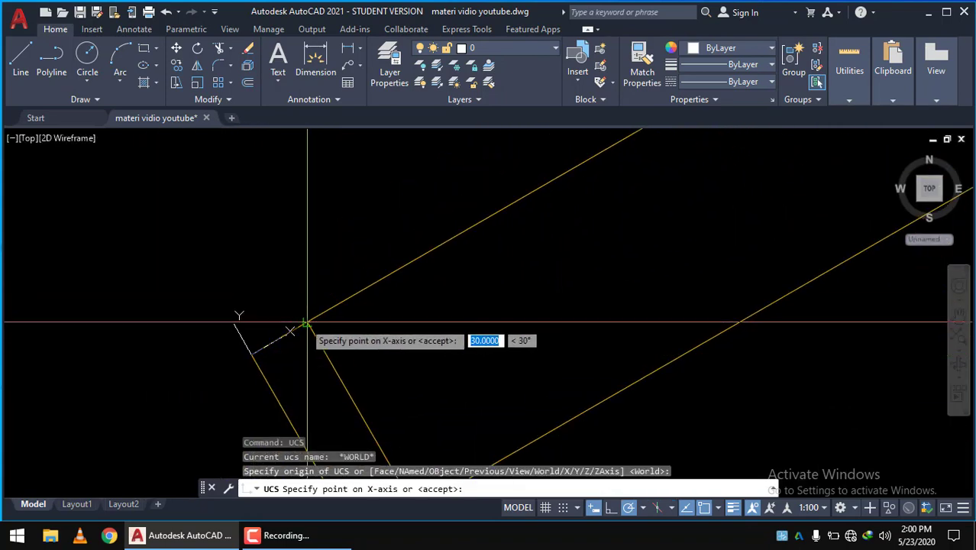
click(289, 331)
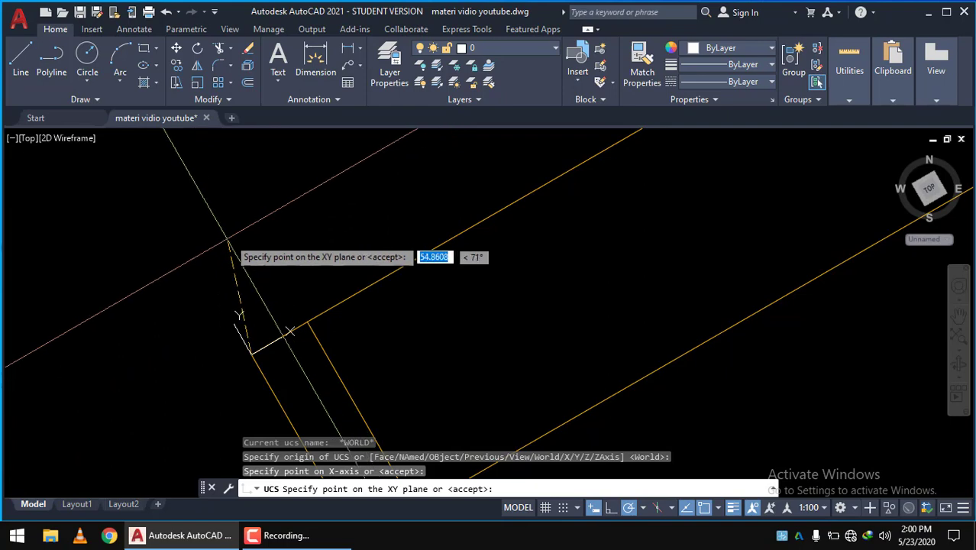
click(182, 229)
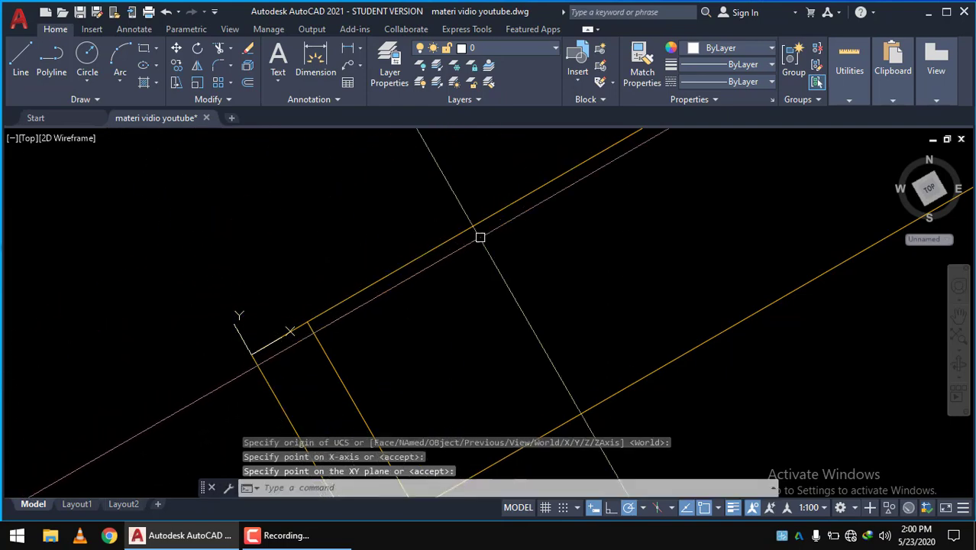
scroll(595, 214, down, 2)
scroll(596, 214, down, 2)
scroll(595, 223, down, 2)
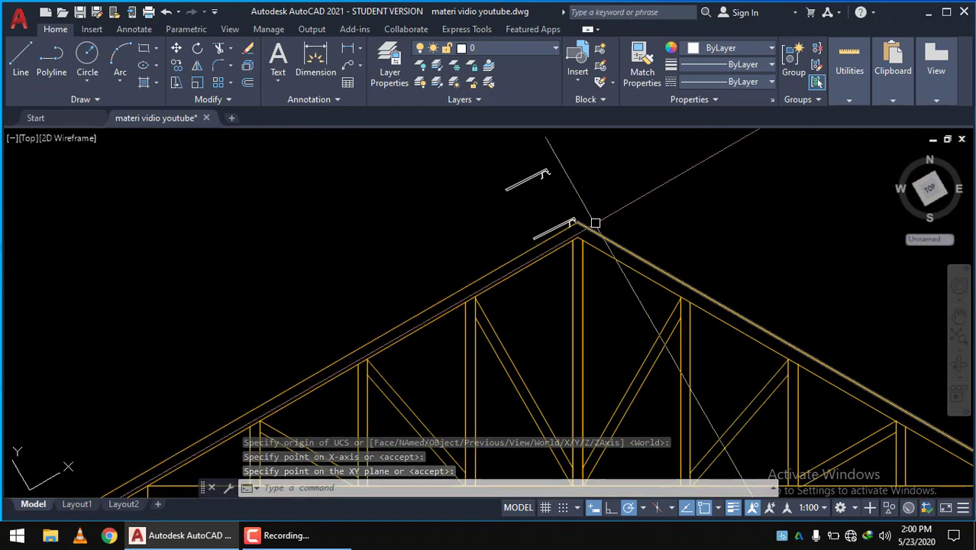
scroll(595, 223, up, 3)
Select the apex batten for copying, then abandon that first attempt.
scroll(472, 236, up, 3)
click(446, 218)
click(391, 237)
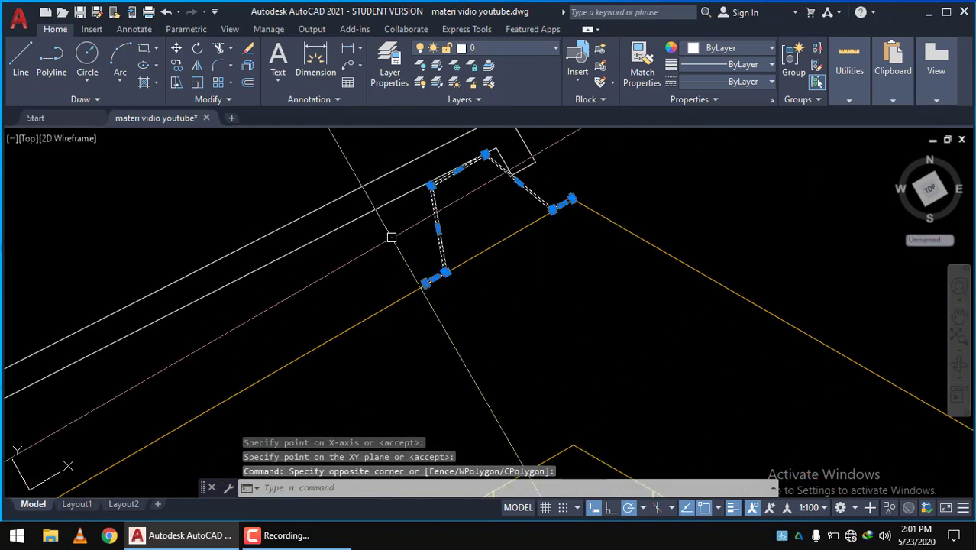
click(176, 66)
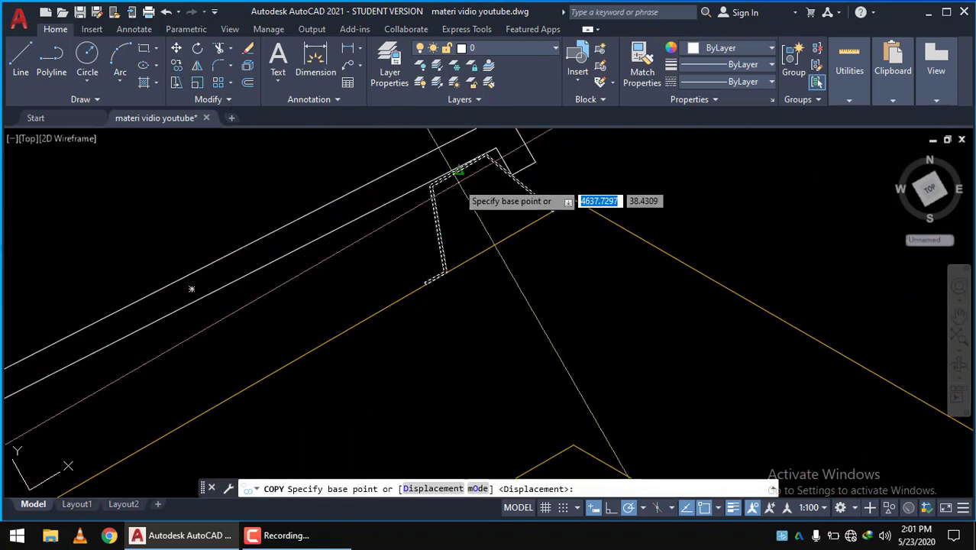
click(458, 170)
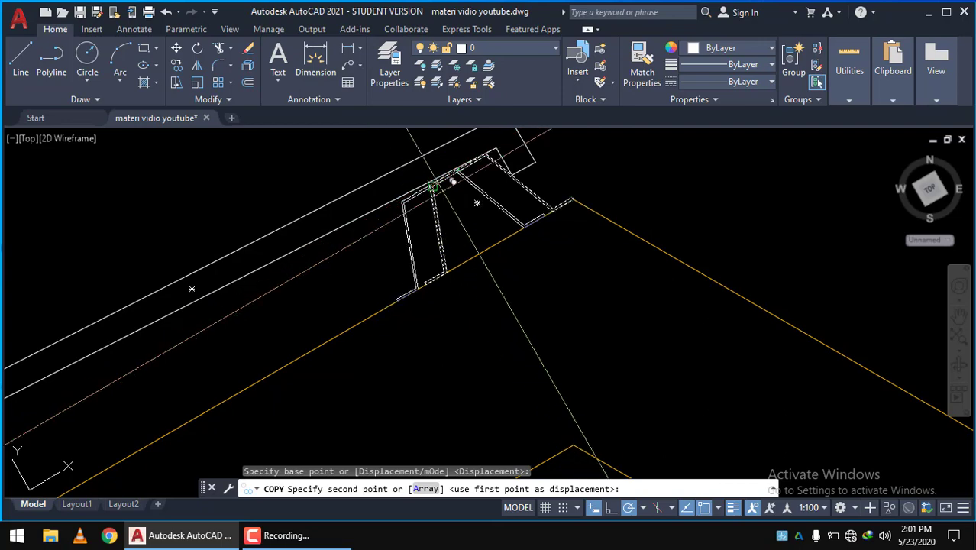
key(Escape)
click(468, 207)
key(Escape)
Copy the apex batten 250 units down the left roof slope with CO.
click(490, 235)
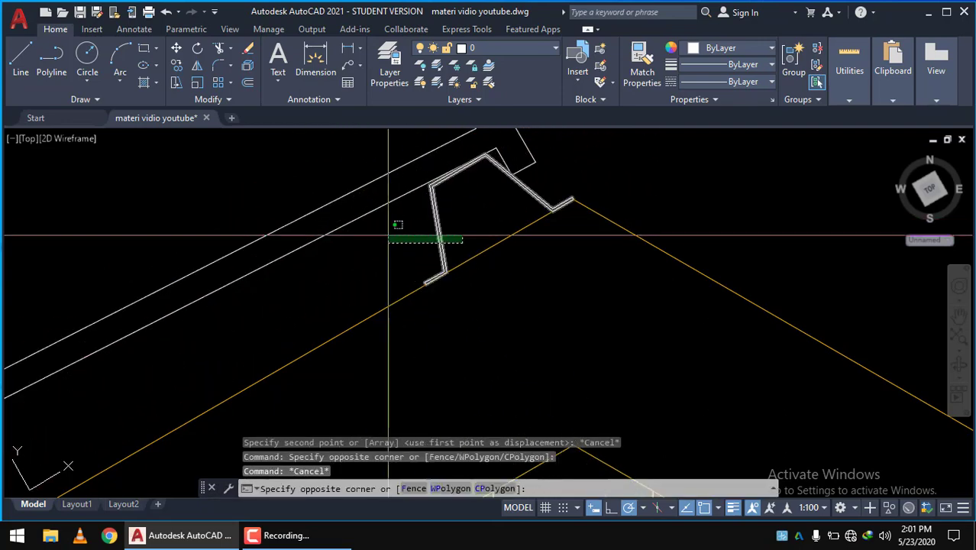
click(349, 144)
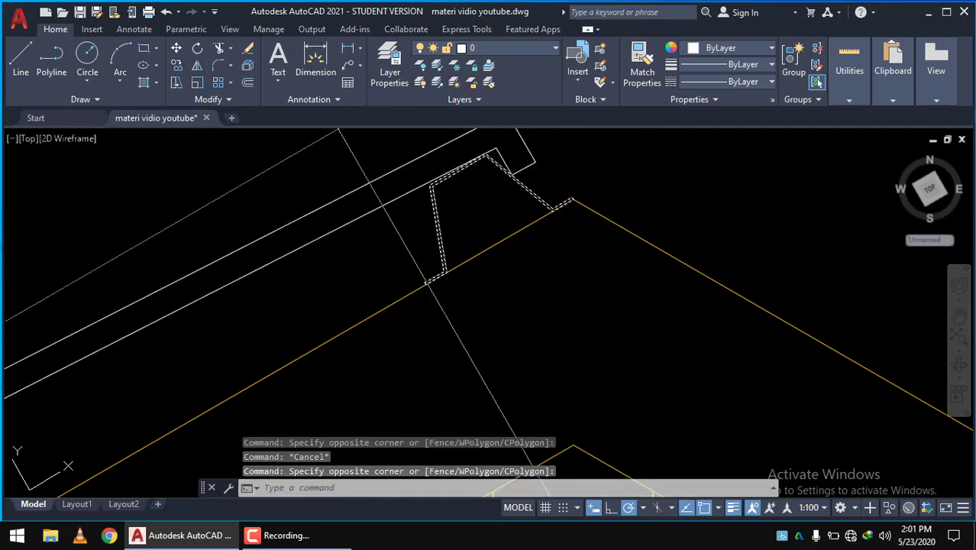
text(co)
key(Return)
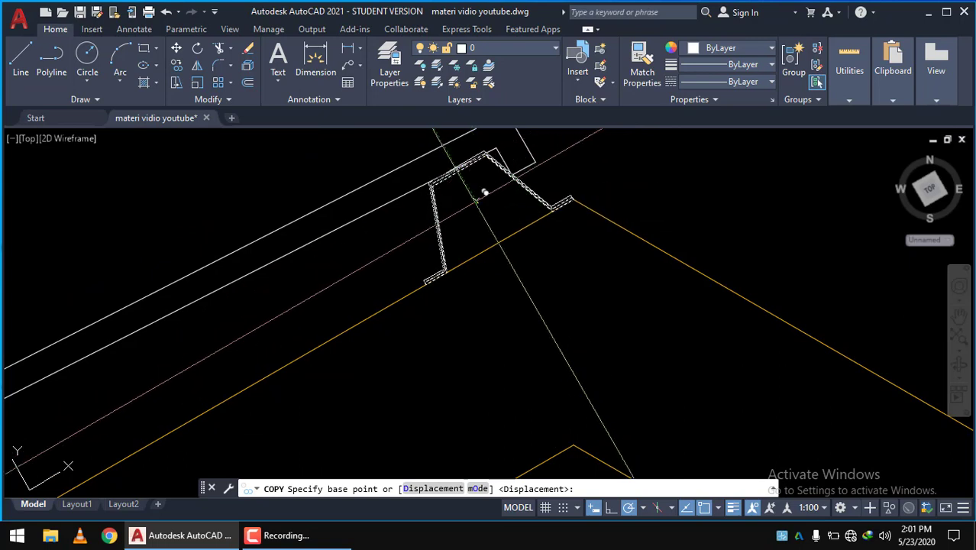
click(484, 192)
text(25)
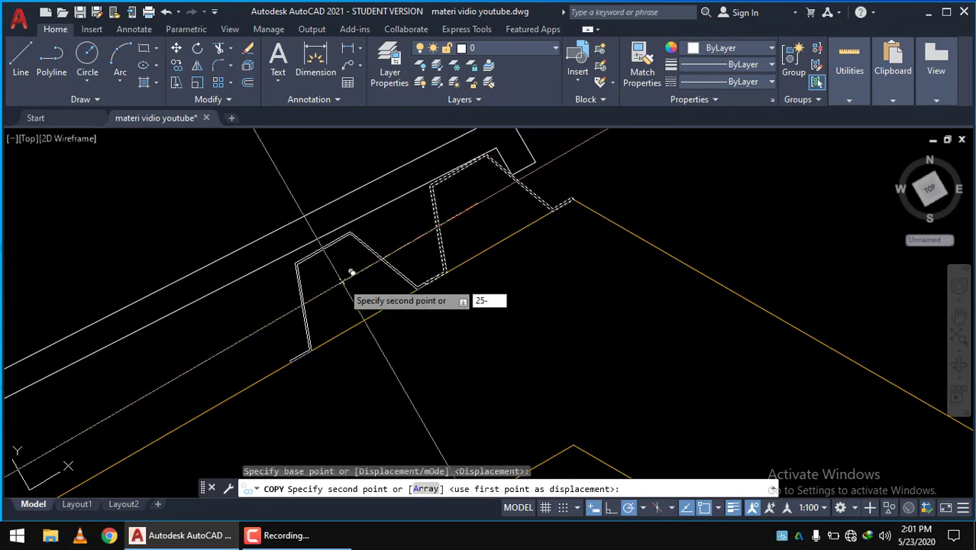
text(0)
key(Return)
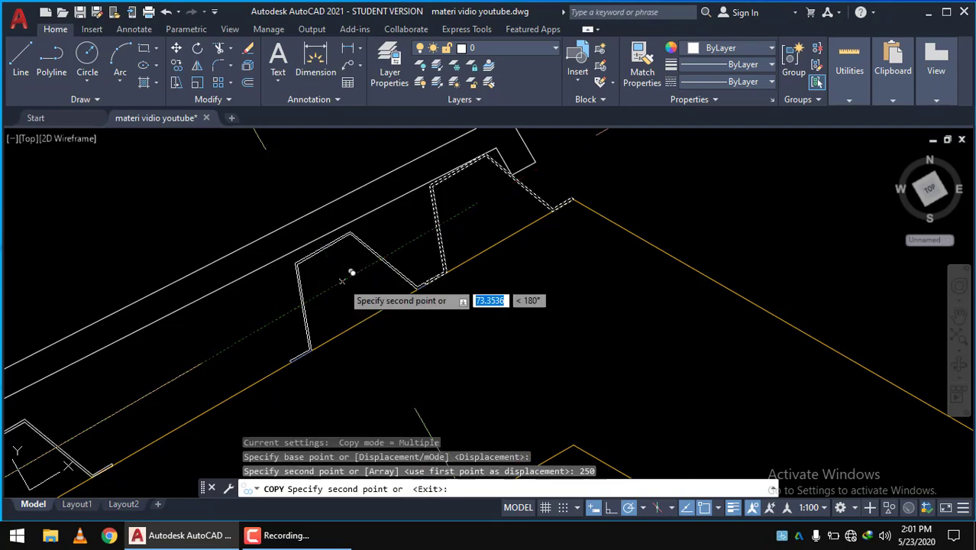
scroll(348, 272, down, 3)
scroll(340, 311, up, 2)
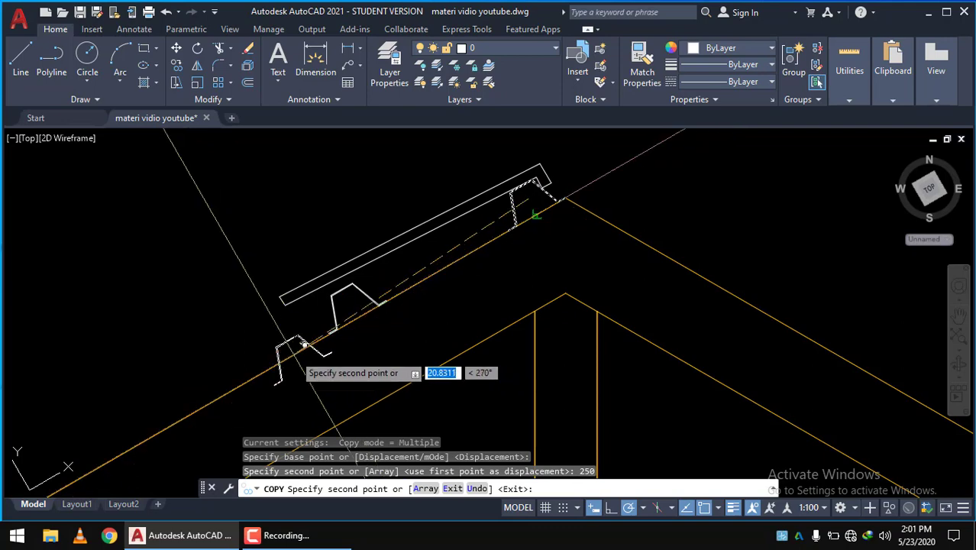
key(Return)
scroll(321, 321, up, 3)
Array-copy the batten profile into 10 battens spaced 250 apart along the left rafter.
click(459, 252)
click(294, 314)
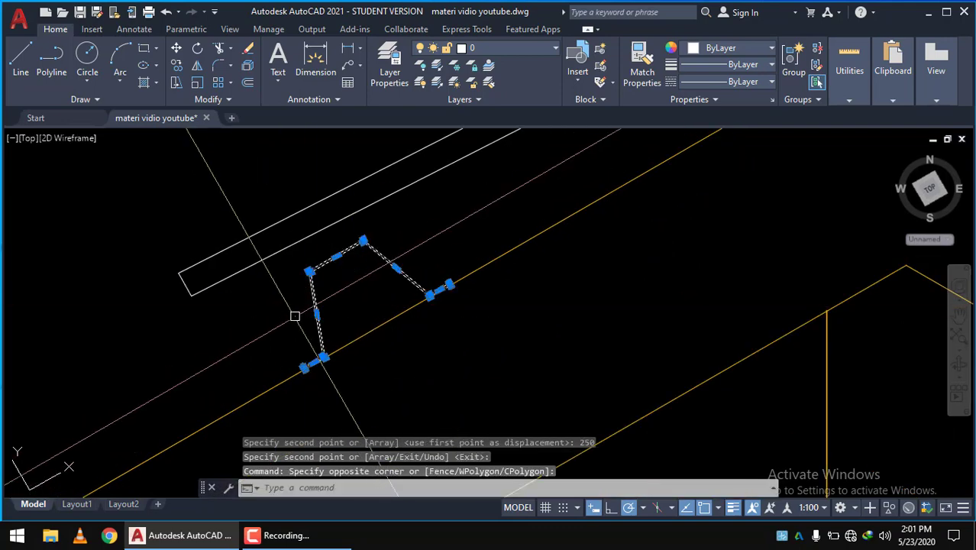
text(co)
key(Return)
scroll(302, 324, up, 1)
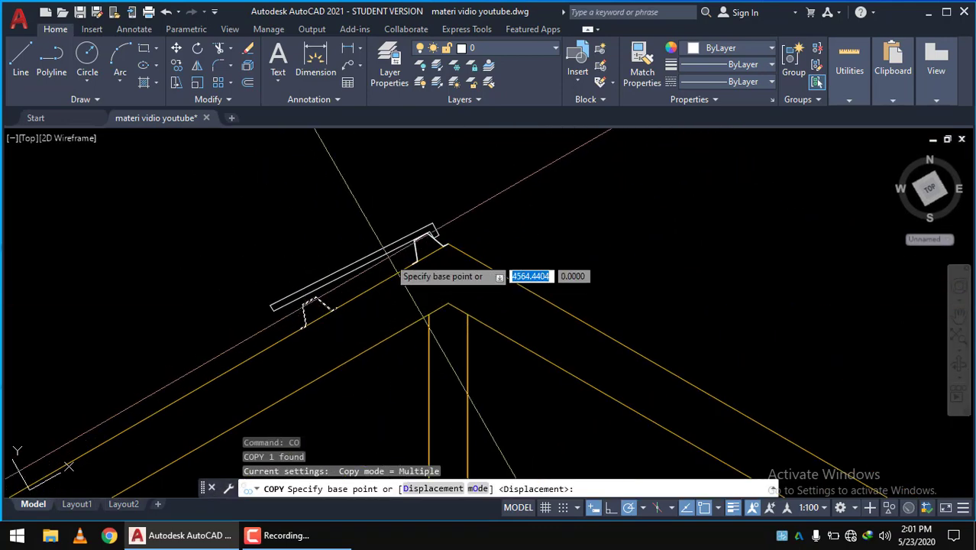
scroll(397, 267, up, 1)
scroll(395, 229, up, 2)
scroll(336, 208, up, 2)
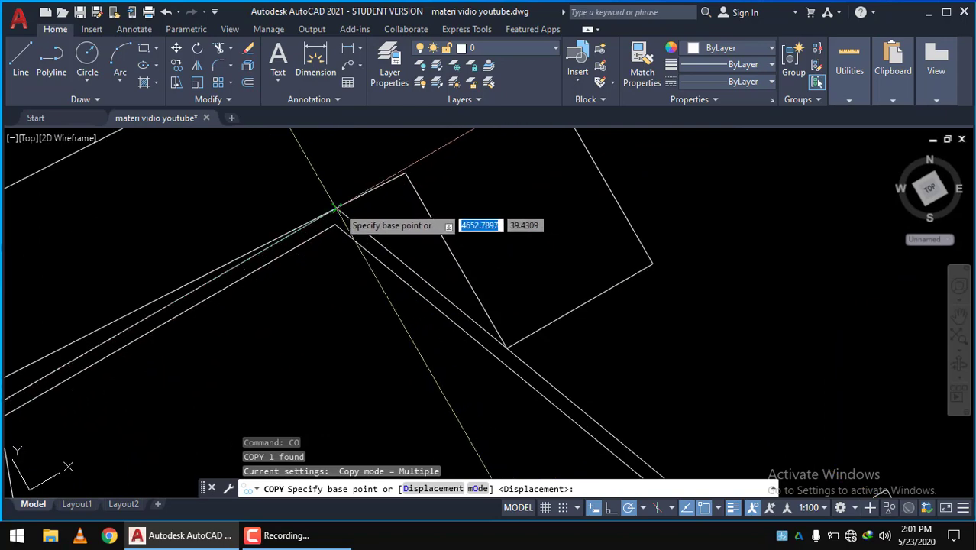
scroll(336, 208, down, 2)
scroll(583, 196, down, 2)
scroll(544, 218, up, 2)
scroll(501, 218, up, 2)
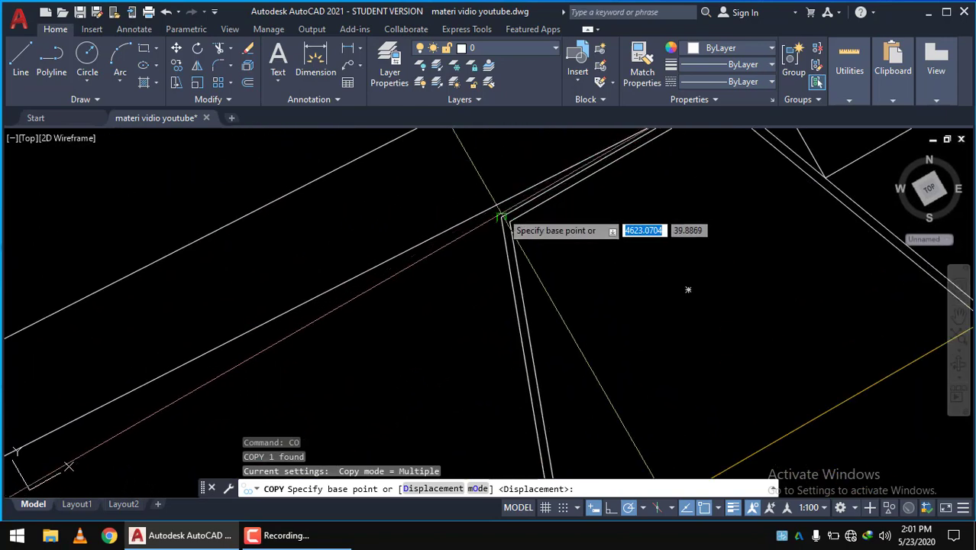
click(501, 217)
text(10)
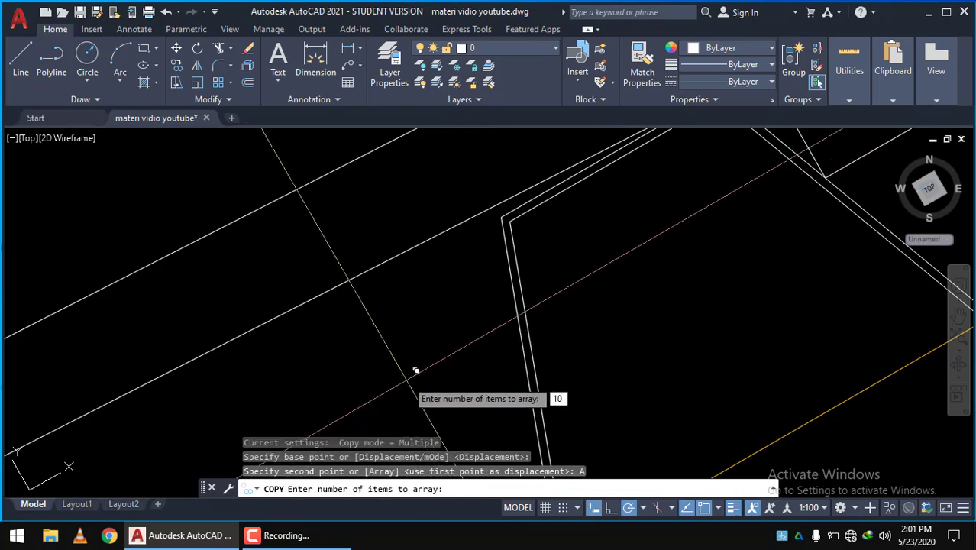
key(Return)
scroll(414, 371, down, 3)
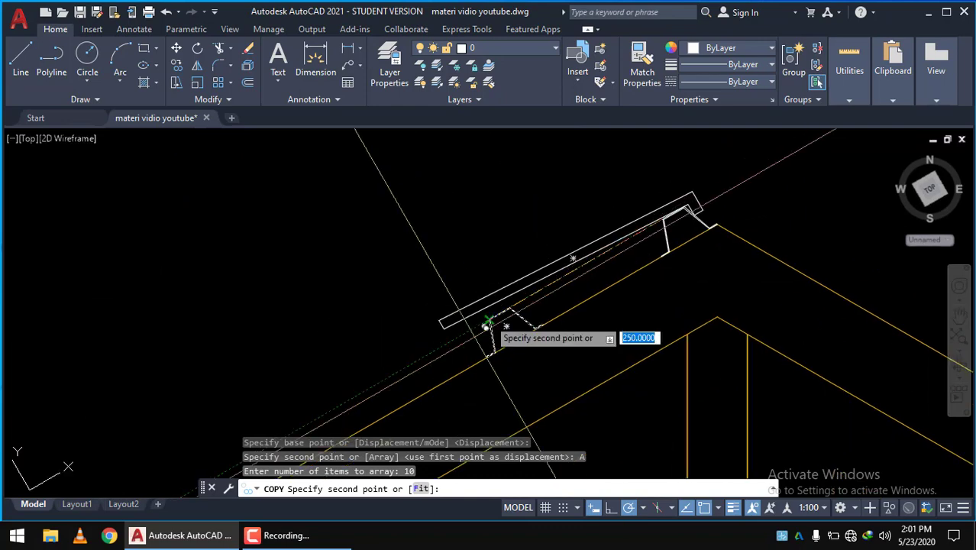
scroll(488, 325, up, 2)
scroll(523, 284, up, 2)
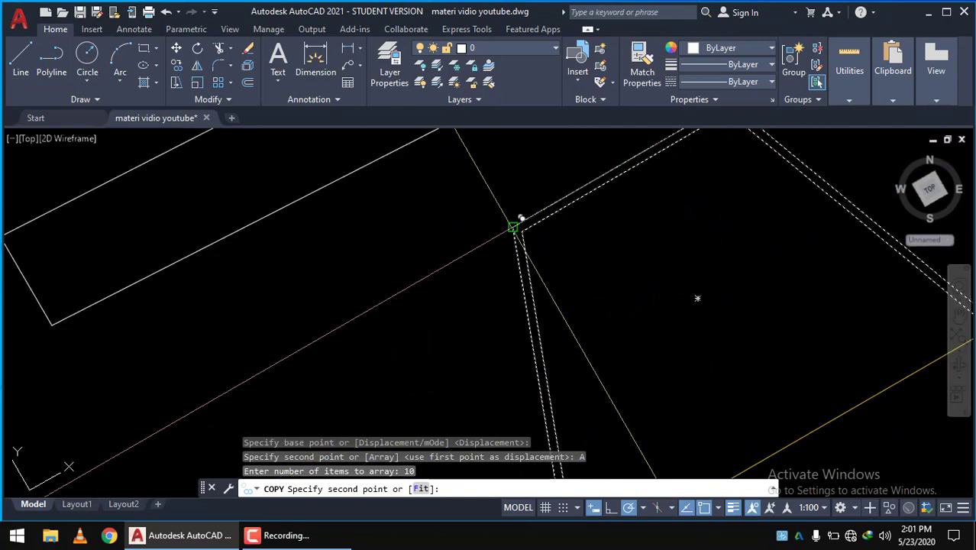
click(520, 219)
scroll(489, 229, down, 3)
scroll(443, 230, down, 2)
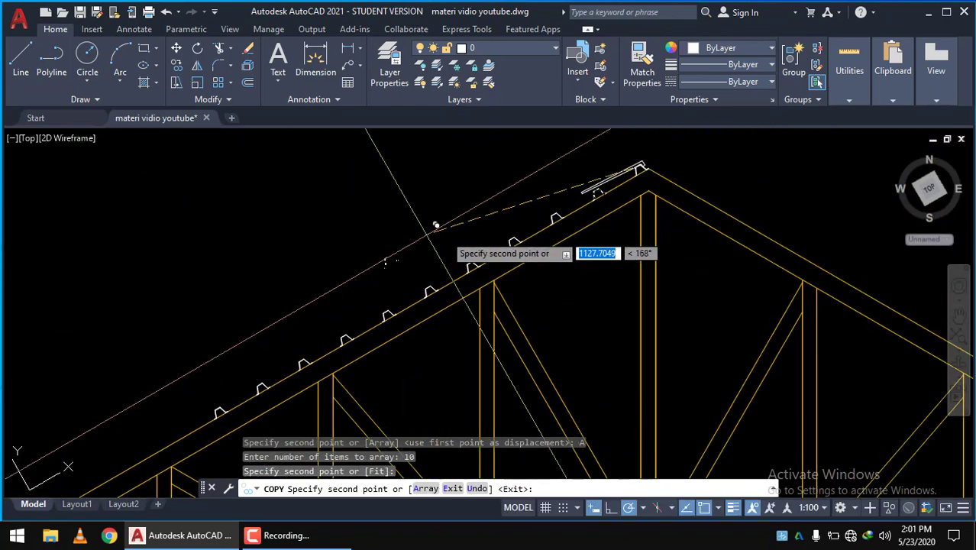
scroll(432, 210, down, 2)
scroll(428, 195, up, 3)
scroll(374, 251, up, 2)
scroll(344, 264, up, 2)
key(Escape)
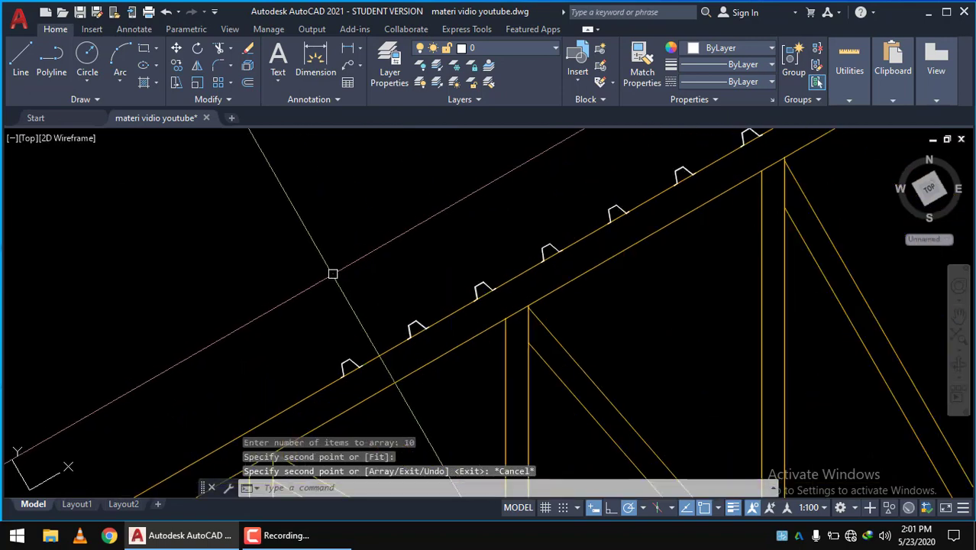
Copy the two lowest battens from their corner one position further down the left rafter.
scroll(348, 209, up, 2)
click(271, 270)
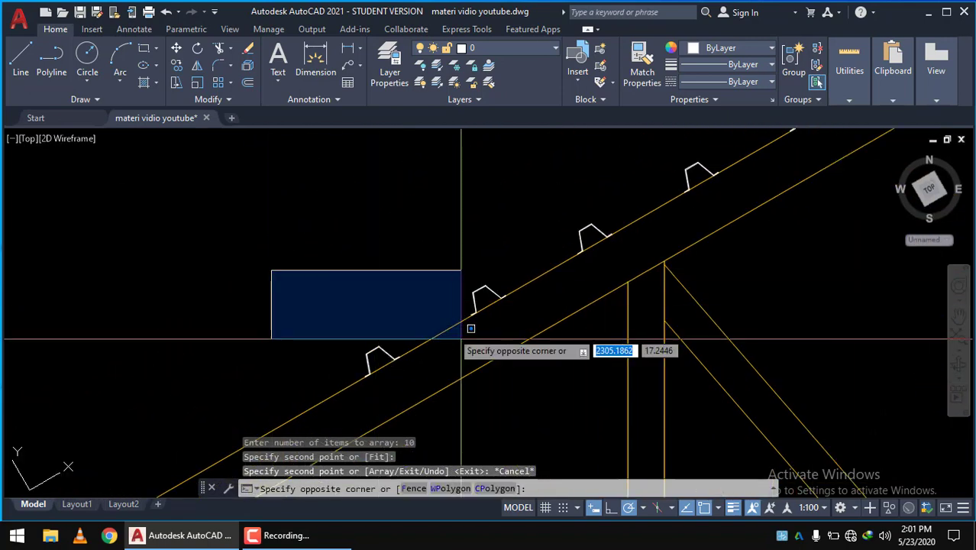
click(523, 358)
click(414, 385)
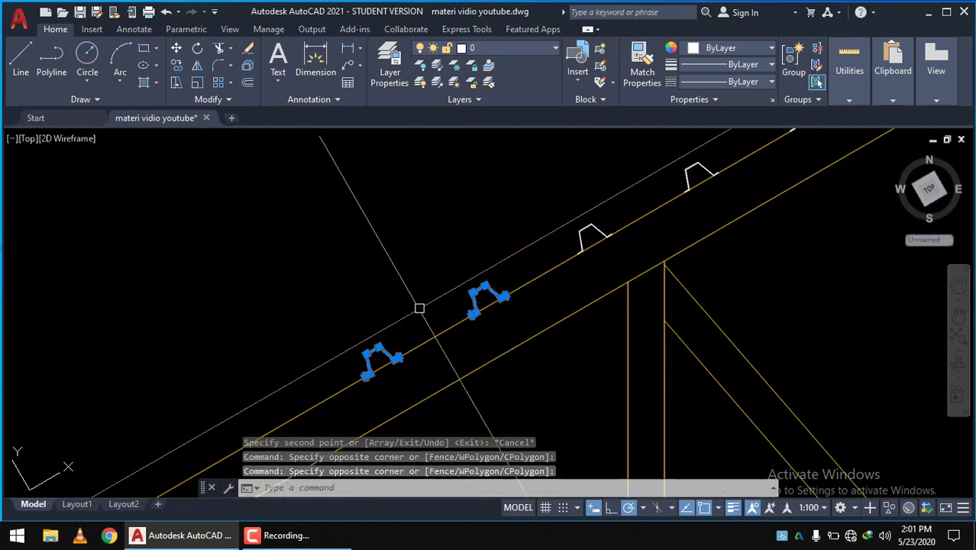
click(174, 67)
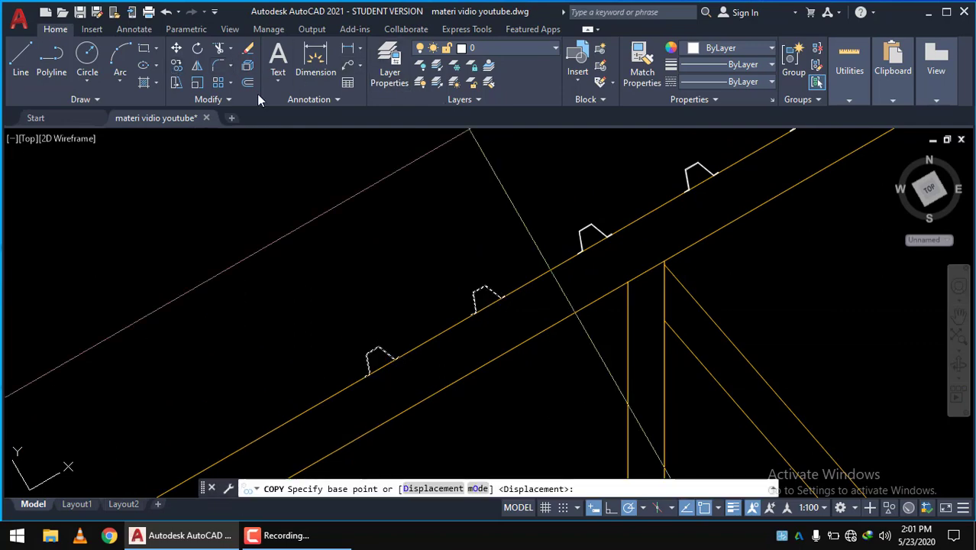
scroll(581, 229, up, 4)
scroll(687, 260, up, 3)
scroll(663, 286, up, 3)
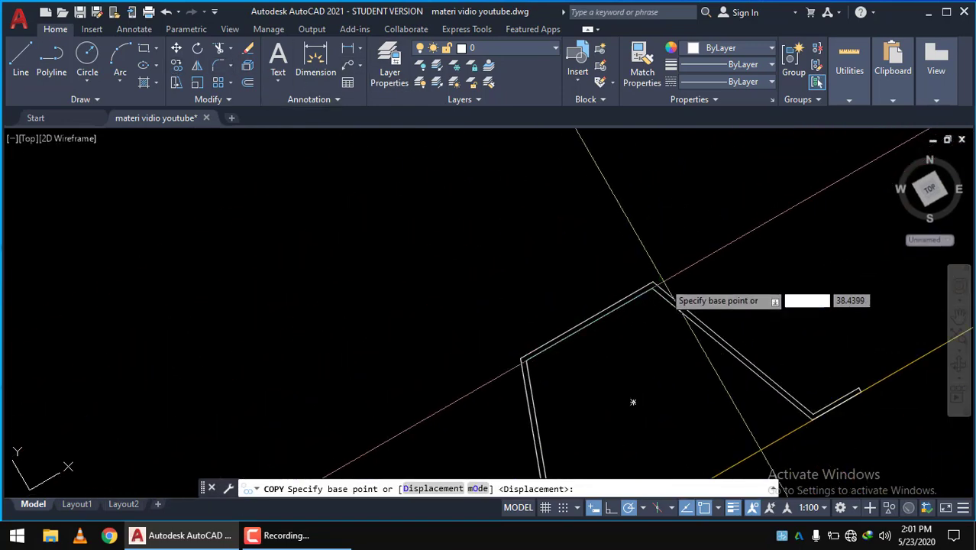
click(653, 283)
scroll(435, 255, down, 4)
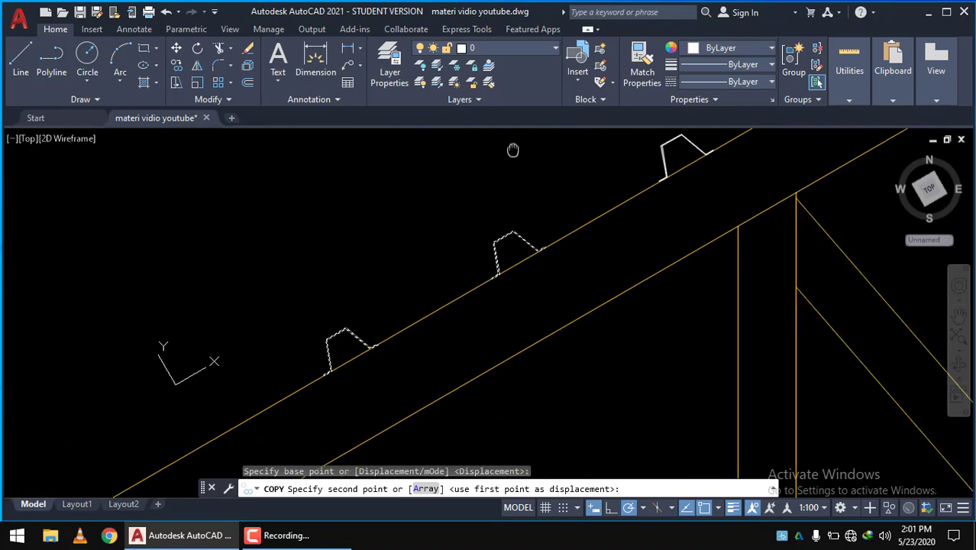
scroll(396, 260, up, 3)
scroll(451, 302, up, 3)
scroll(451, 294, up, 2)
scroll(435, 298, up, 2)
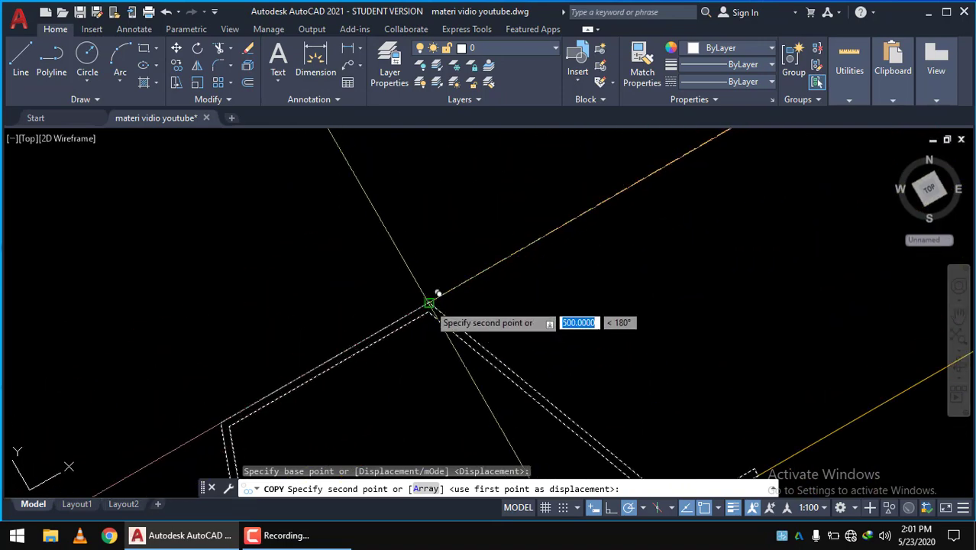
click(481, 215)
Place another pair of batten copies further down, reaching the eave.
scroll(475, 219, down, 3)
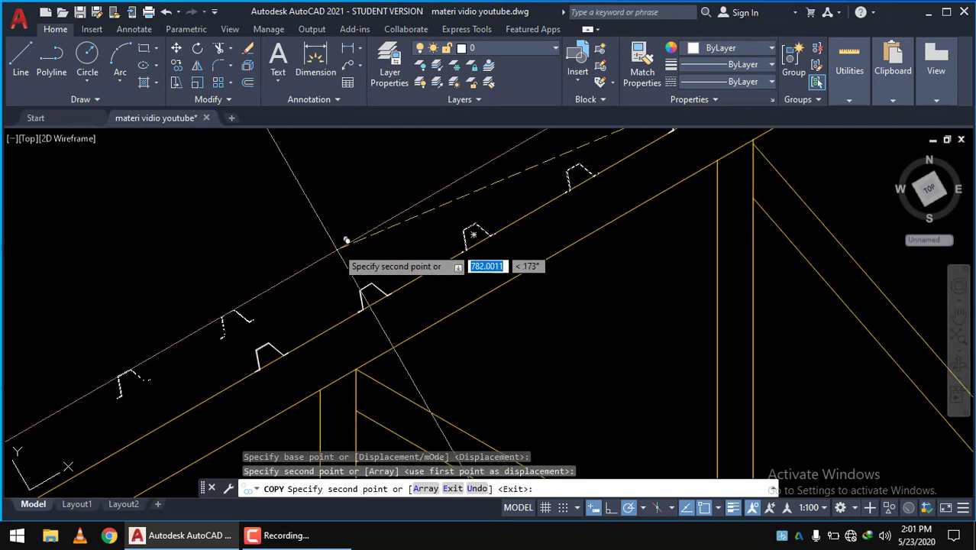
scroll(278, 328, up, 3)
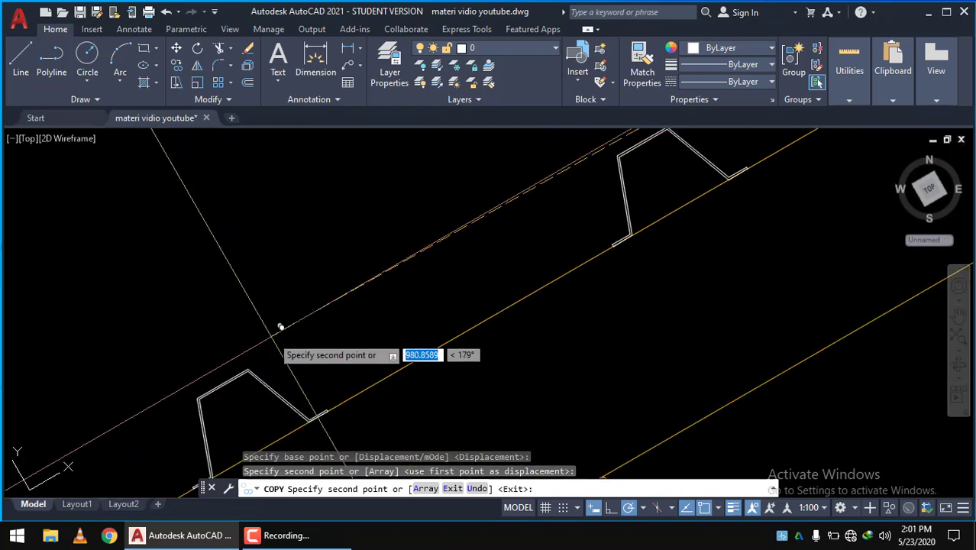
click(252, 371)
scroll(313, 359, down, 2)
scroll(447, 223, down, 2)
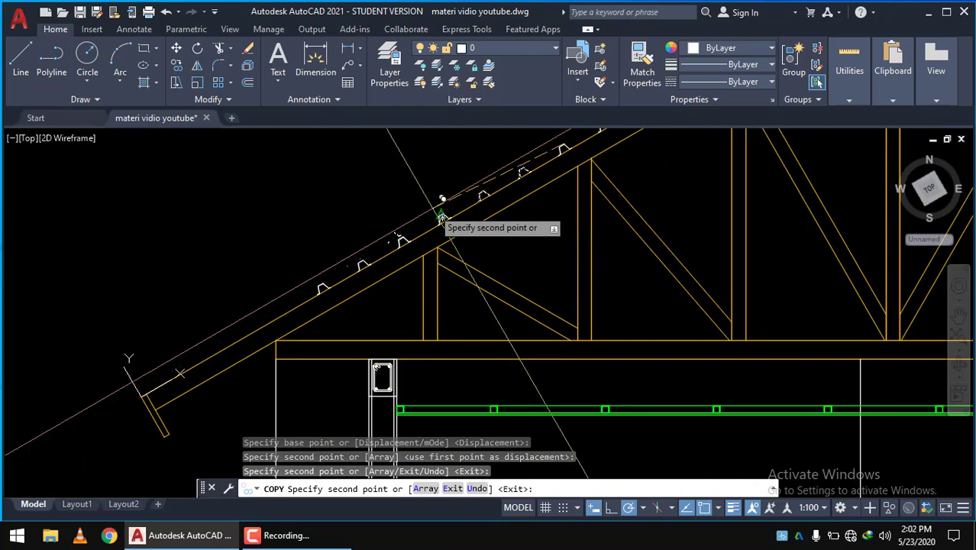
scroll(375, 244, up, 1)
scroll(410, 198, down, 3)
scroll(582, 213, up, 3)
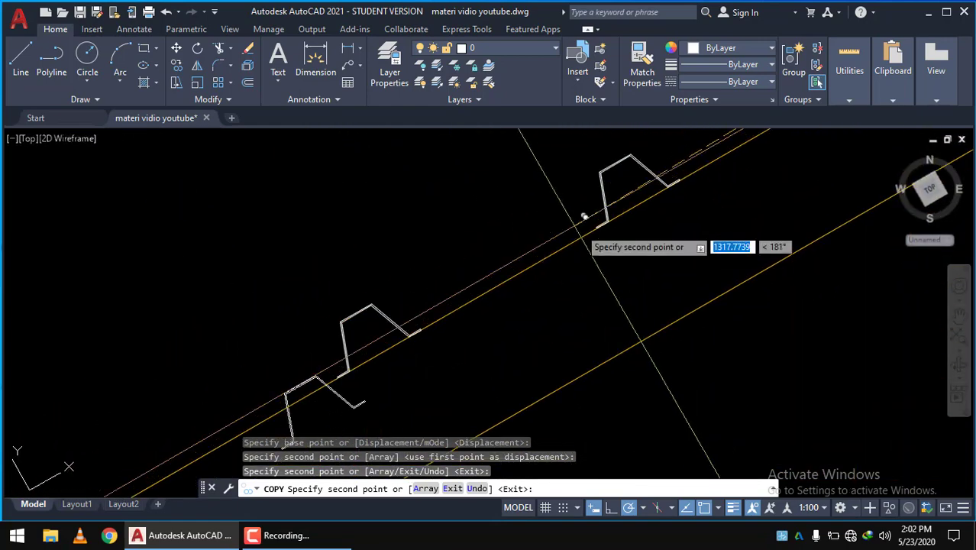
scroll(509, 161, up, 2)
scroll(483, 185, down, 3)
scroll(483, 186, up, 5)
scroll(511, 174, up, 4)
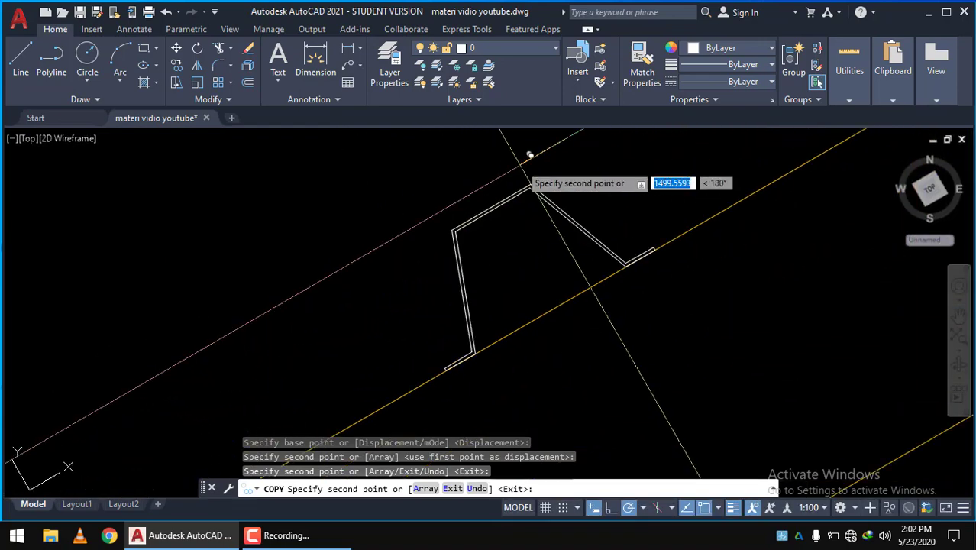
scroll(539, 175, up, 3)
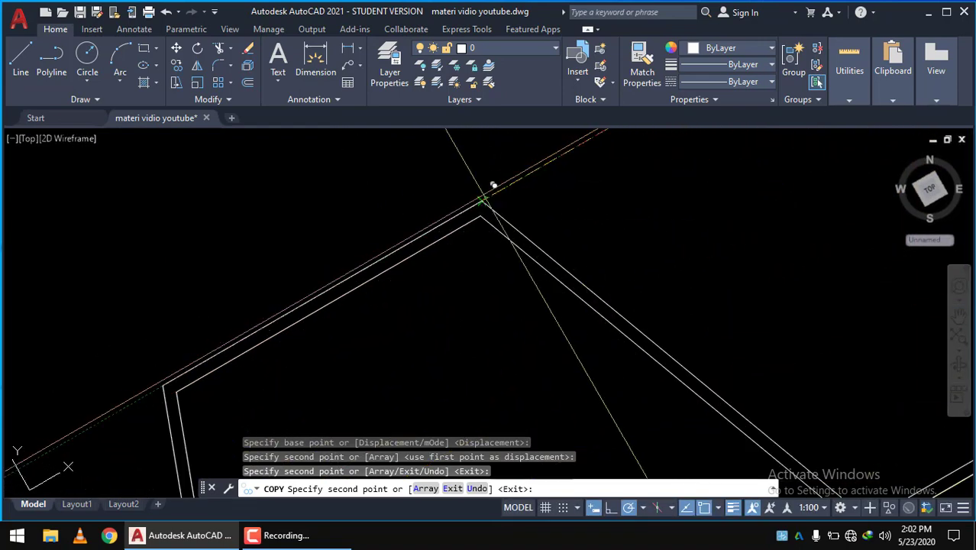
scroll(513, 176, down, 4)
scroll(435, 235, down, 3)
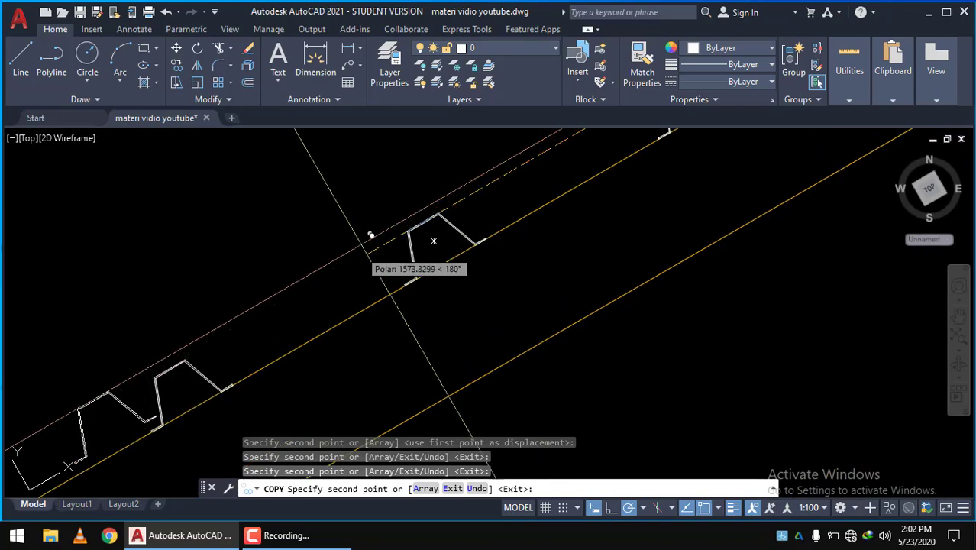
scroll(403, 200, down, 2)
scroll(282, 309, down, 2)
scroll(342, 267, up, 2)
scroll(289, 319, up, 2)
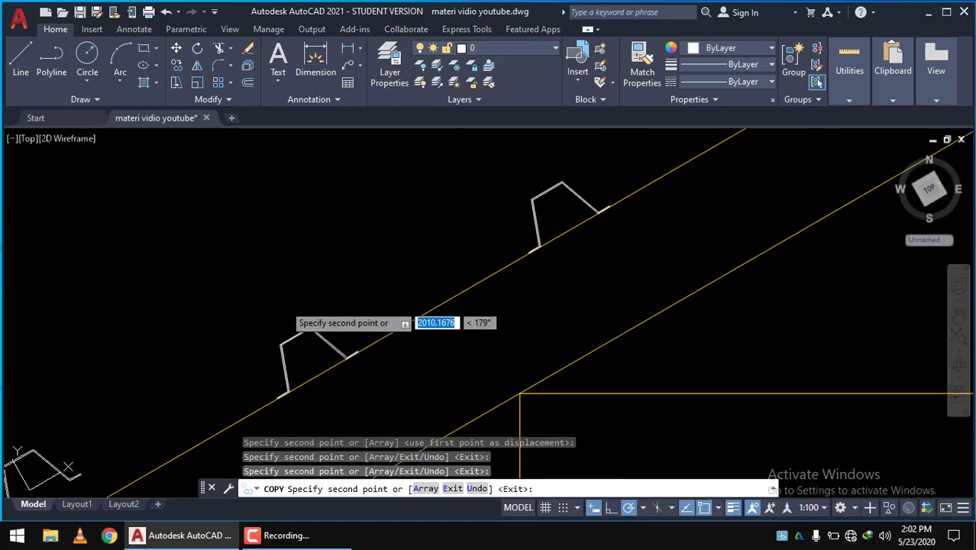
scroll(321, 316, up, 2)
scroll(332, 402, up, 2)
scroll(333, 392, up, 2)
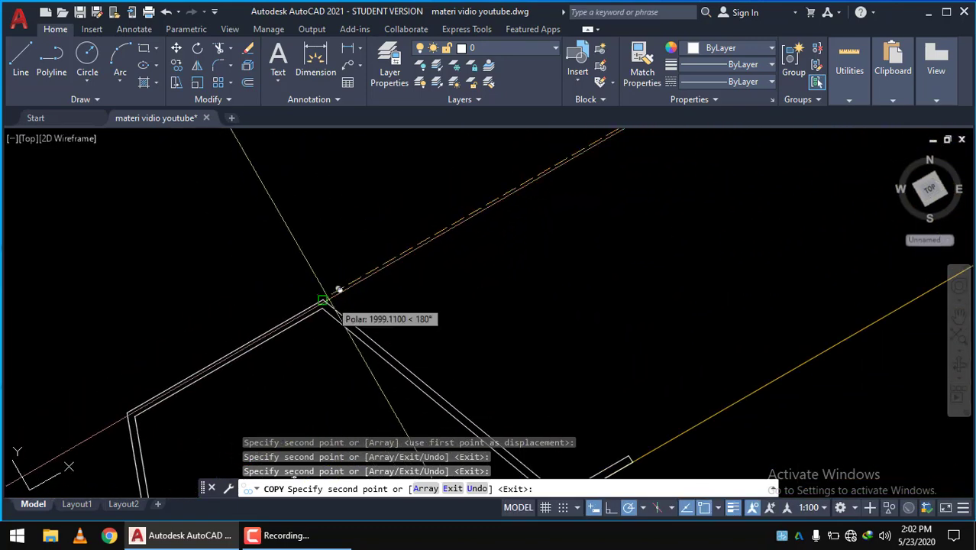
scroll(382, 252, down, 3)
scroll(329, 313, down, 2)
scroll(290, 313, down, 1)
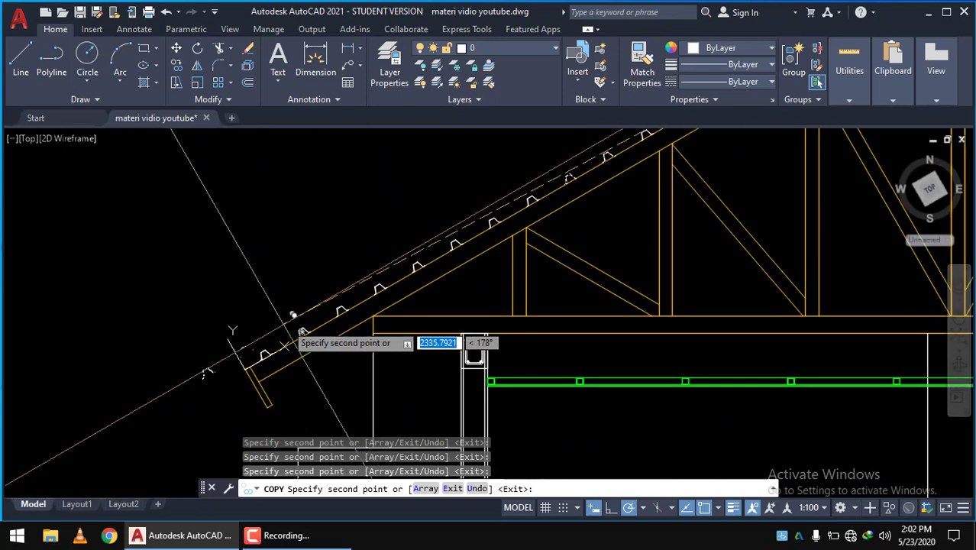
scroll(304, 323, up, 1)
key(Escape)
scroll(244, 355, up, 2)
scroll(291, 340, down, 2)
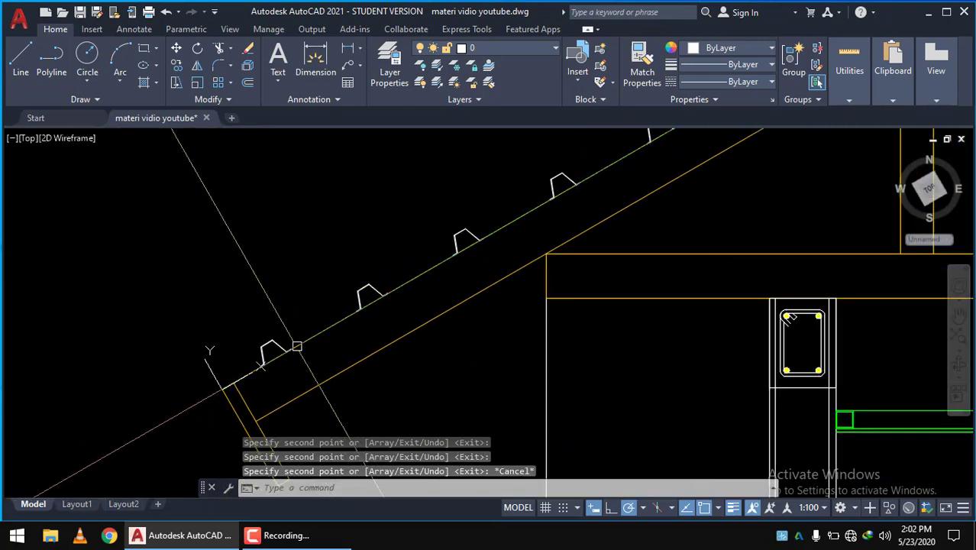
scroll(294, 344, down, 2)
scroll(473, 258, up, 1)
scroll(462, 195, up, 1)
scroll(461, 195, up, 1)
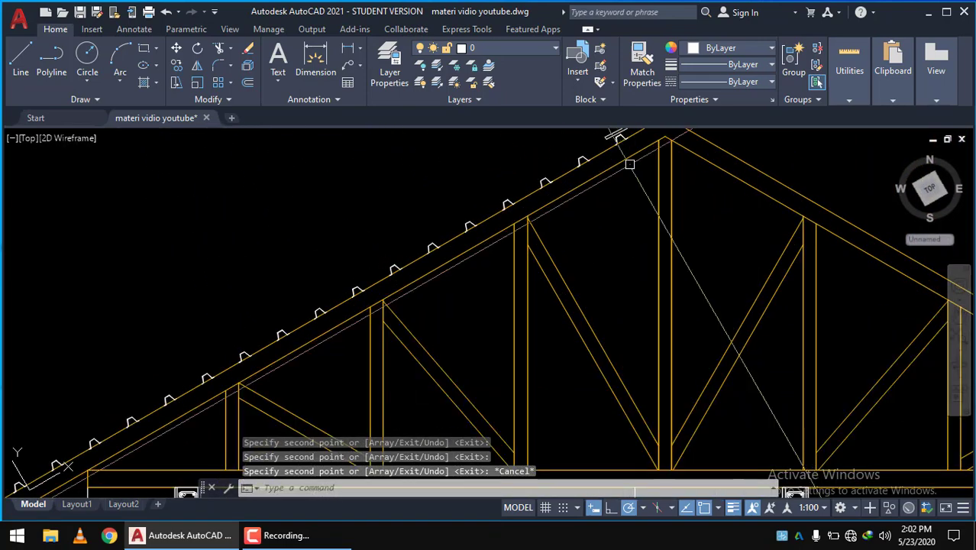
scroll(489, 244, up, 2)
scroll(488, 255, up, 3)
scroll(483, 267, up, 1)
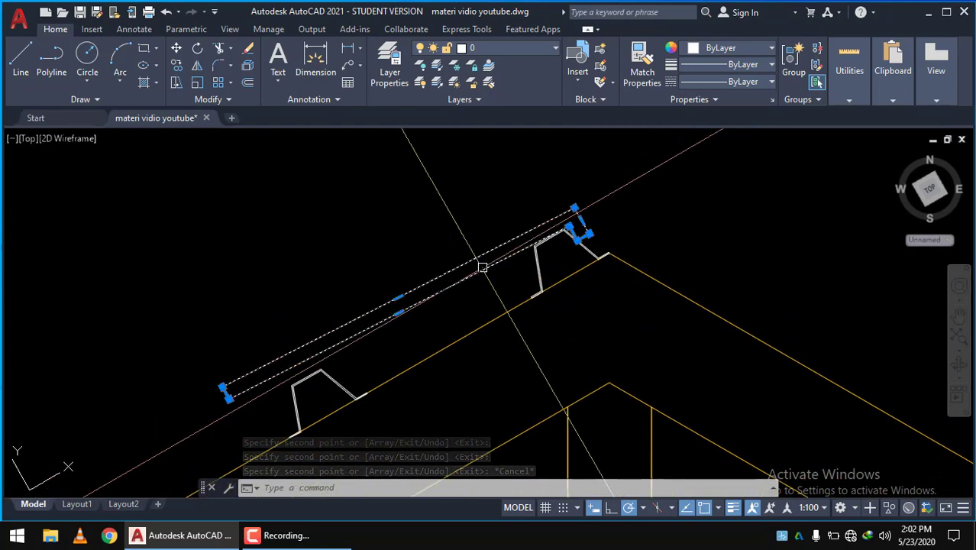
Array-copy the batten into 15 evenly spaced items up the left slope to the ridge.
click(176, 66)
scroll(710, 297, up, 2)
scroll(619, 270, up, 2)
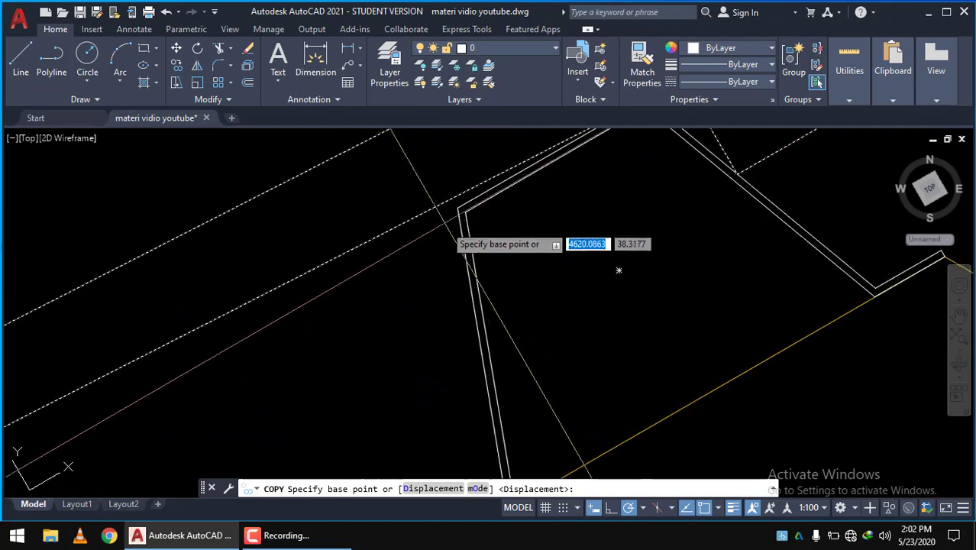
click(458, 209)
scroll(450, 218, down, 1)
scroll(393, 305, down, 2)
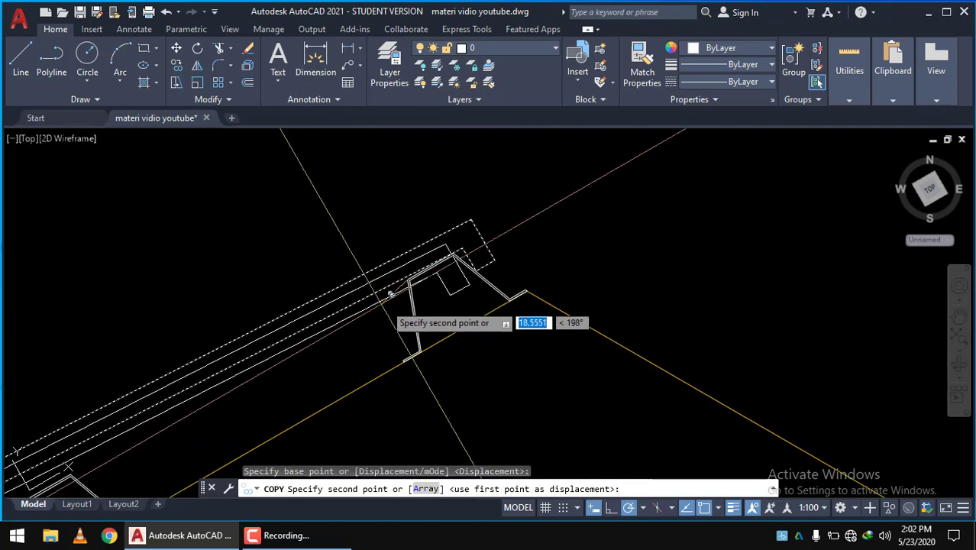
click(425, 490)
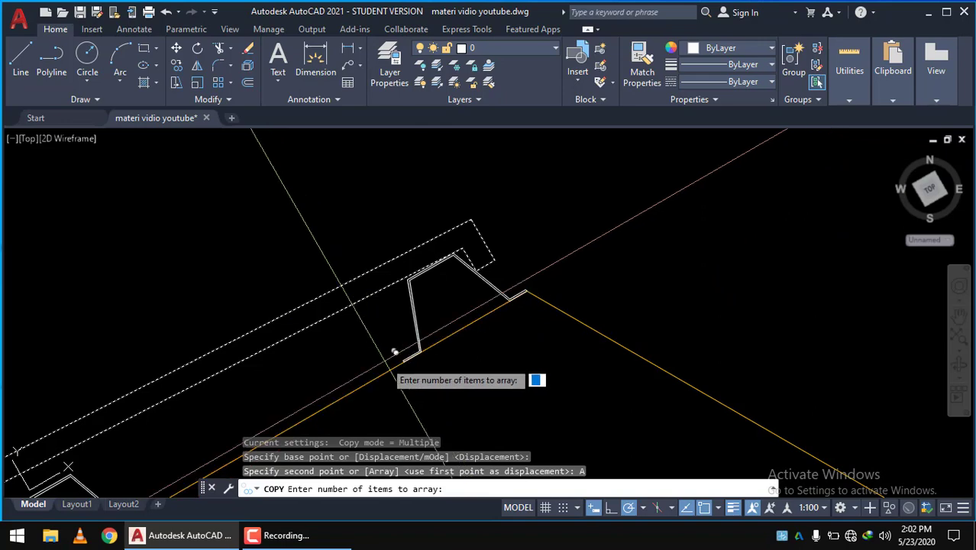
text(15)
key(Return)
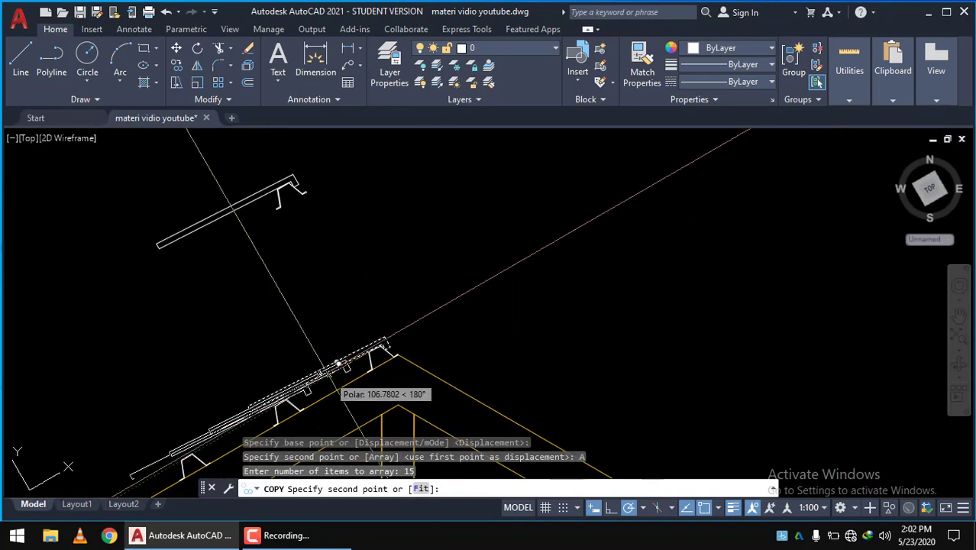
scroll(372, 309, up, 3)
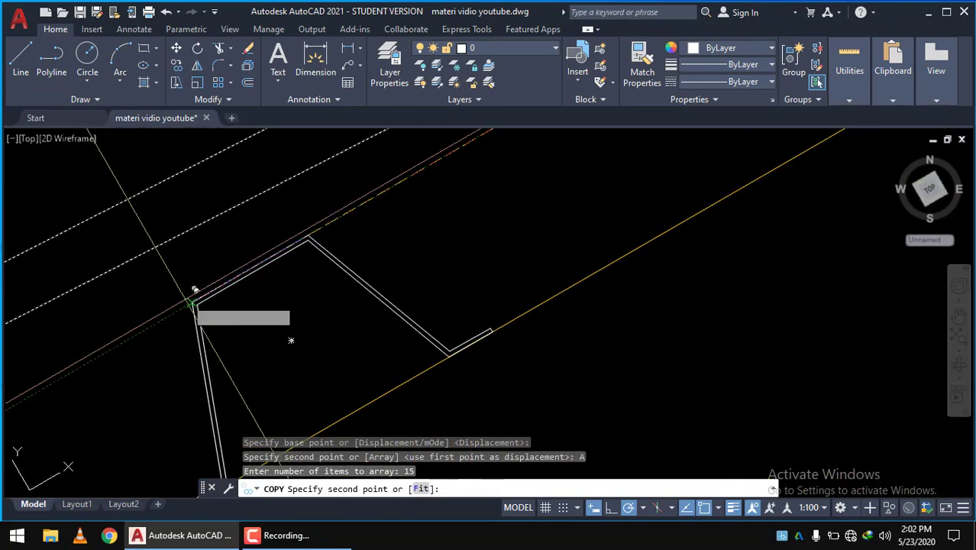
click(207, 298)
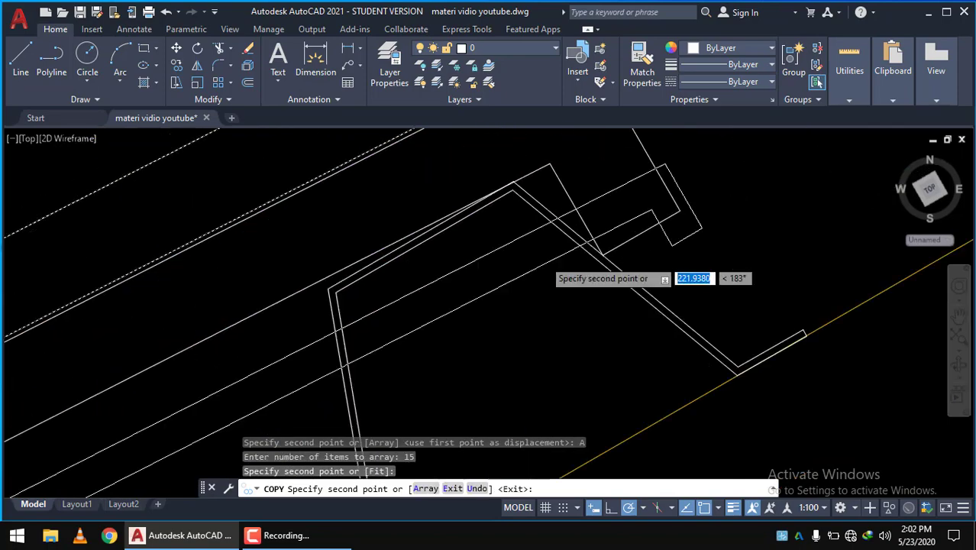
scroll(481, 200, down, 3)
scroll(412, 209, down, 3)
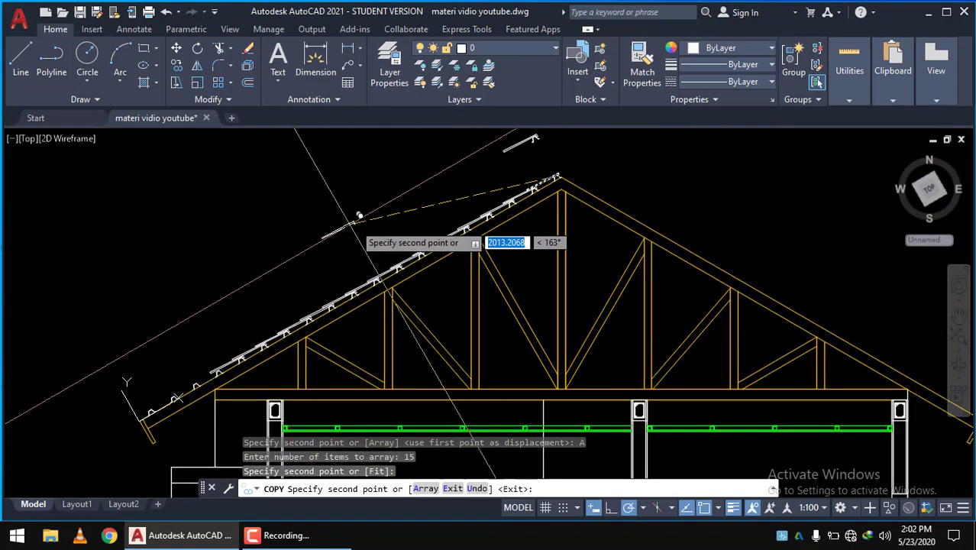
scroll(244, 358, up, 3)
scroll(260, 276, up, 2)
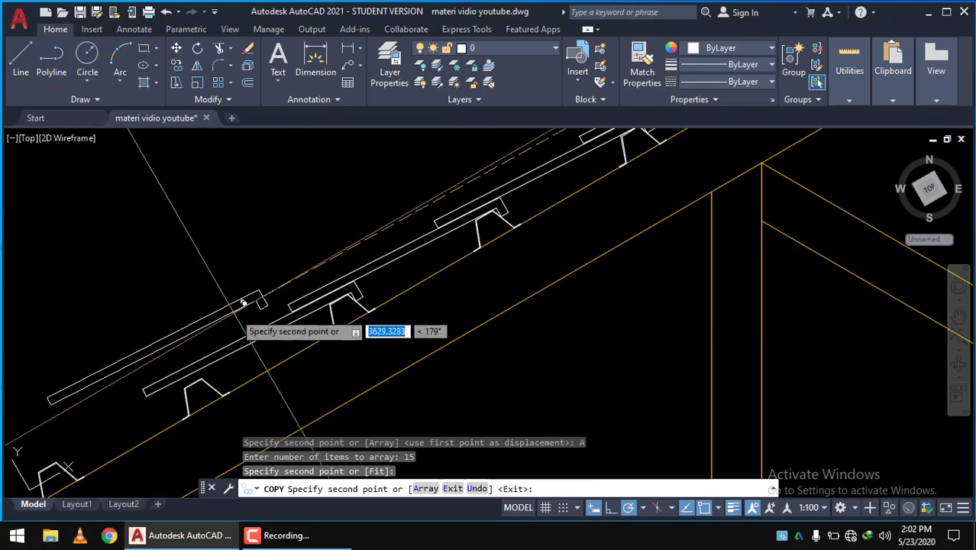
Pan and zoom along the slope to check the battens, then end the copy command.
middle_drag(250, 264, 213, 310)
scroll(294, 305, up, 2)
scroll(359, 229, up, 2)
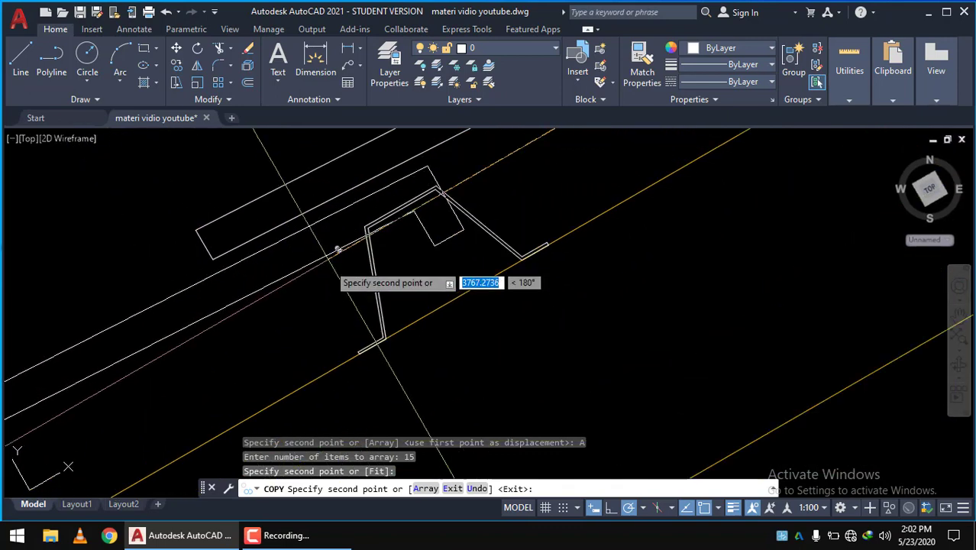
scroll(366, 227, up, 2)
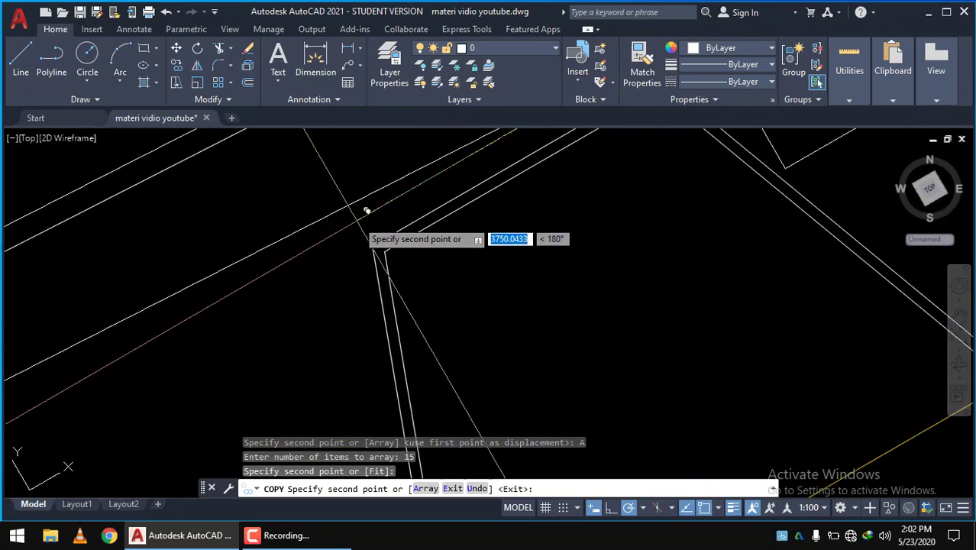
scroll(372, 244, down, 3)
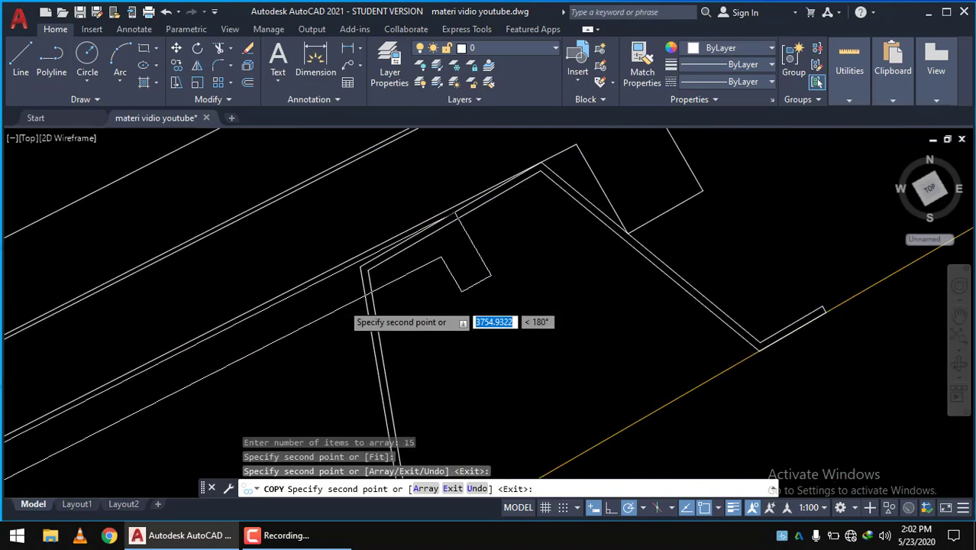
scroll(264, 284, down, 2)
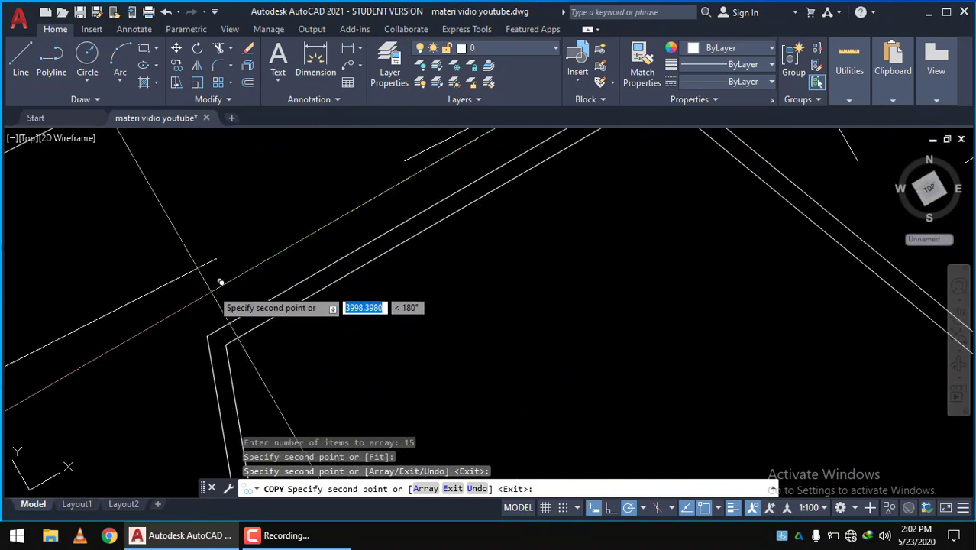
scroll(664, 313, down, 3)
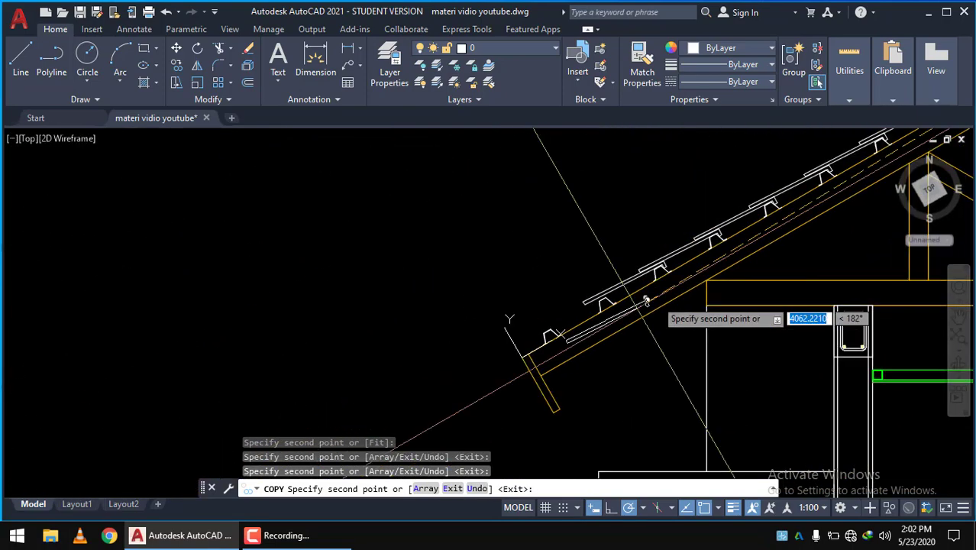
scroll(436, 247, up, 2)
scroll(482, 377, up, 1)
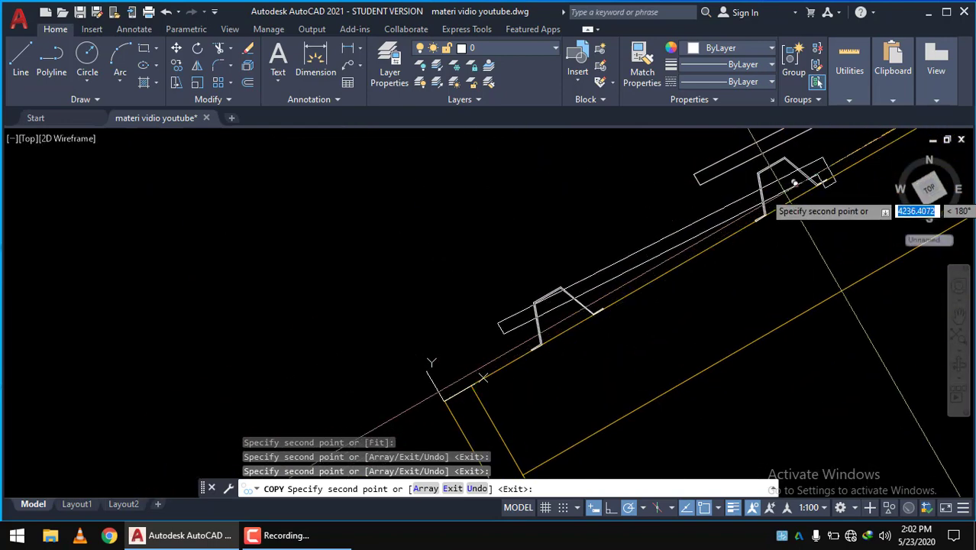
scroll(688, 218, up, 2)
scroll(637, 202, up, 2)
scroll(636, 188, up, 2)
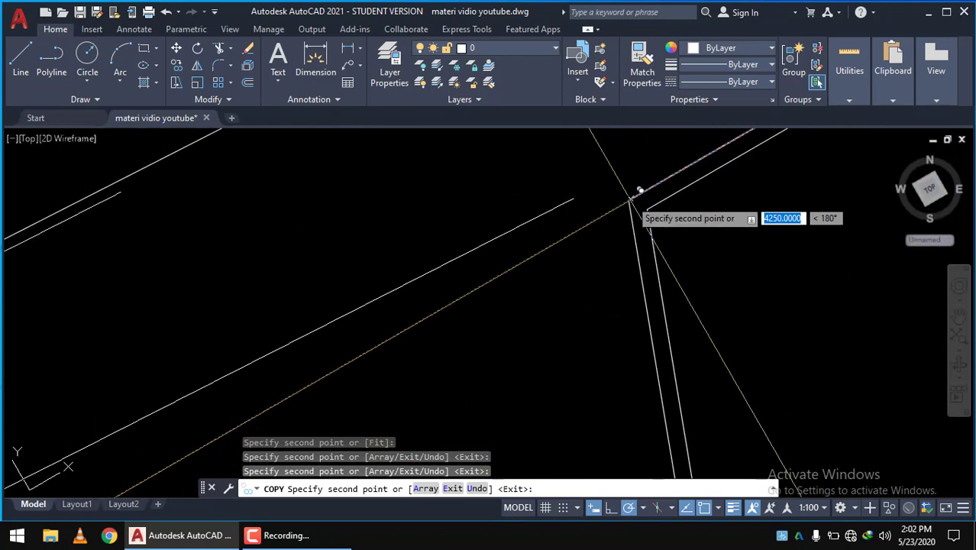
scroll(637, 183, up, 1)
scroll(634, 191, down, 3)
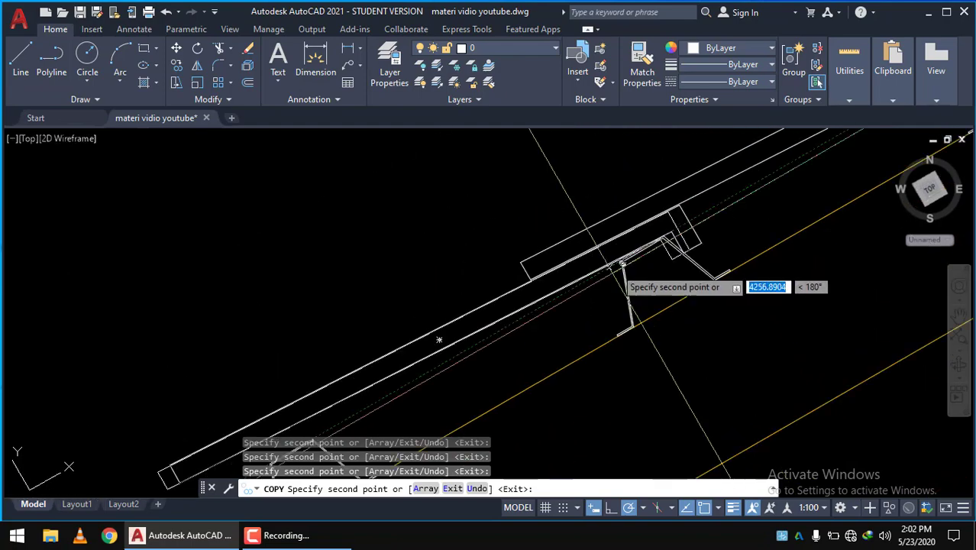
scroll(577, 163, up, 2)
scroll(595, 157, up, 1)
scroll(368, 267, up, 1)
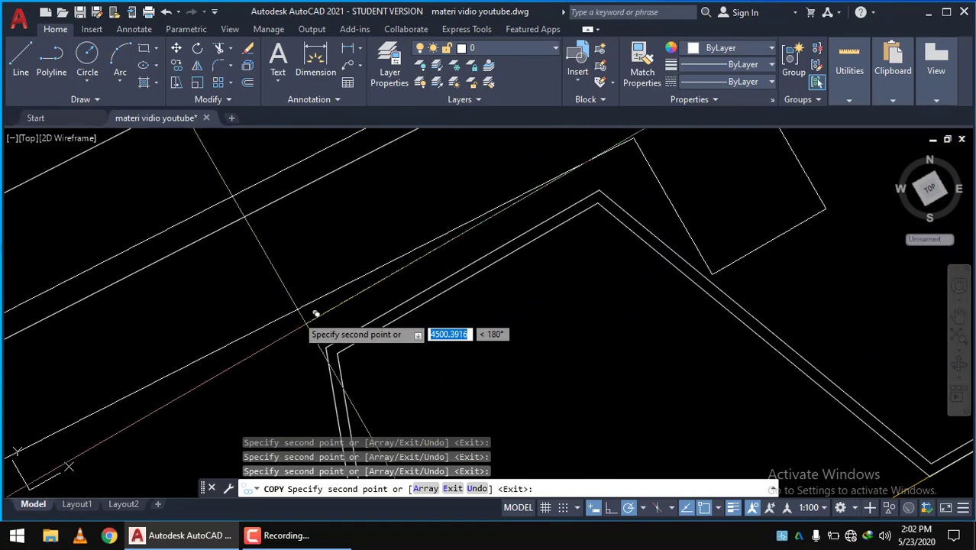
middle_drag(338, 336, 513, 282)
scroll(594, 226, down, 2)
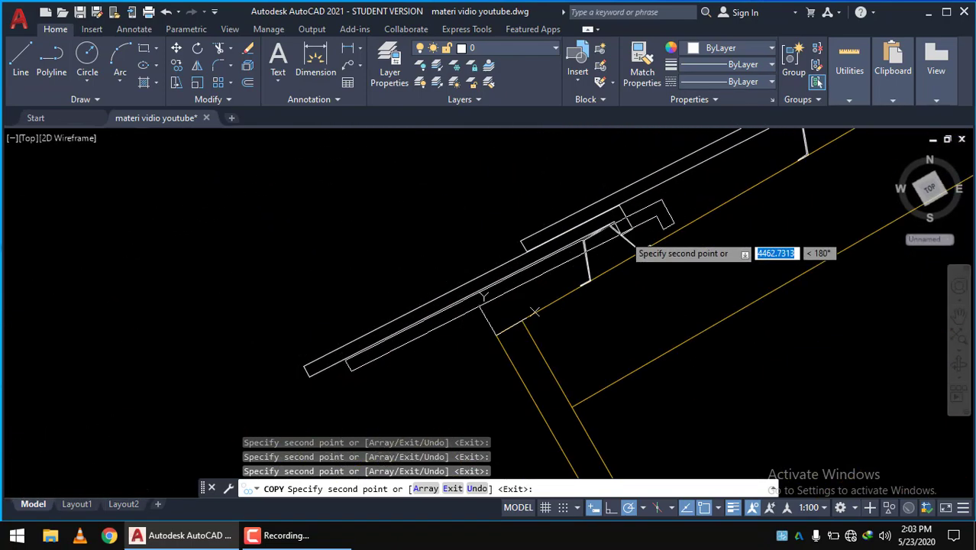
scroll(706, 358, up, 1)
scroll(682, 391, up, 1)
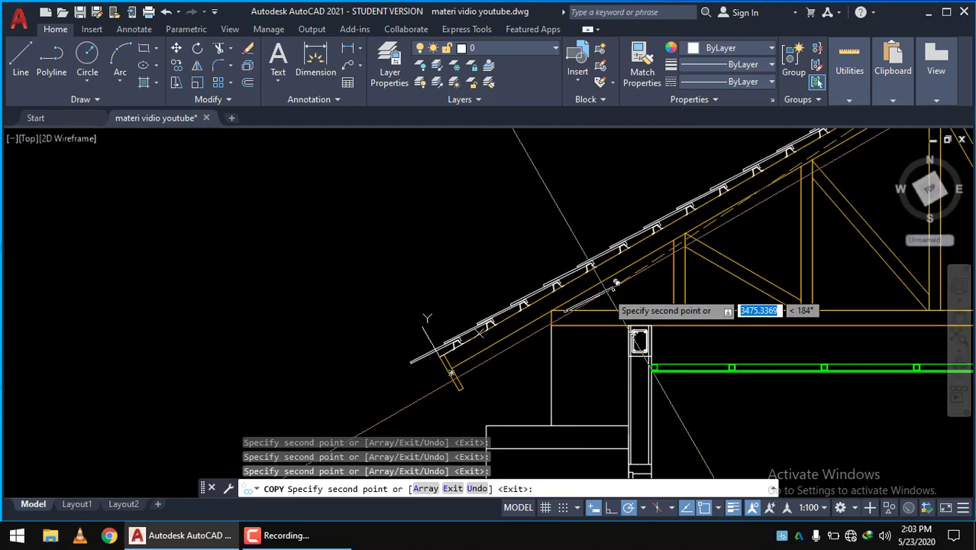
middle_drag(718, 306, 497, 336)
key(Escape)
Window-select the upper left-slope battens and sheeting near the ridge.
scroll(536, 264, down, 1)
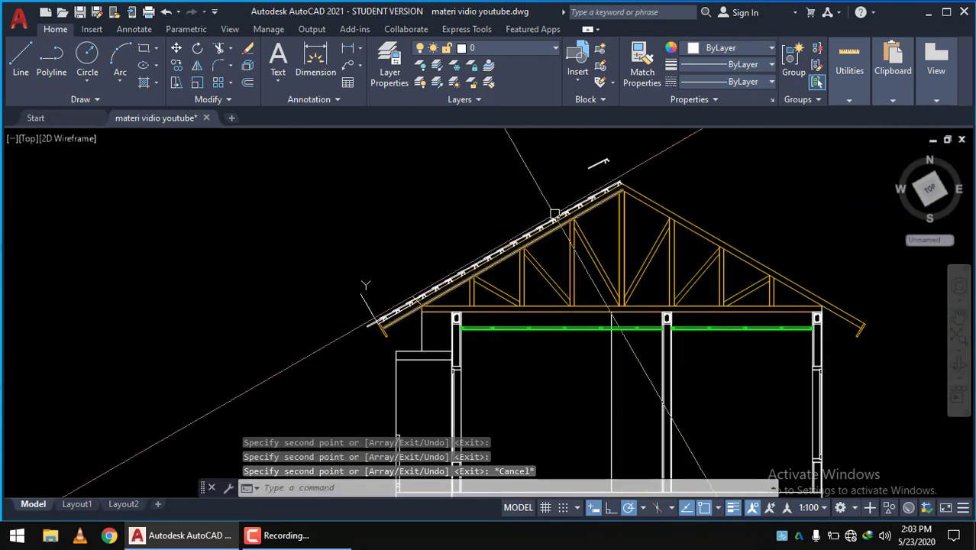
scroll(572, 229, up, 2)
middle_drag(596, 198, 607, 273)
scroll(607, 273, up, 2)
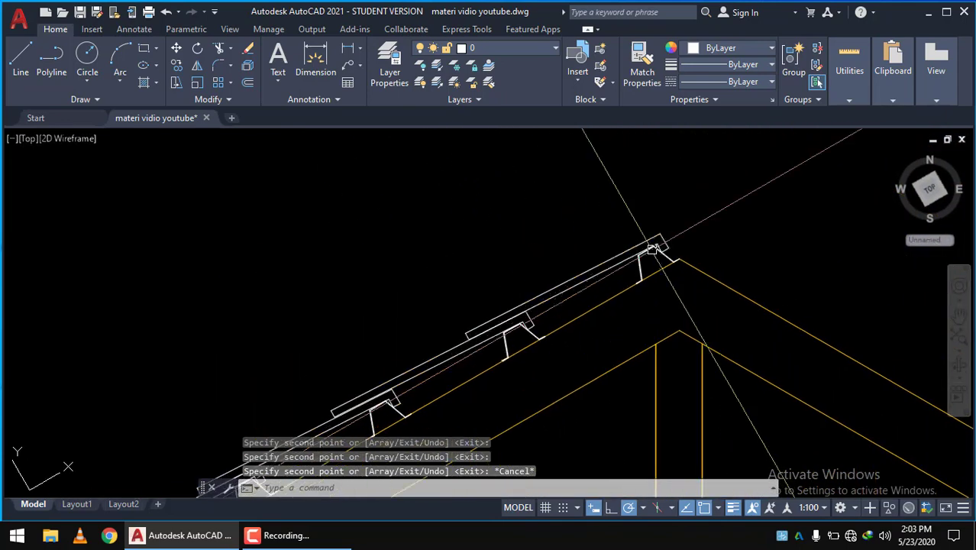
scroll(643, 276, up, 2)
click(653, 278)
click(397, 233)
scroll(478, 240, down, 2)
scroll(478, 240, down, 2)
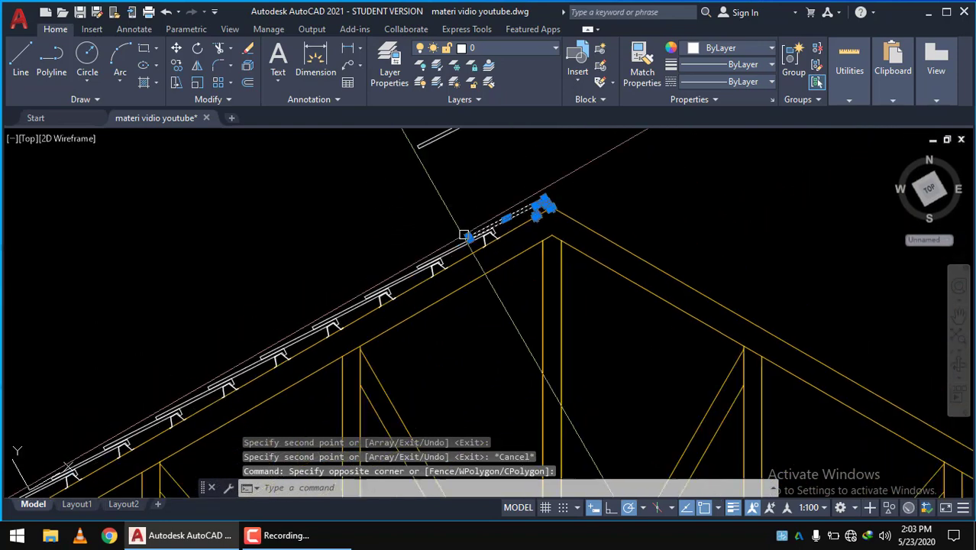
click(191, 169)
click(493, 268)
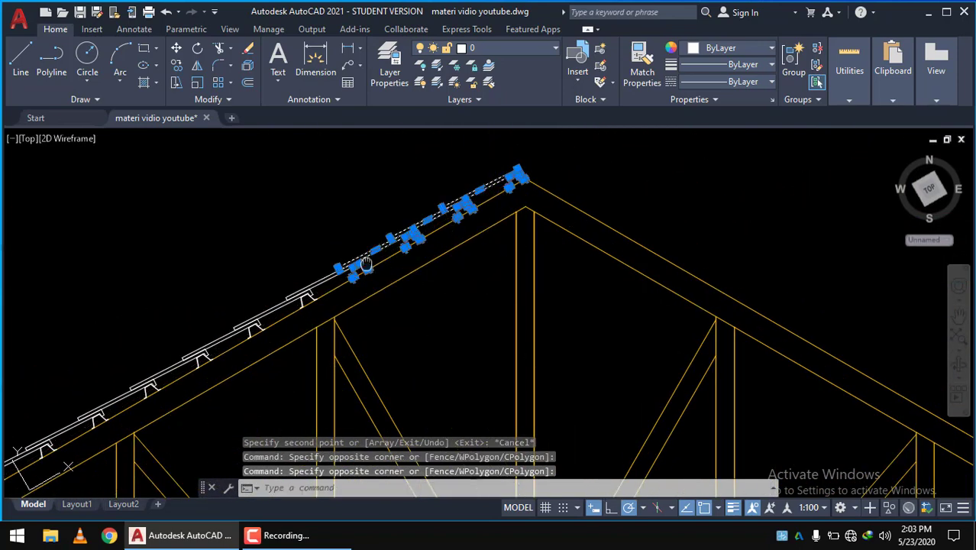
scroll(493, 268, up, 3)
click(457, 246)
click(493, 200)
scroll(493, 200, down, 3)
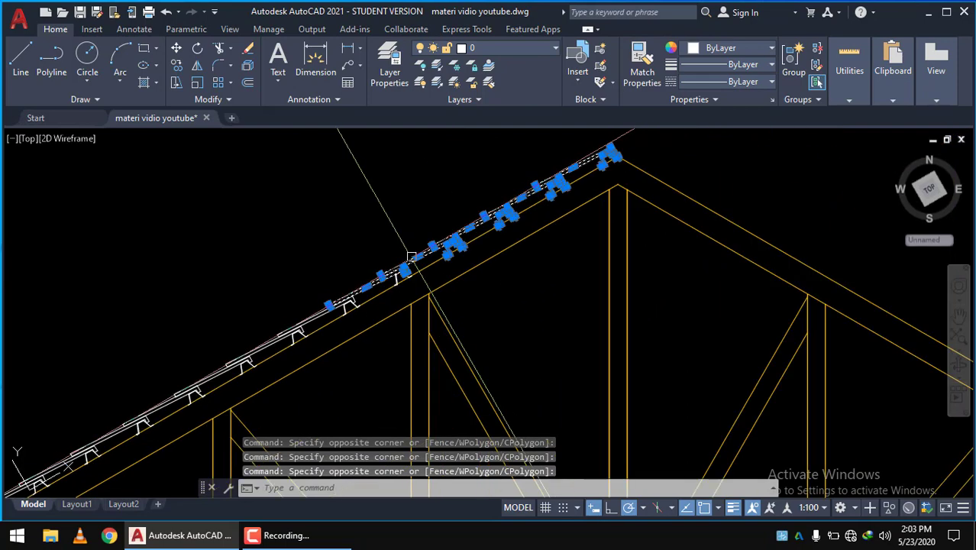
scroll(418, 191, up, 2)
click(555, 316)
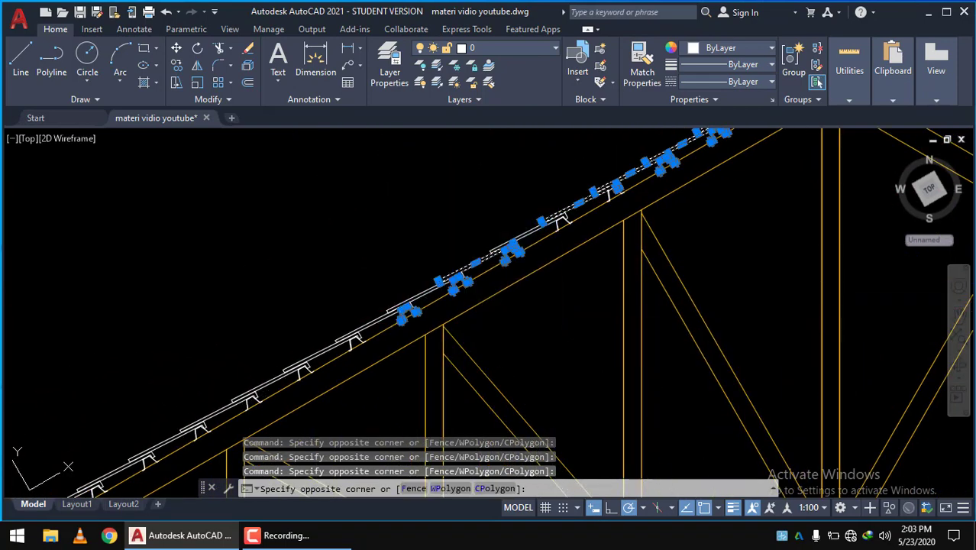
click(456, 165)
click(698, 250)
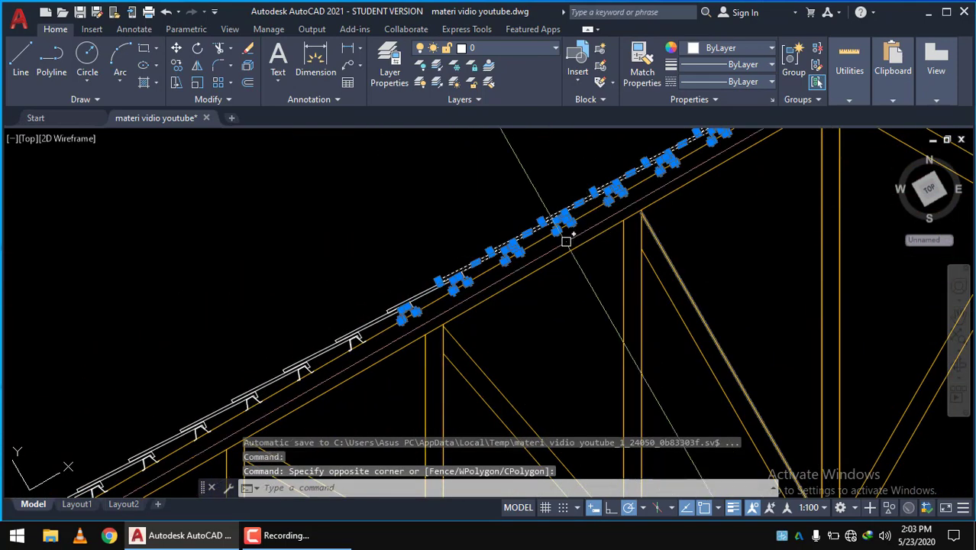
Extend the selection down to the eave battens (37 objects total) and zoom to the ridge.
middle_drag(520, 192, 402, 234)
click(316, 207)
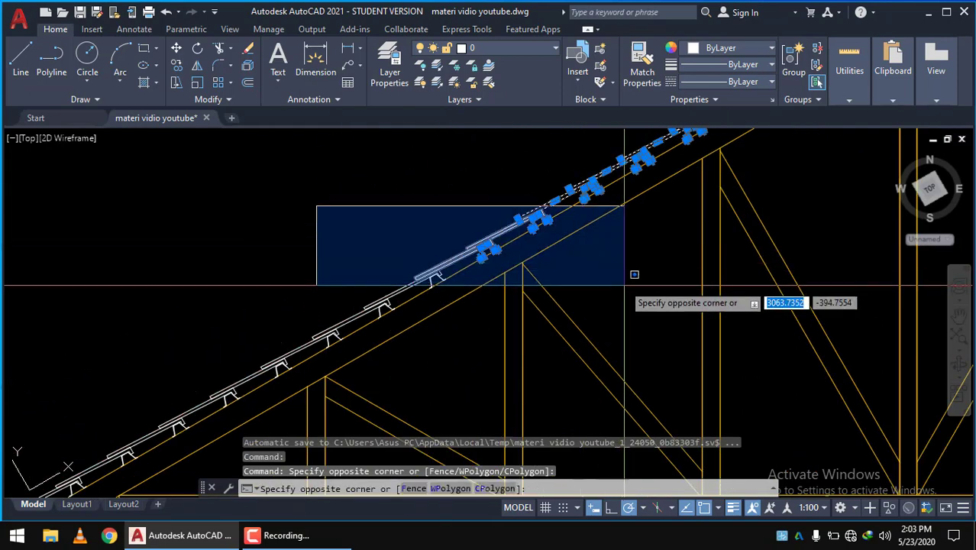
click(697, 280)
scroll(492, 275, down, 3)
scroll(307, 211, up, 2)
click(190, 153)
click(490, 301)
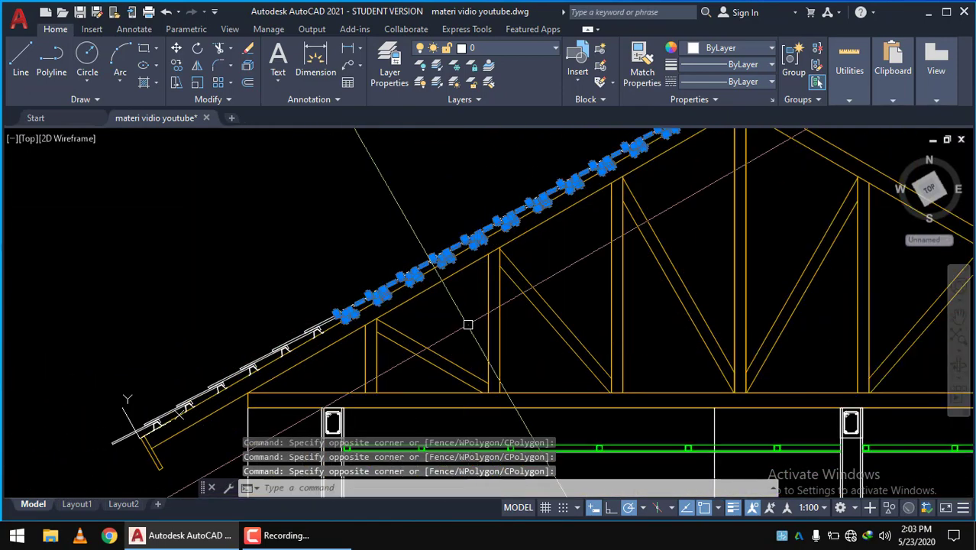
middle_drag(464, 322, 546, 259)
click(122, 208)
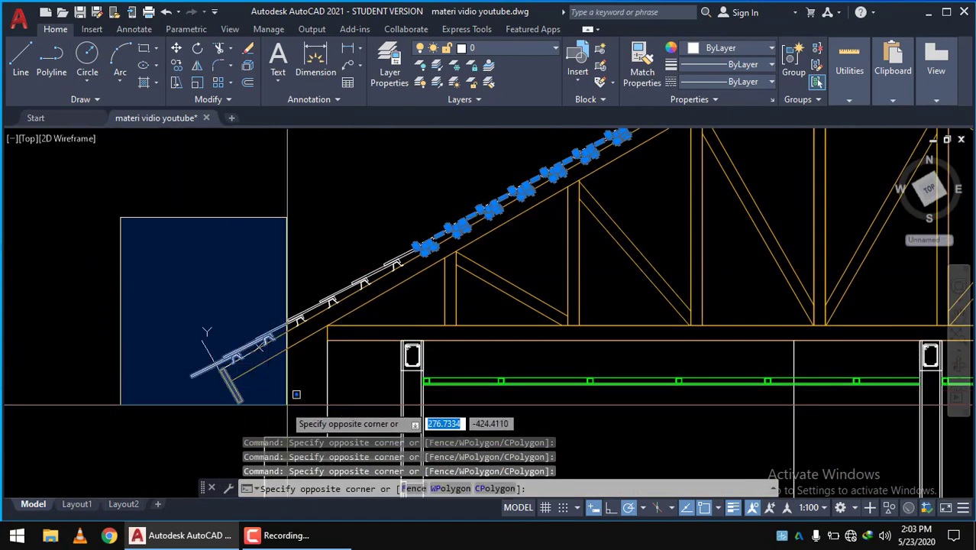
click(284, 397)
scroll(268, 320, up, 2)
click(209, 227)
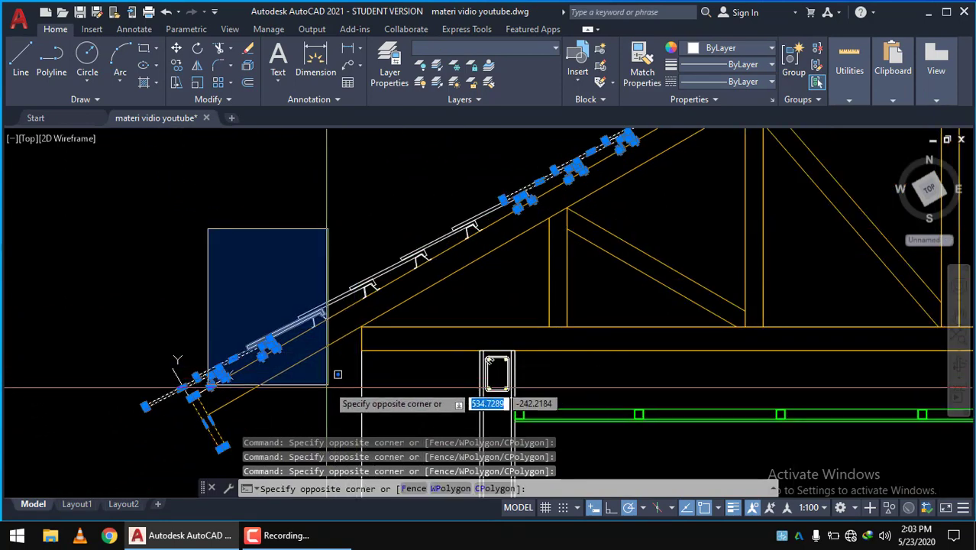
click(327, 393)
click(245, 187)
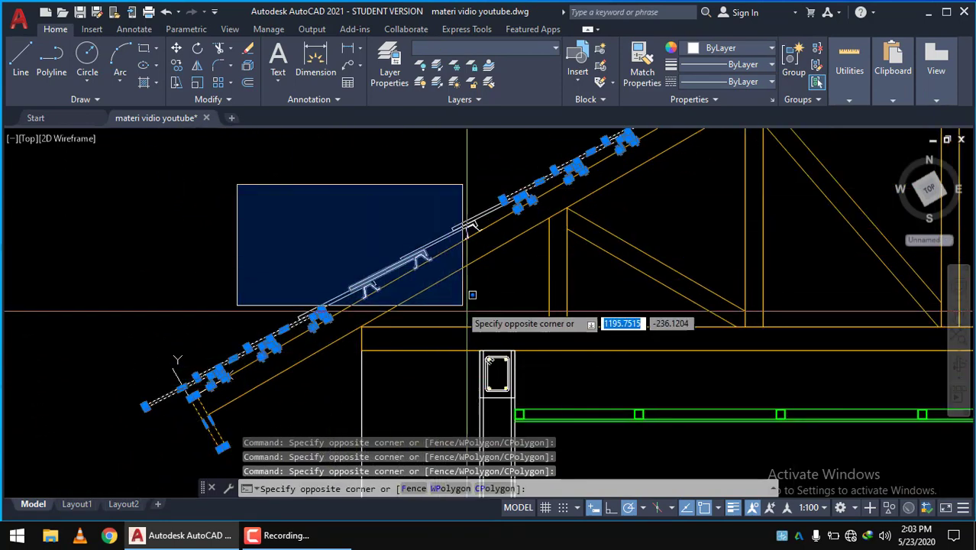
click(475, 315)
scroll(458, 290, up, 2)
click(299, 207)
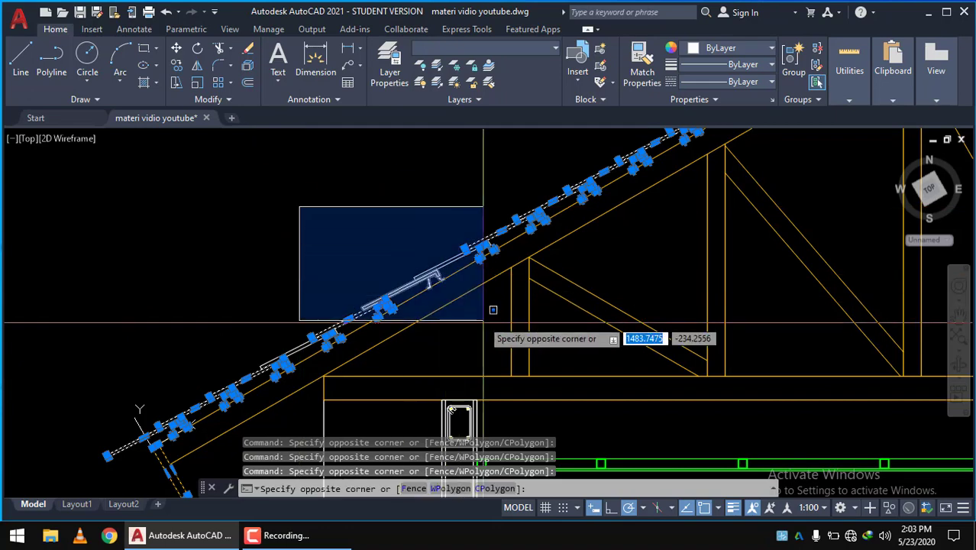
click(458, 328)
scroll(407, 327, down, 2)
scroll(314, 350, up, 2)
scroll(328, 299, up, 2)
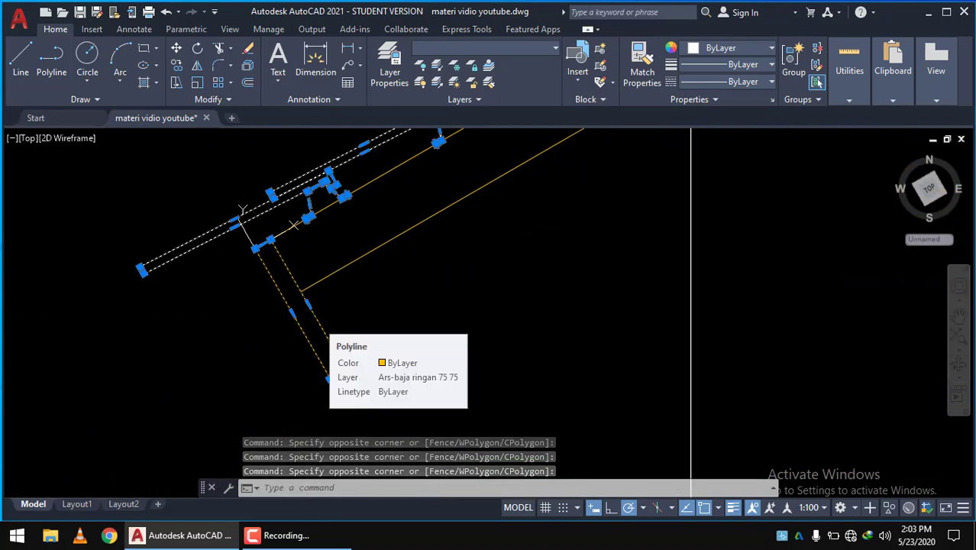
scroll(340, 311, down, 2)
scroll(385, 313, down, 2)
scroll(611, 170, up, 2)
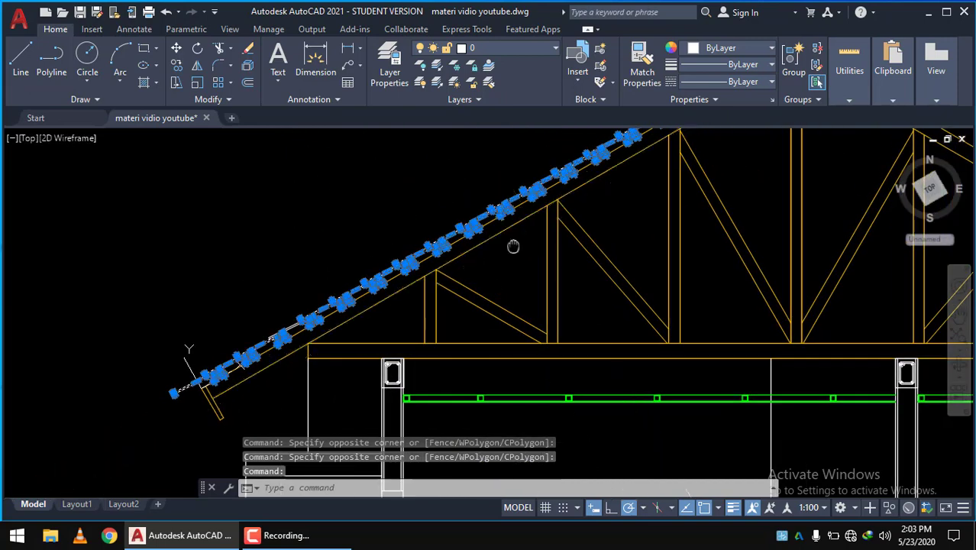
scroll(610, 179, up, 1)
scroll(624, 184, up, 1)
scroll(578, 220, up, 1)
scroll(596, 233, up, 2)
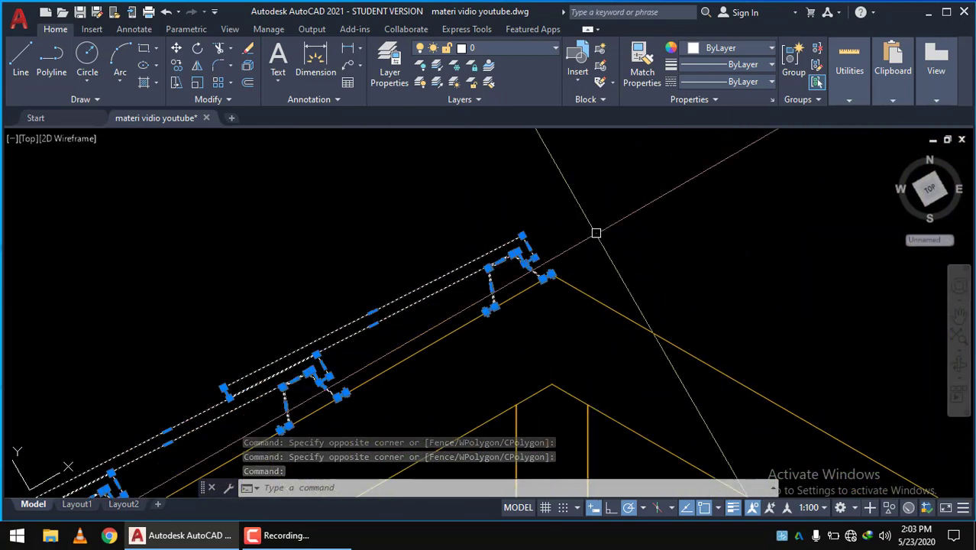
Start MIRROR with MI and set the first mirror-line point at the ridge apex.
text(mi)
key(Return)
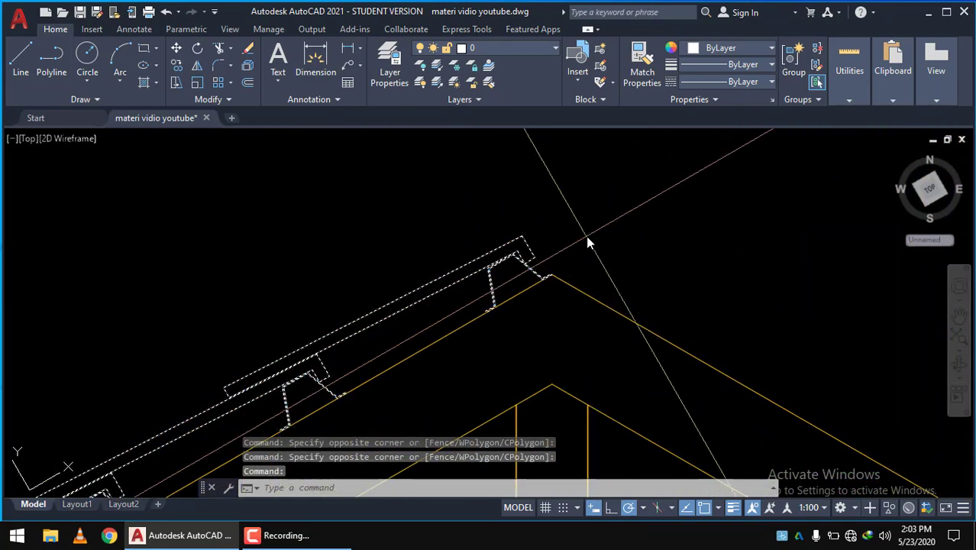
scroll(580, 252, up, 1)
scroll(550, 279, up, 1)
scroll(519, 301, up, 1)
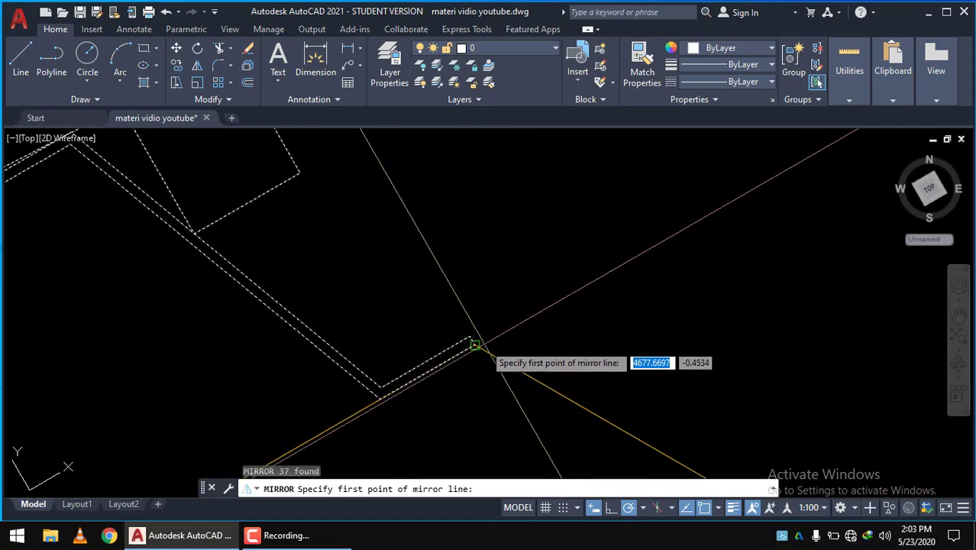
click(472, 344)
scroll(474, 305, down, 3)
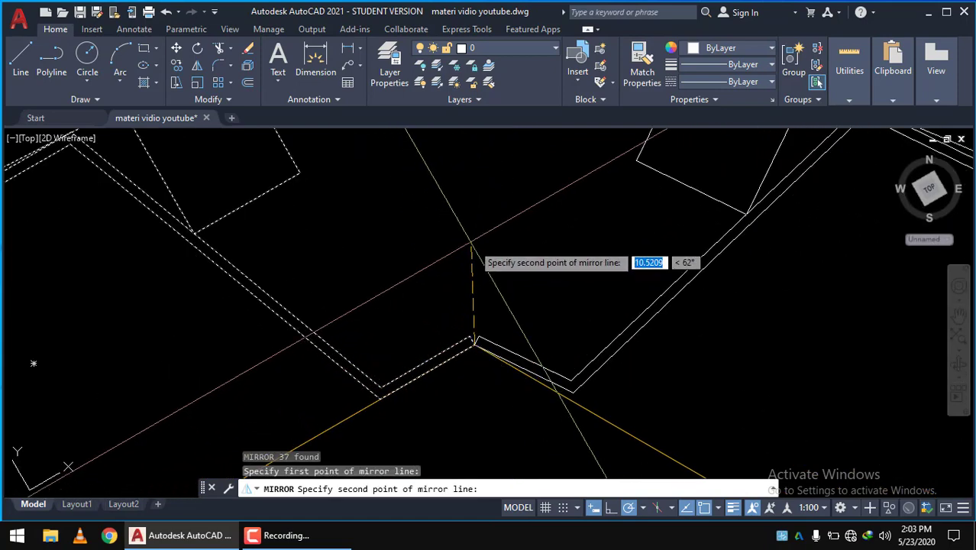
scroll(471, 226, down, 2)
scroll(481, 222, down, 2)
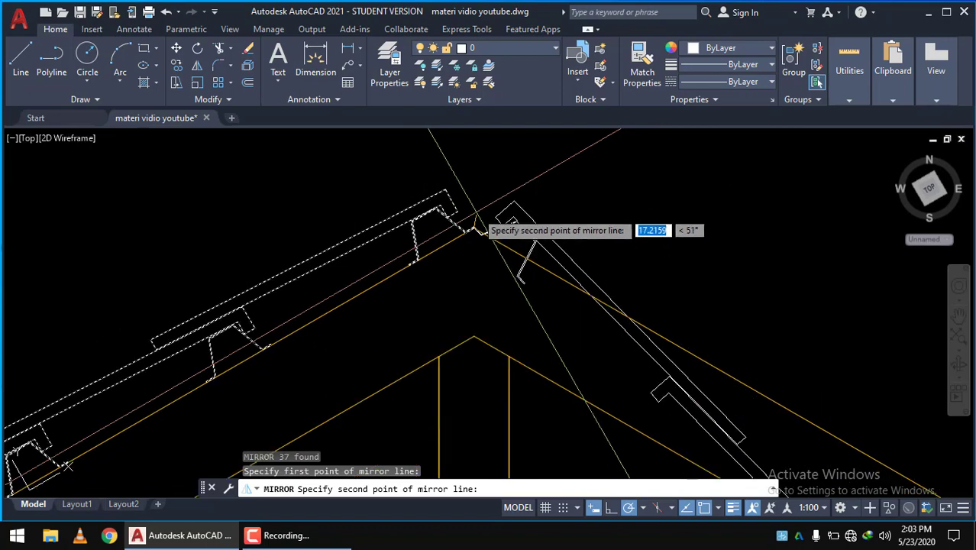
scroll(458, 229, down, 1)
scroll(476, 322, down, 1)
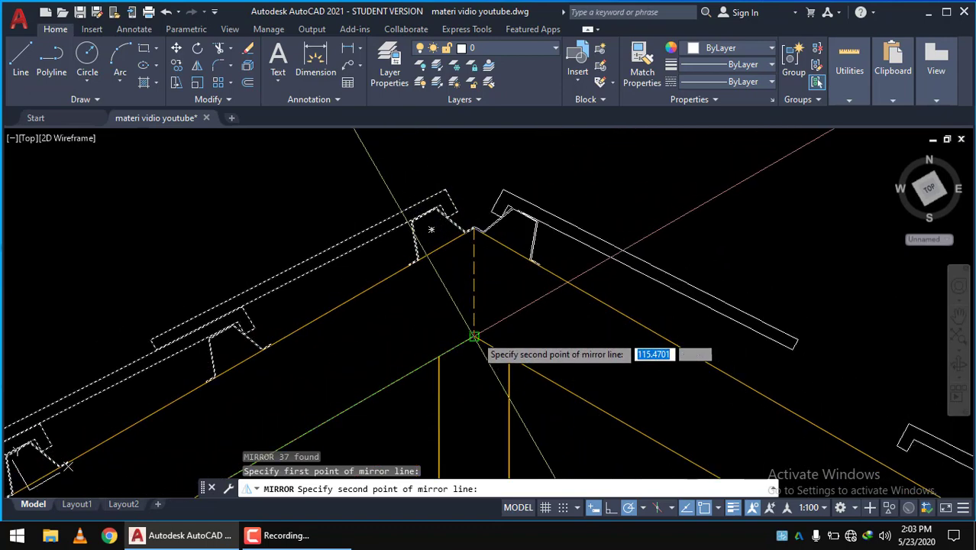
scroll(471, 328, up, 1)
scroll(470, 324, up, 2)
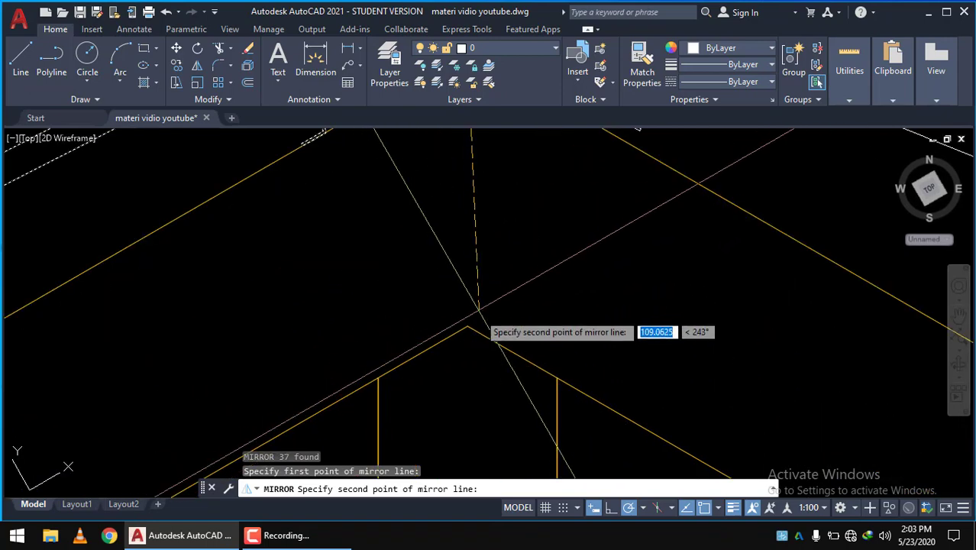
scroll(467, 326, up, 2)
Finish the vertical mirror line below the apex, keeping the original left-slope battens.
click(467, 326)
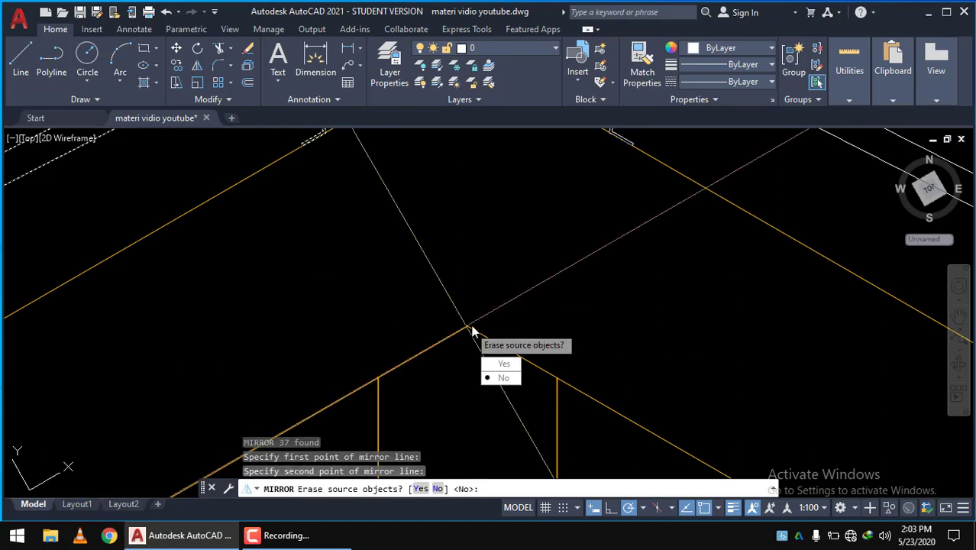
click(507, 378)
scroll(489, 359, down, 2)
scroll(474, 305, down, 2)
scroll(580, 198, down, 2)
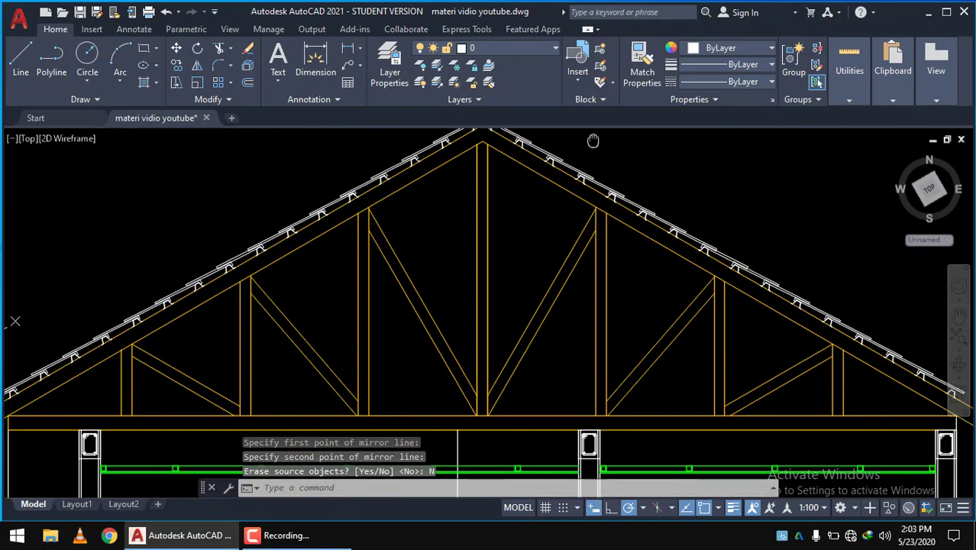
scroll(610, 176, down, 3)
scroll(646, 184, up, 5)
scroll(601, 268, down, 2)
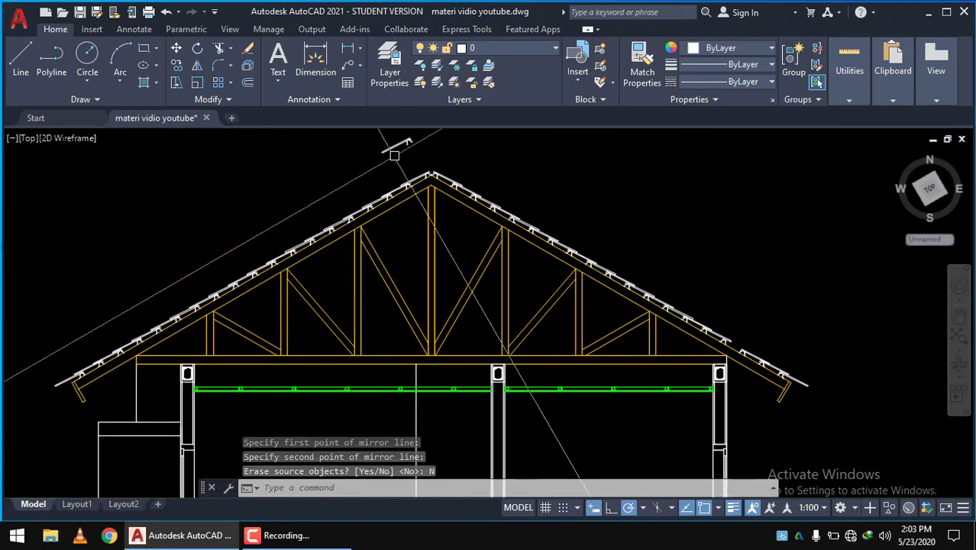
scroll(394, 155, up, 2)
click(464, 226)
Erase the stray piece above the ridge with E and zoom in to inspect the apex.
click(317, 218)
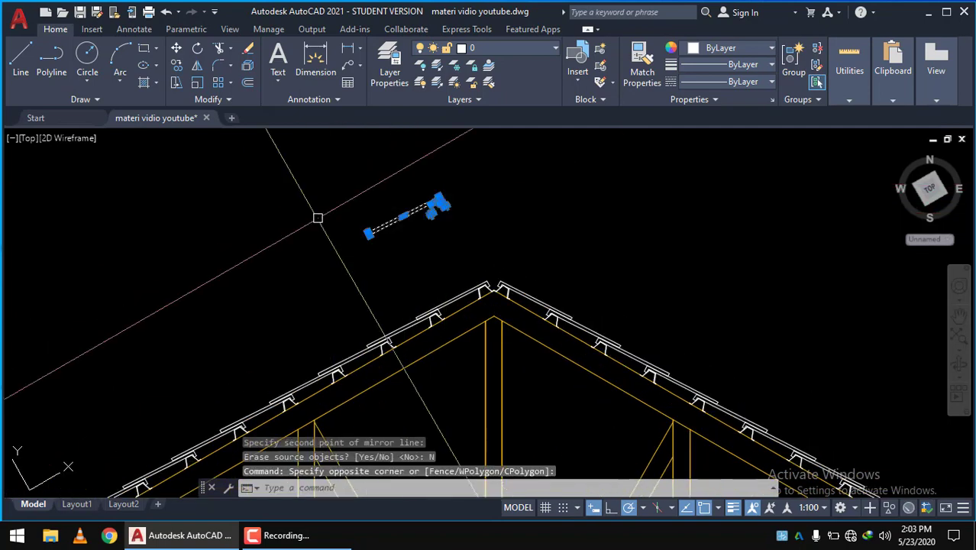
text(e)
key(Return)
scroll(320, 218, down, 2)
scroll(229, 320, up, 3)
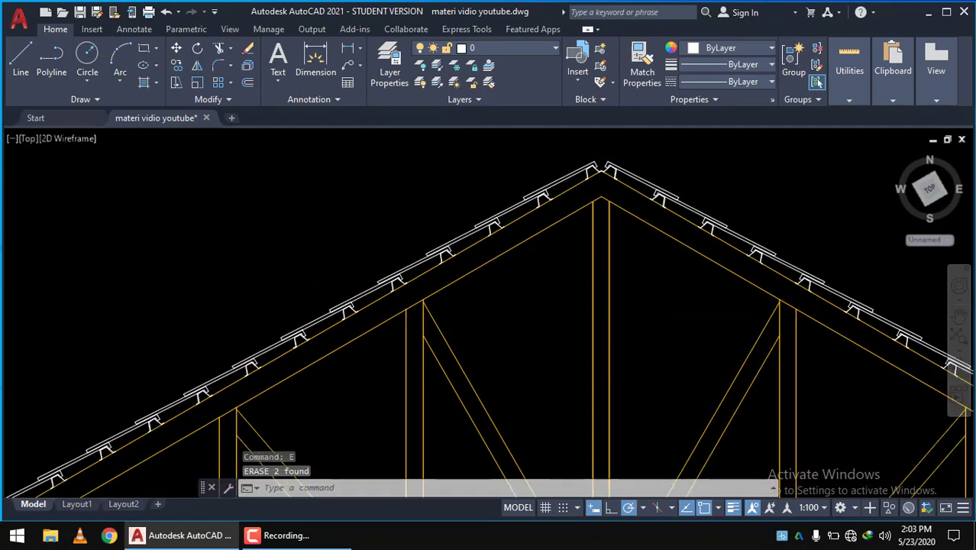
scroll(484, 212, up, 2)
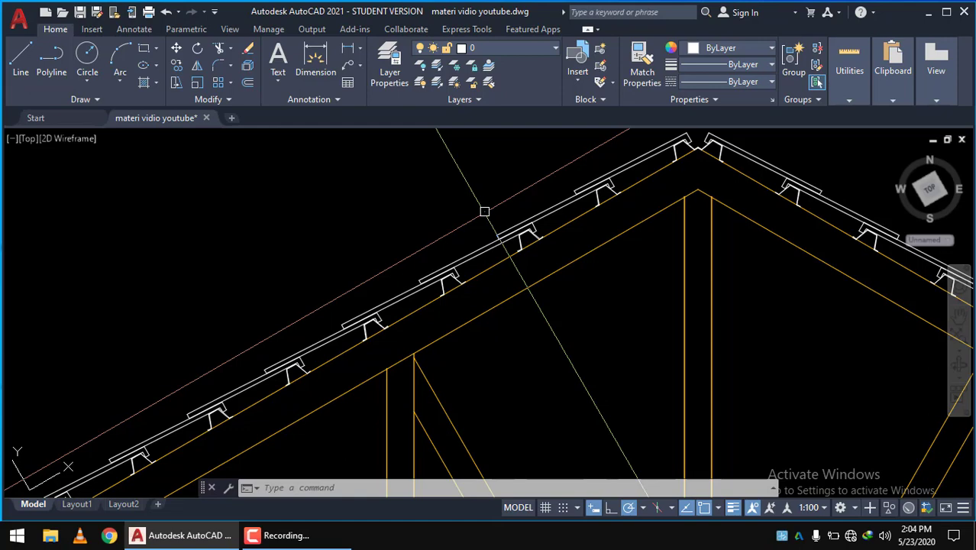
scroll(485, 135, down, 3)
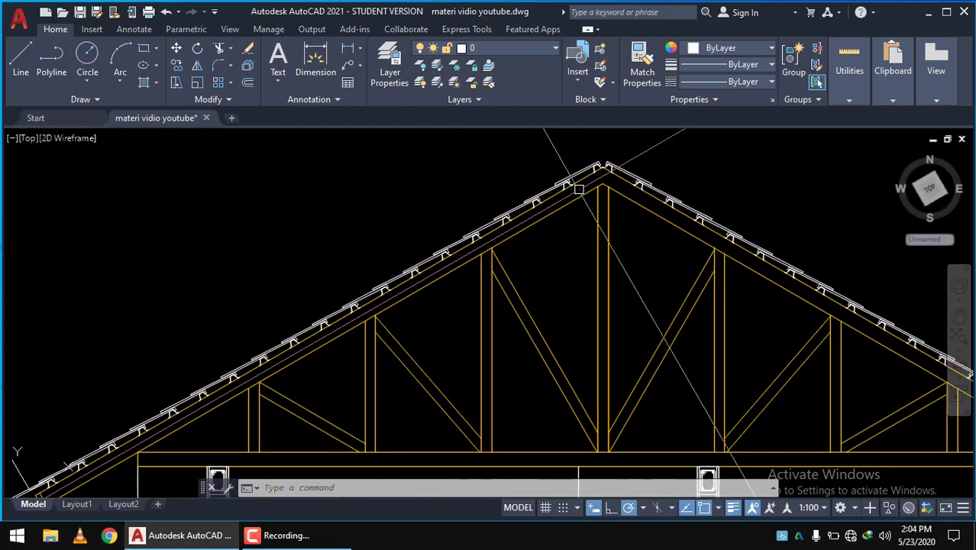
scroll(478, 230, up, 3)
scroll(479, 230, up, 1)
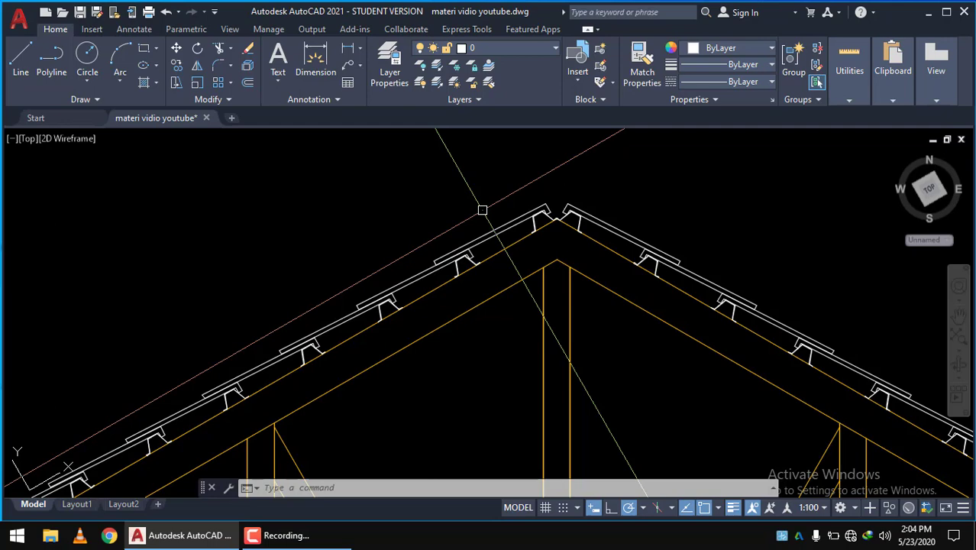
scroll(482, 210, up, 1)
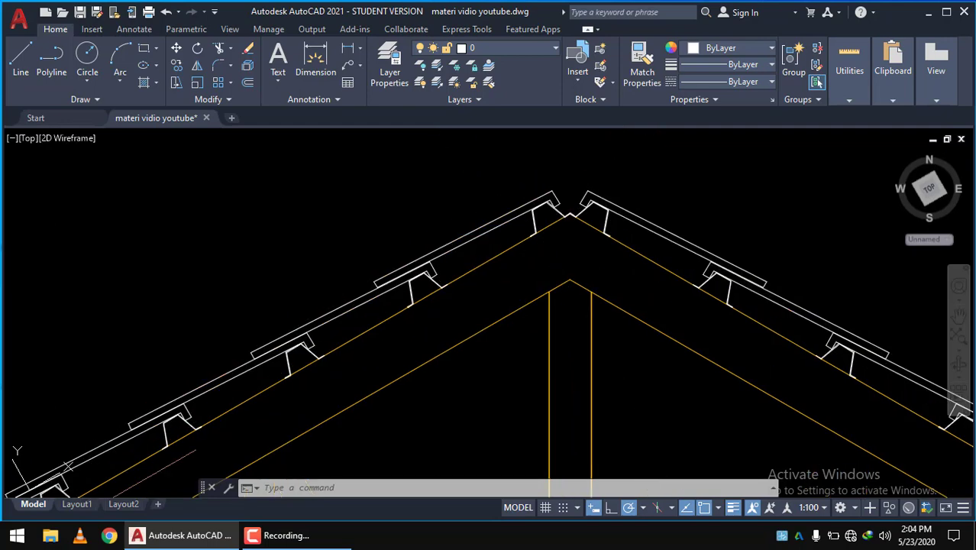
scroll(504, 233, up, 1)
scroll(481, 254, up, 1)
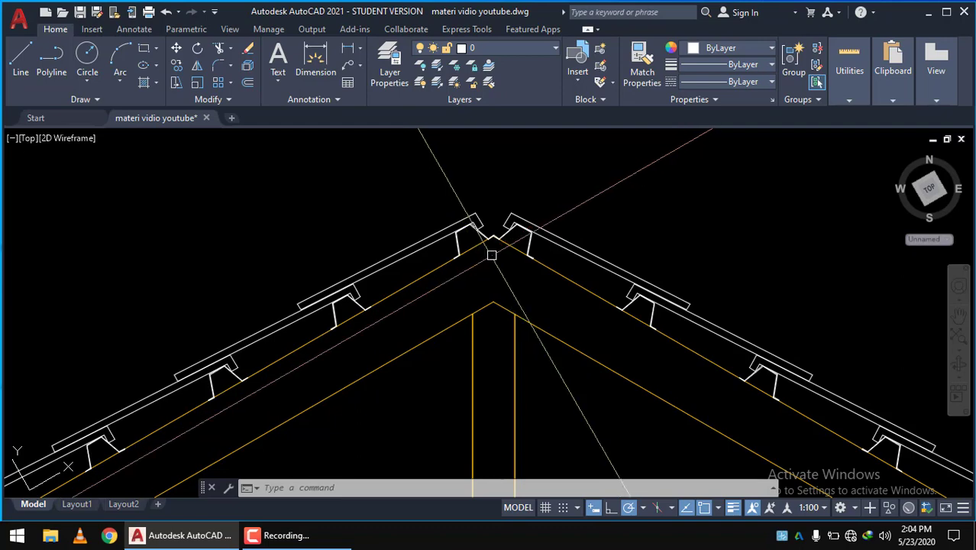
scroll(500, 265, down, 5)
scroll(508, 271, up, 3)
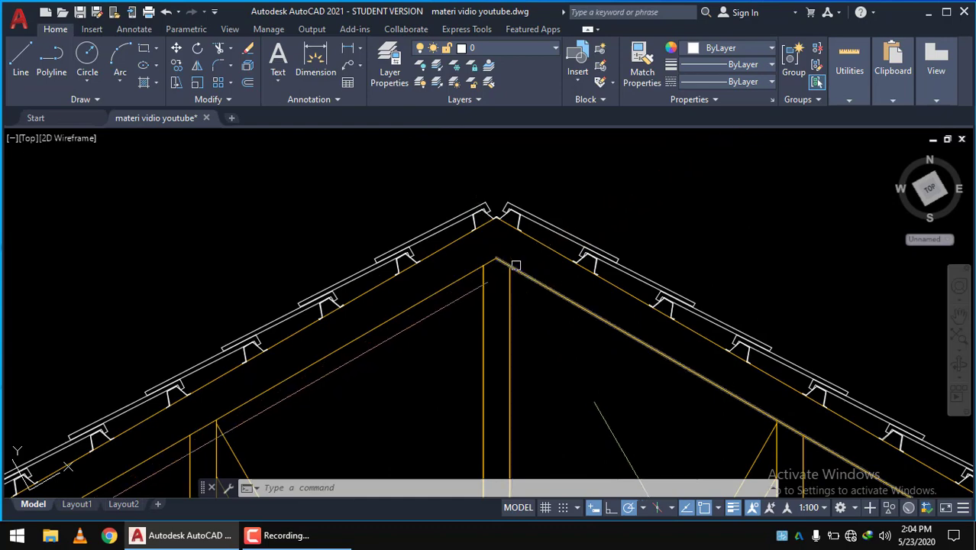
scroll(497, 213, up, 3)
scroll(497, 213, up, 2)
scroll(427, 336, up, 2)
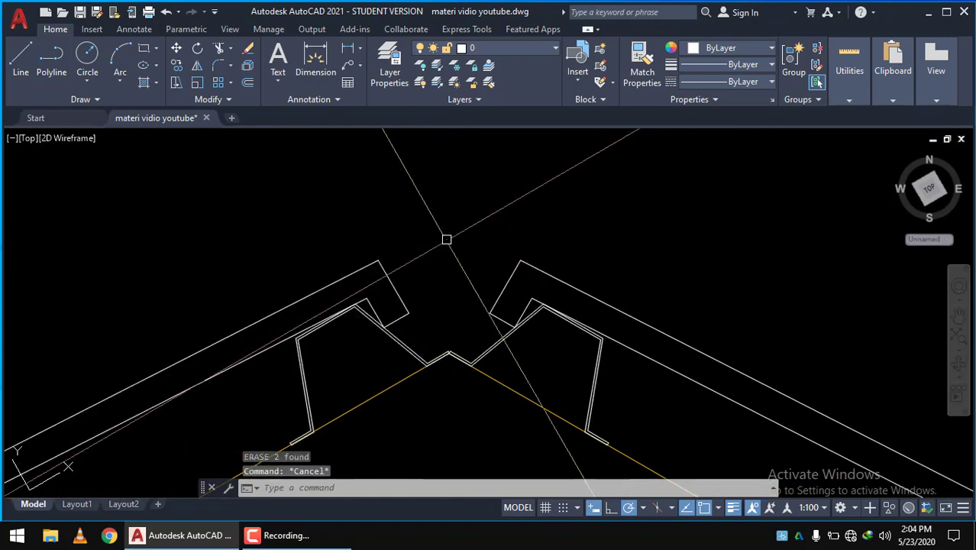
Reset the UCS to World and draw a short vertical line down from the ridge apex.
text(UCS)
key(Return)
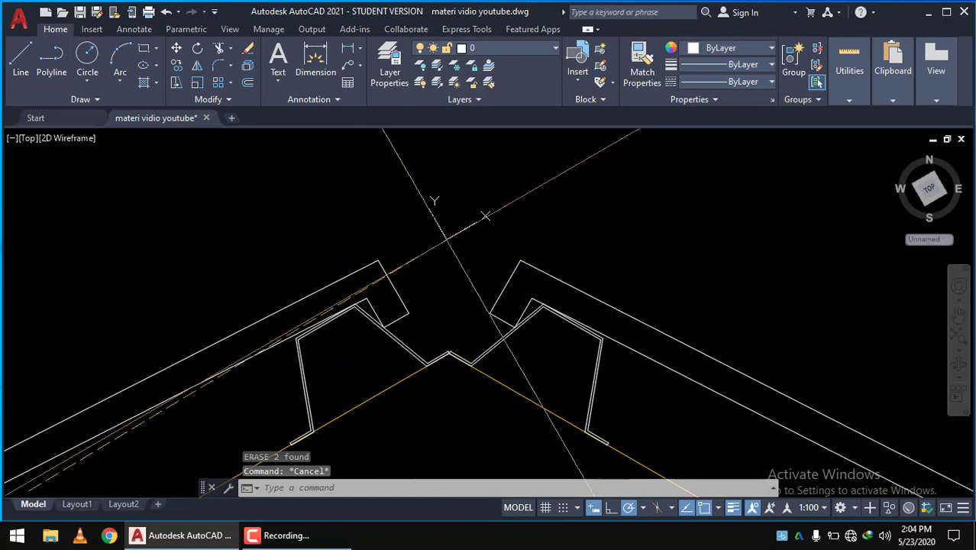
click(11, 67)
scroll(316, 270, down, 2)
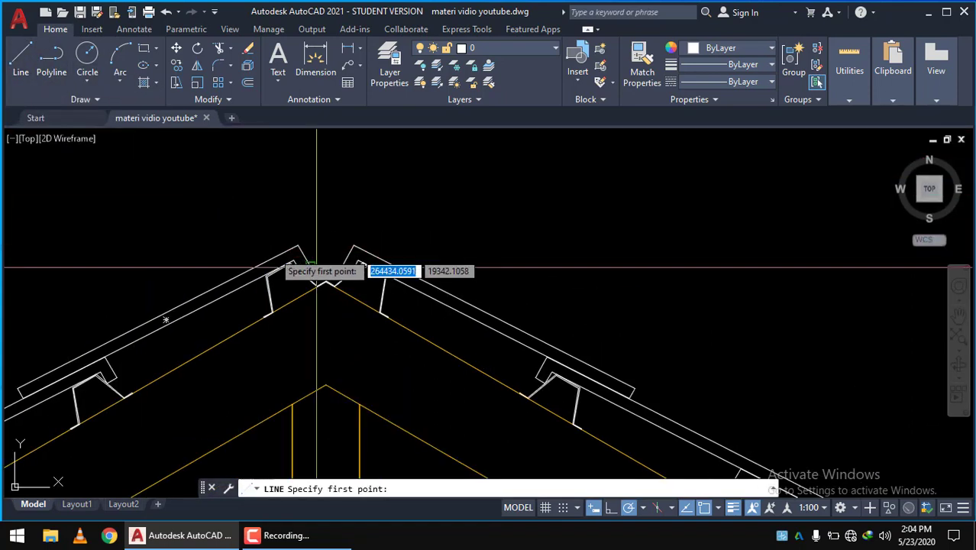
scroll(311, 273, up, 3)
scroll(180, 301, up, 2)
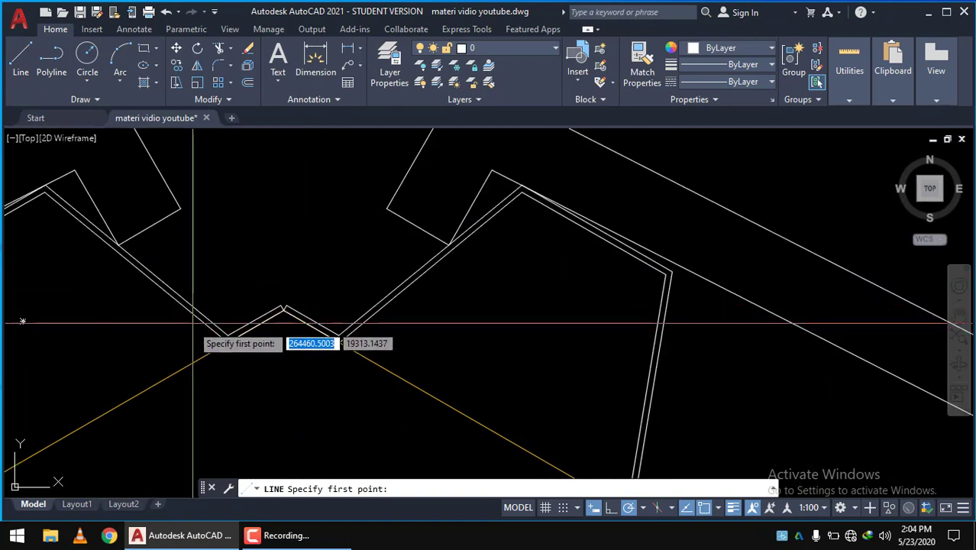
scroll(197, 315, up, 2)
click(193, 269)
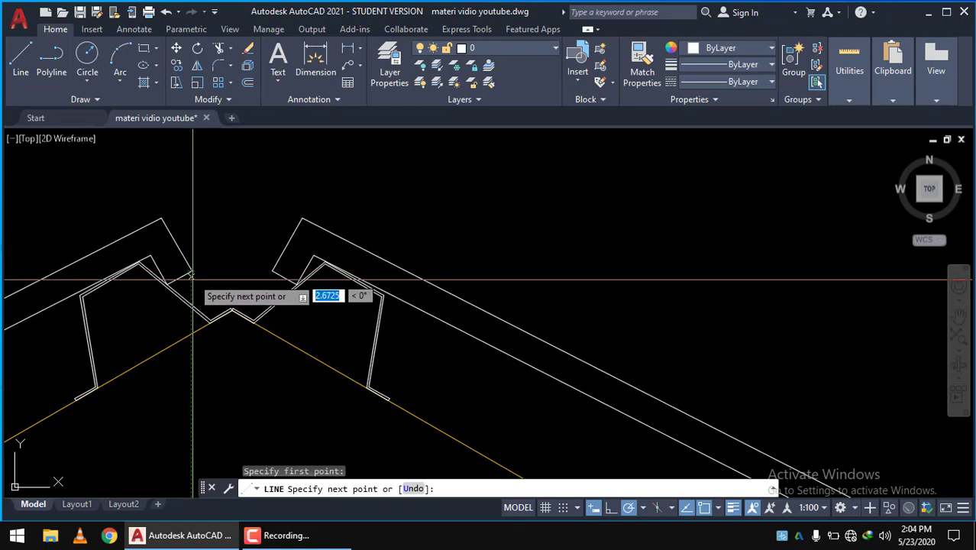
scroll(193, 305, down, 1)
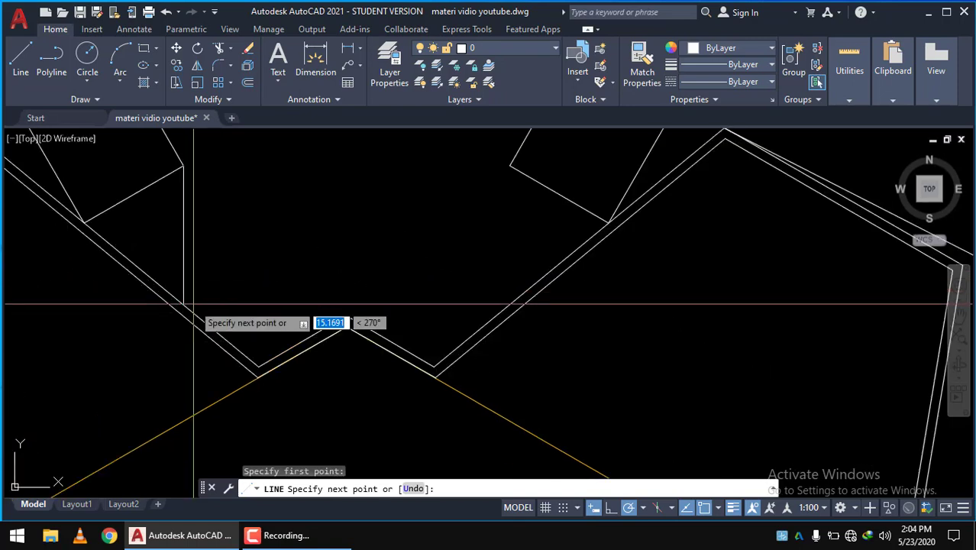
click(183, 357)
key(Return)
key(Escape)
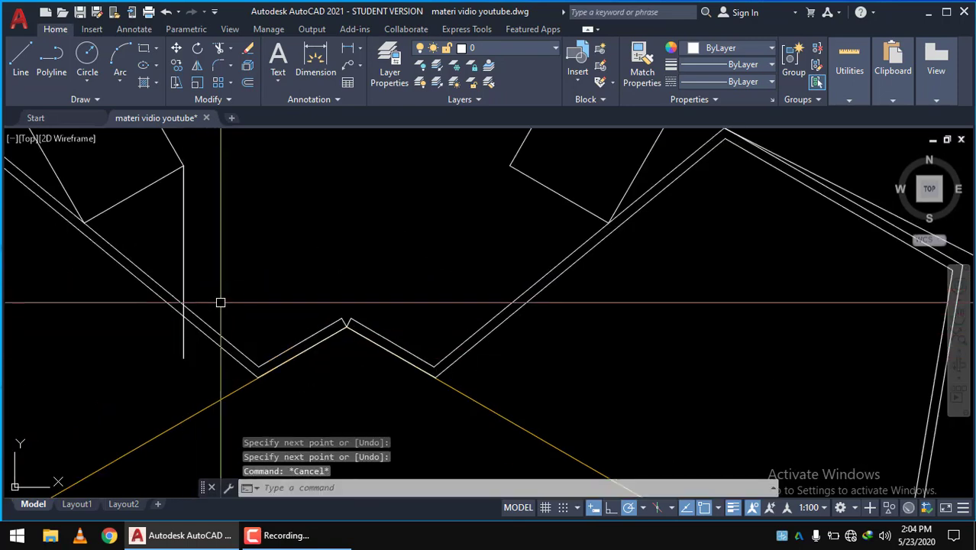
text(tr)
Trim away the segments caught in a window beside the new vertical line.
key(Return)
key(Return)
scroll(192, 350, up, 3)
click(163, 341)
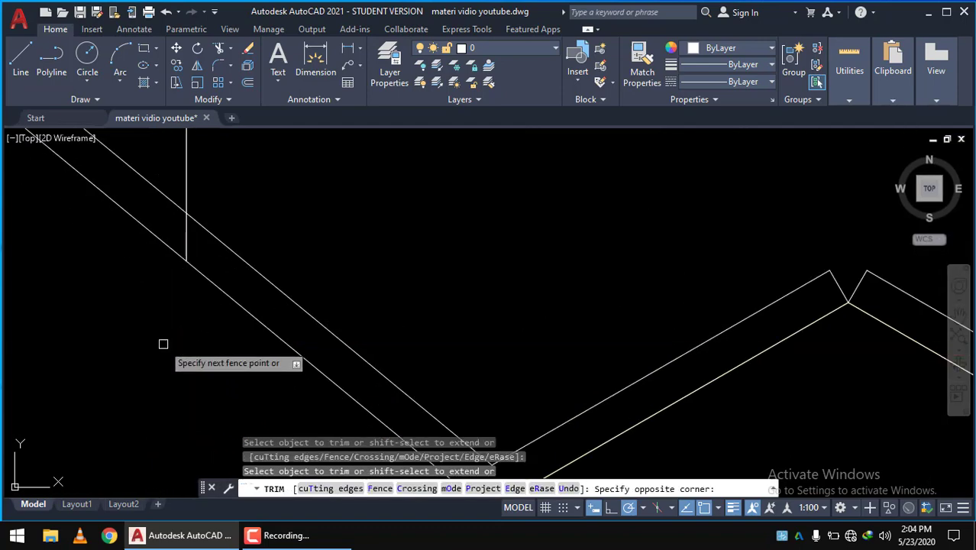
click(176, 244)
scroll(191, 229, down, 2)
scroll(244, 214, down, 2)
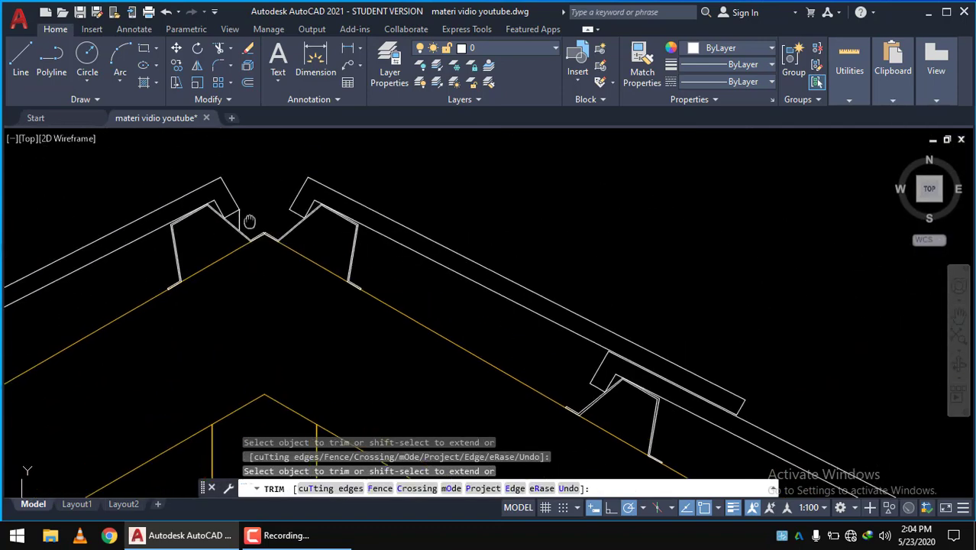
scroll(237, 252, down, 1)
Stretch the vertical line's top about 52.7 units higher using its grip, then reselect the line.
click(264, 285)
click(223, 279)
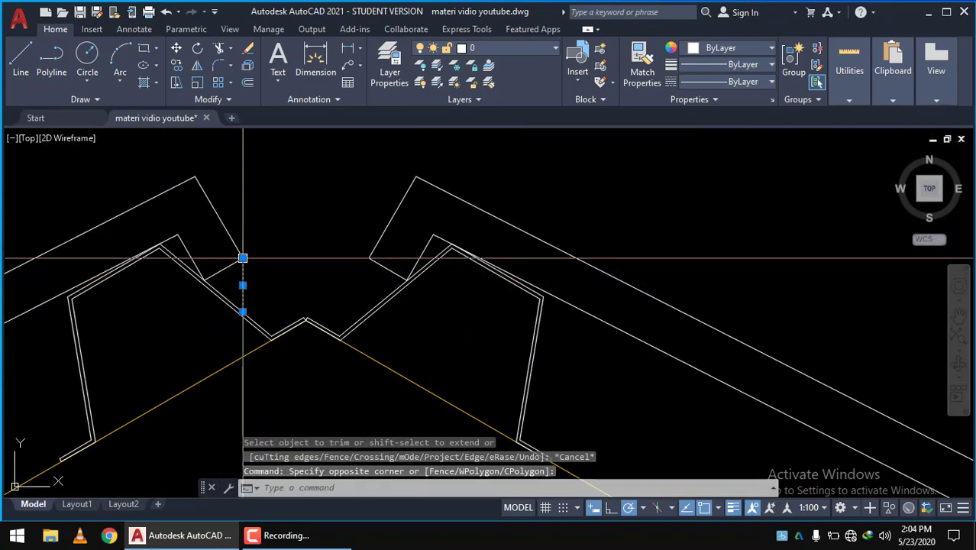
click(242, 259)
scroll(242, 259, down, 2)
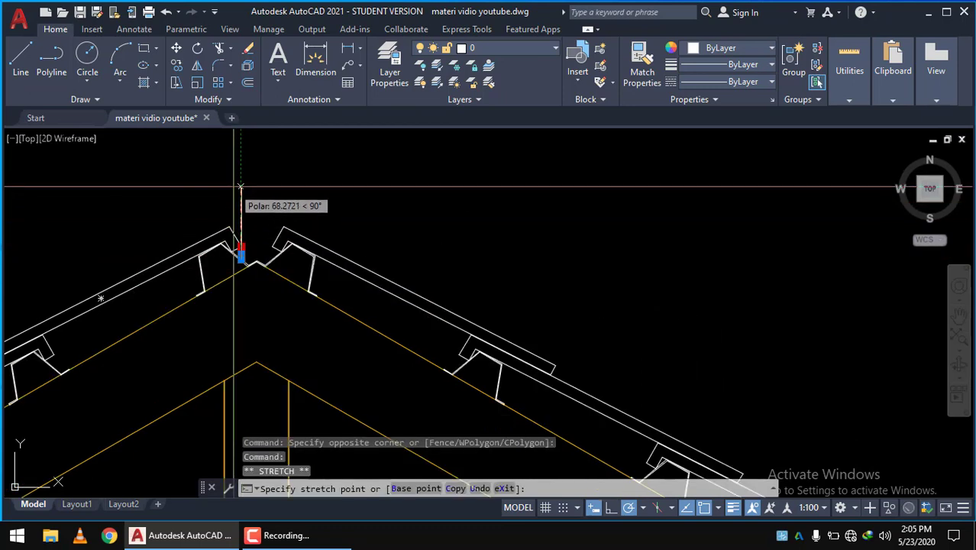
scroll(235, 210, up, 3)
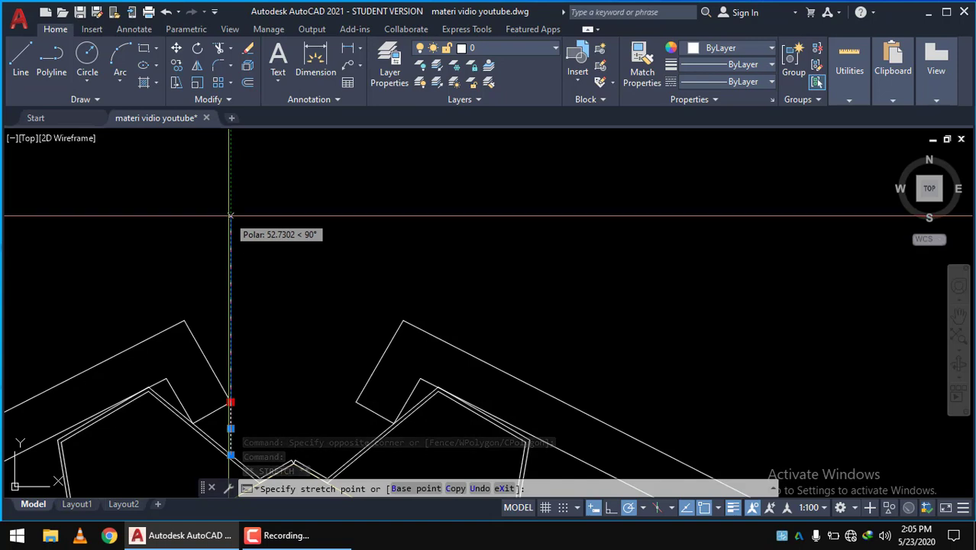
key(Escape)
key(Escape)
scroll(282, 229, down, 2)
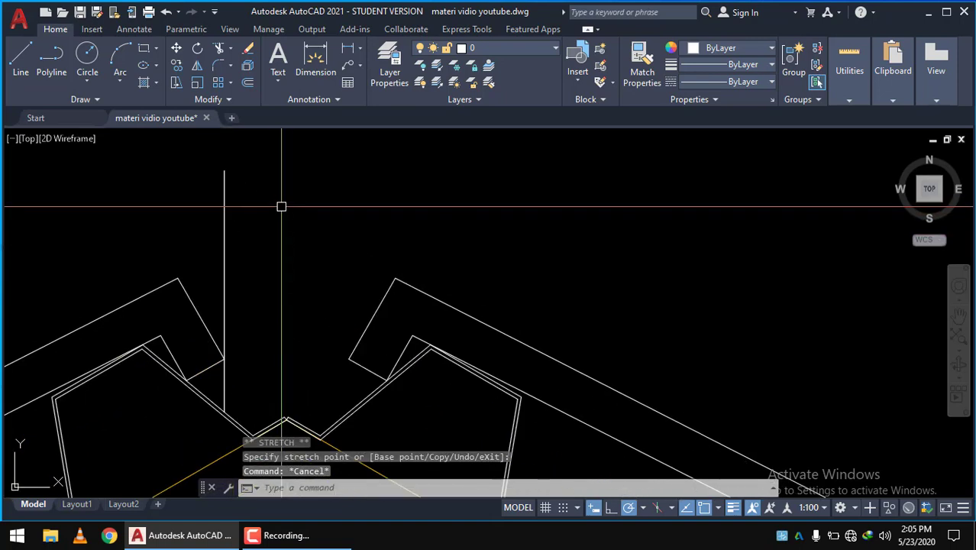
click(229, 205)
click(202, 207)
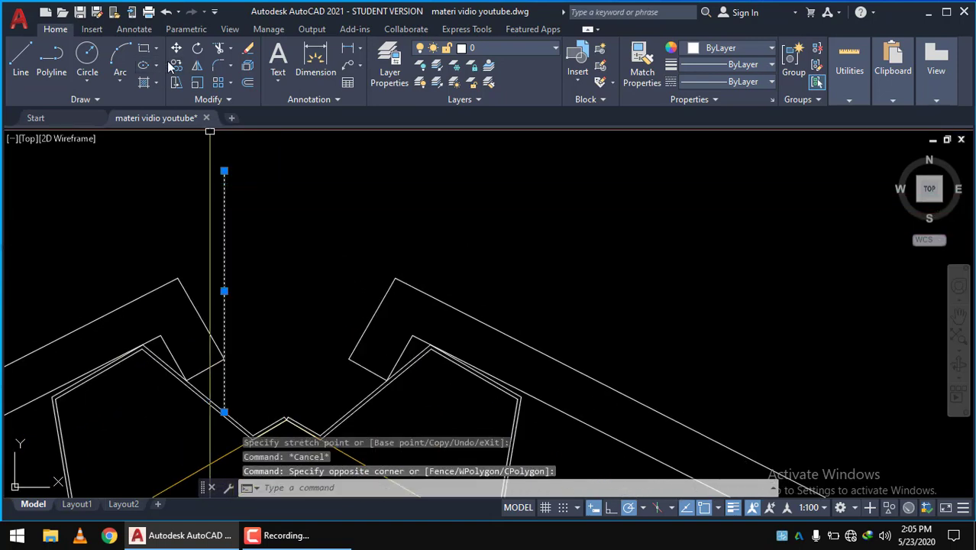
Try mirroring the line about a vertical axis through the apex, then cancel the attempt.
click(198, 67)
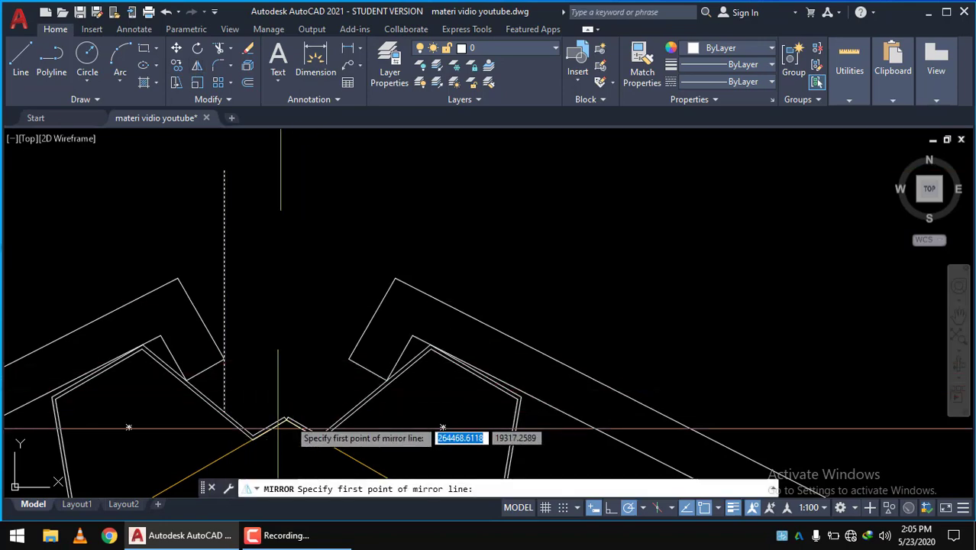
scroll(271, 430, up, 2)
scroll(271, 429, up, 2)
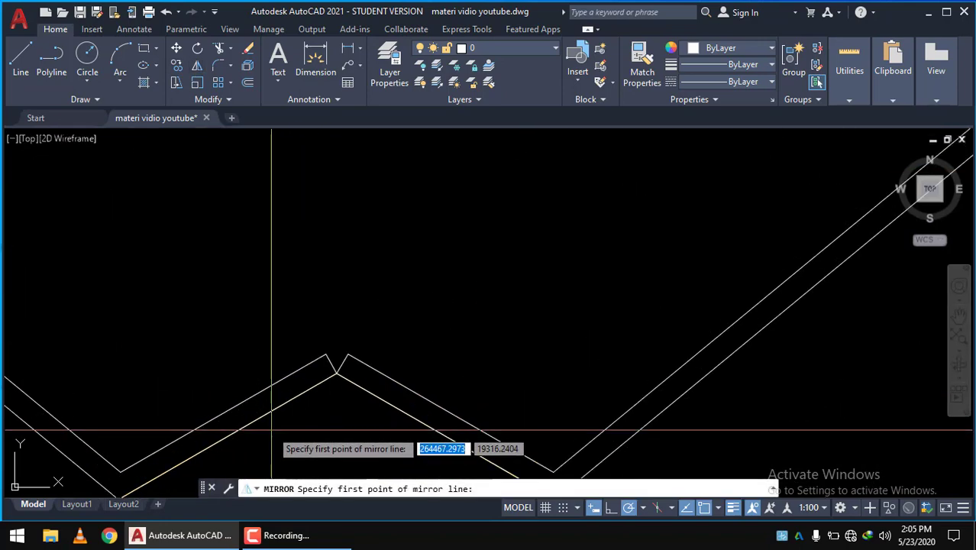
click(337, 355)
scroll(337, 344, up, 2)
scroll(338, 303, up, 2)
scroll(340, 301, down, 2)
scroll(344, 283, down, 2)
click(343, 244)
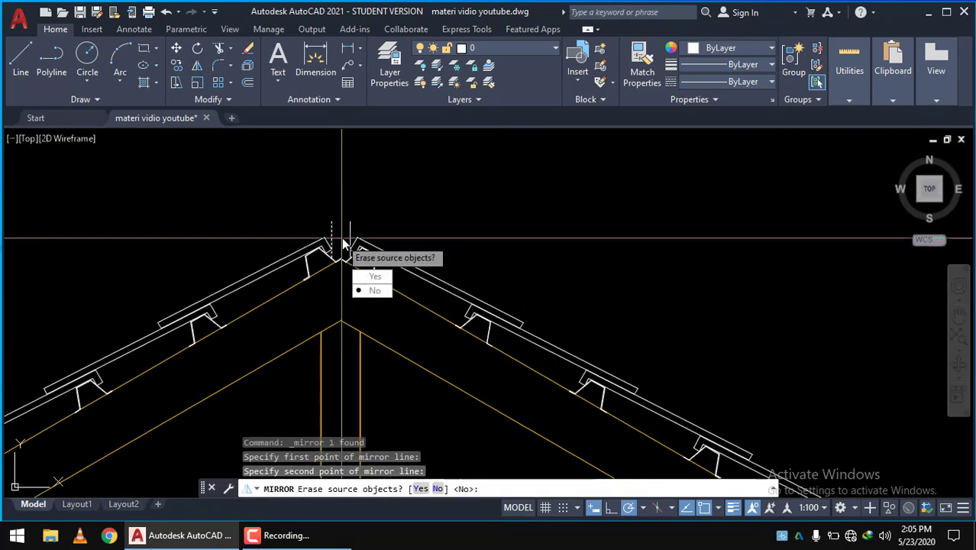
key(Escape)
Lengthen the vertical line further by dragging its top grip upward, then reselect it.
scroll(344, 237, up, 2)
scroll(329, 260, up, 2)
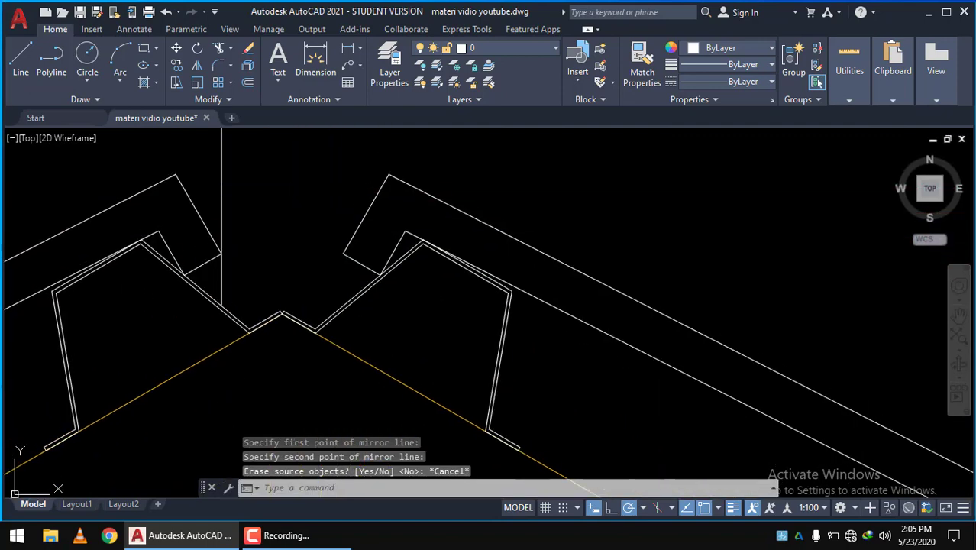
scroll(301, 292, up, 2)
click(264, 233)
click(264, 233)
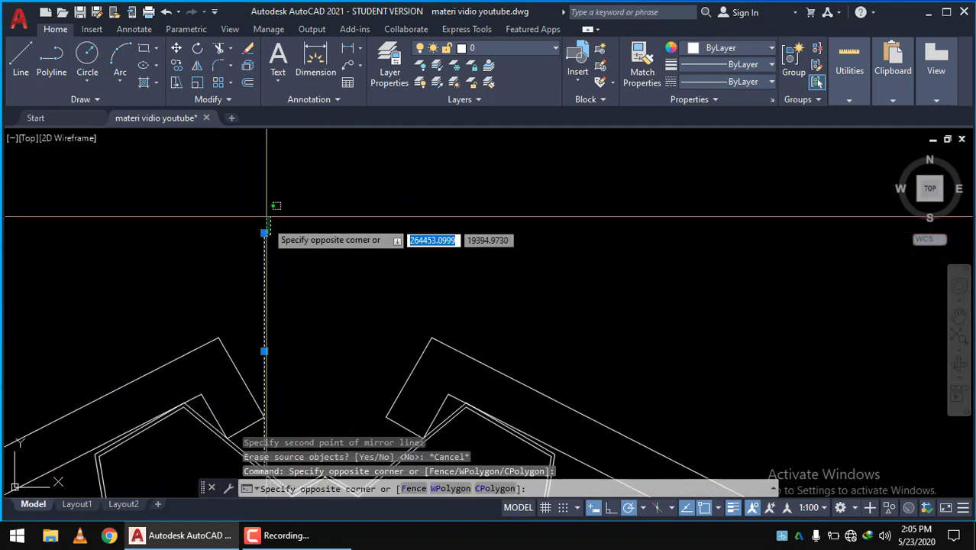
click(264, 233)
click(264, 233)
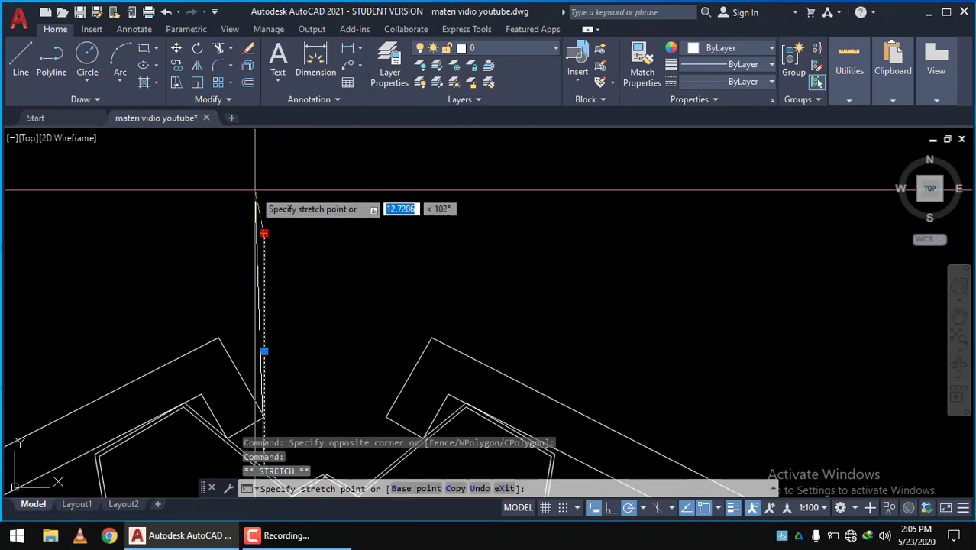
click(264, 183)
scroll(229, 152, down, 1)
scroll(285, 228, down, 1)
key(Escape)
key(Escape)
scroll(285, 229, down, 2)
click(283, 211)
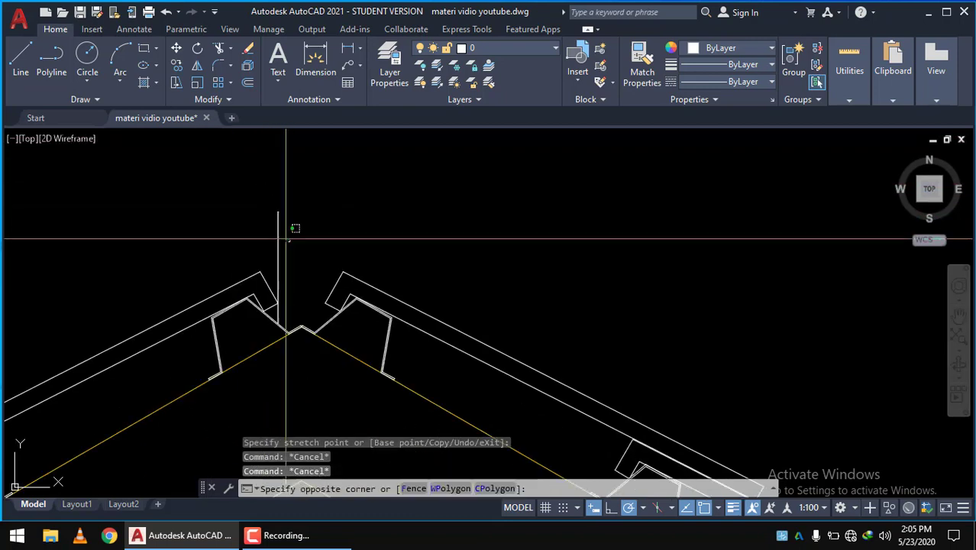
click(259, 219)
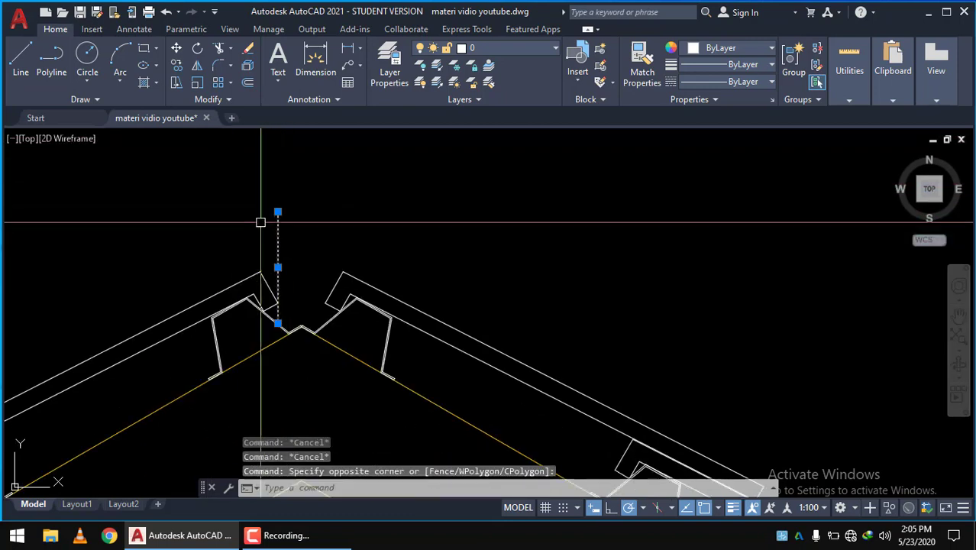
Mirror the line about a vertical axis through the apex, keeping the original.
click(197, 69)
scroll(305, 328, up, 2)
scroll(287, 351, up, 2)
scroll(259, 361, up, 2)
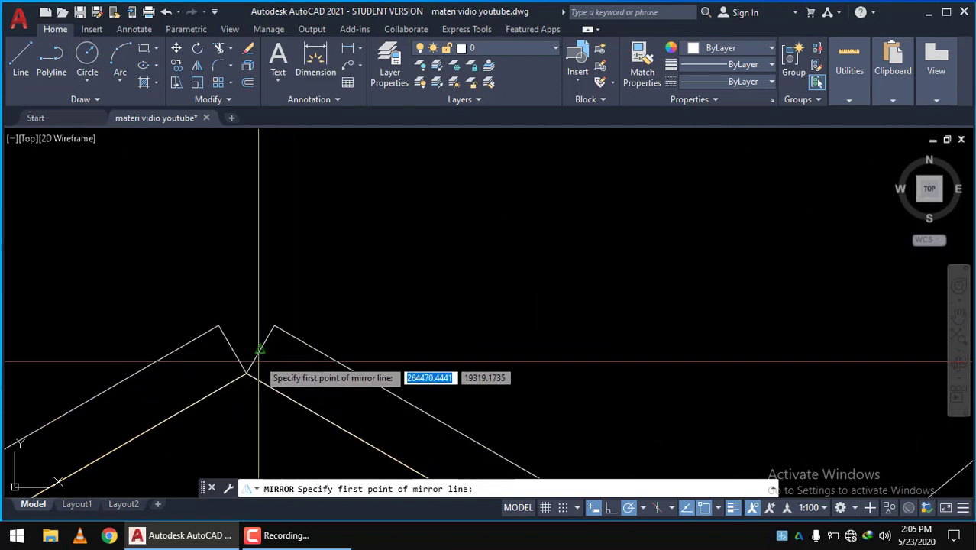
click(258, 360)
scroll(229, 305, down, 2)
scroll(229, 260, up, 1)
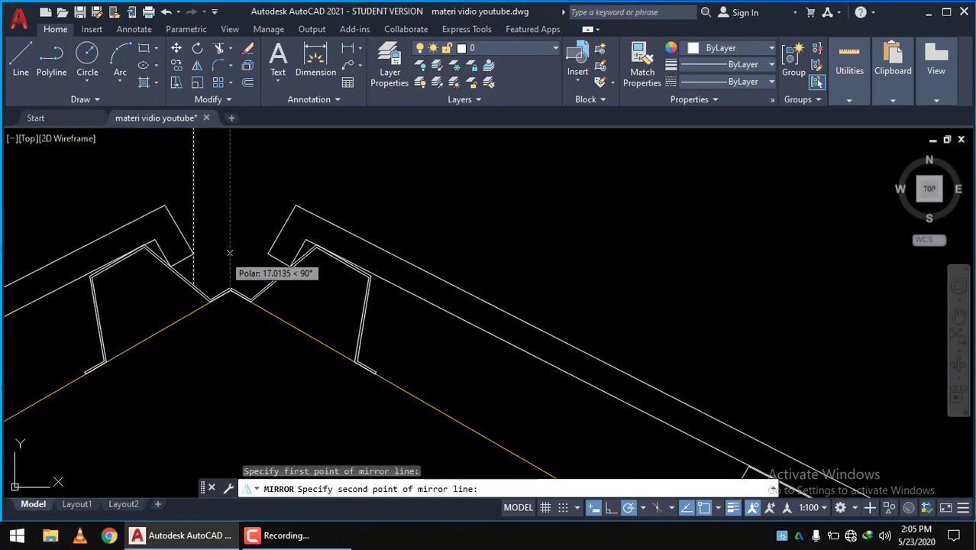
click(229, 252)
click(255, 304)
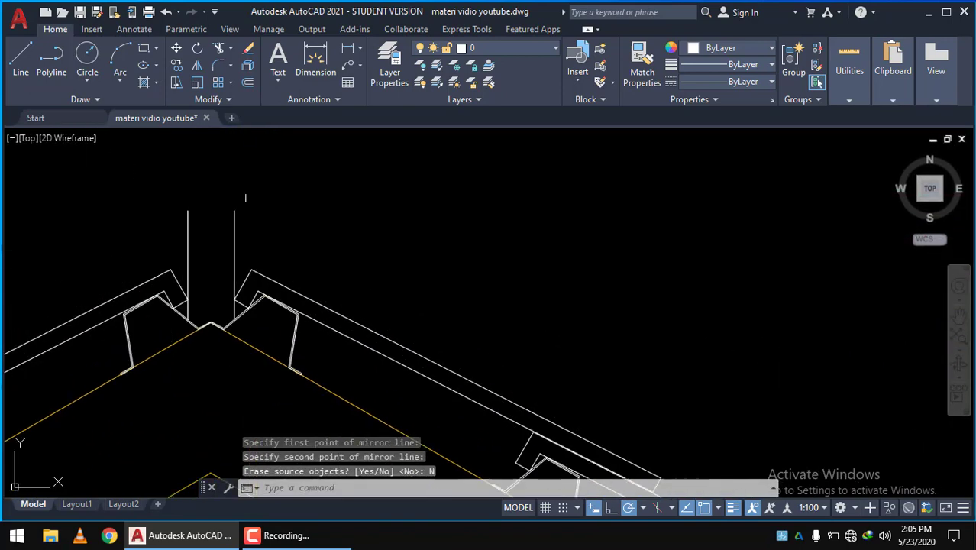
scroll(303, 233, down, 2)
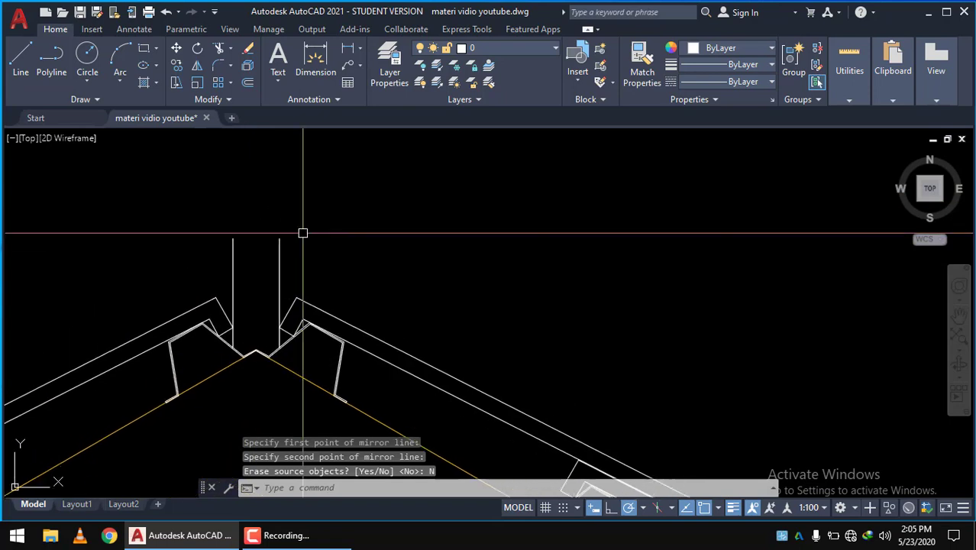
Draw a line joining the tops of the left and right uprights.
text(l)
key(Return)
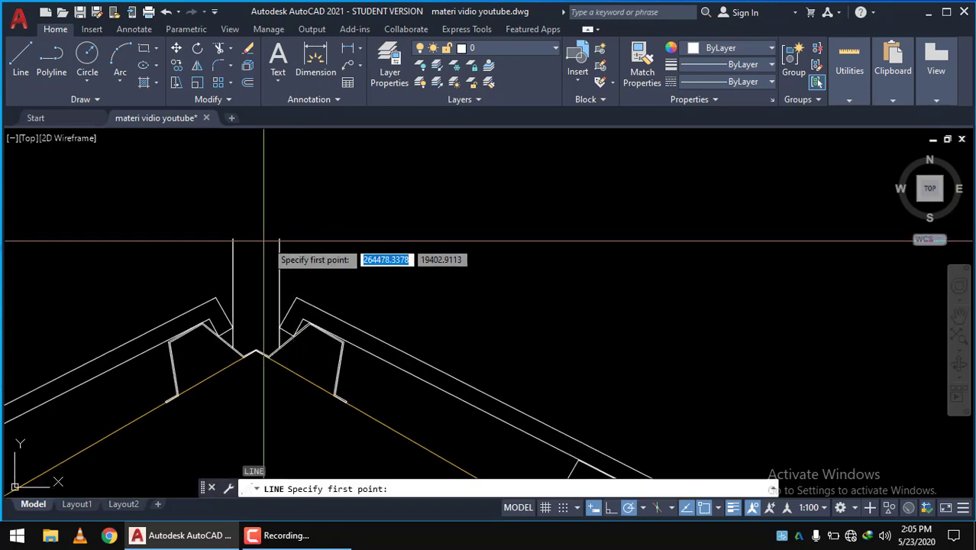
click(233, 239)
click(279, 239)
key(Return)
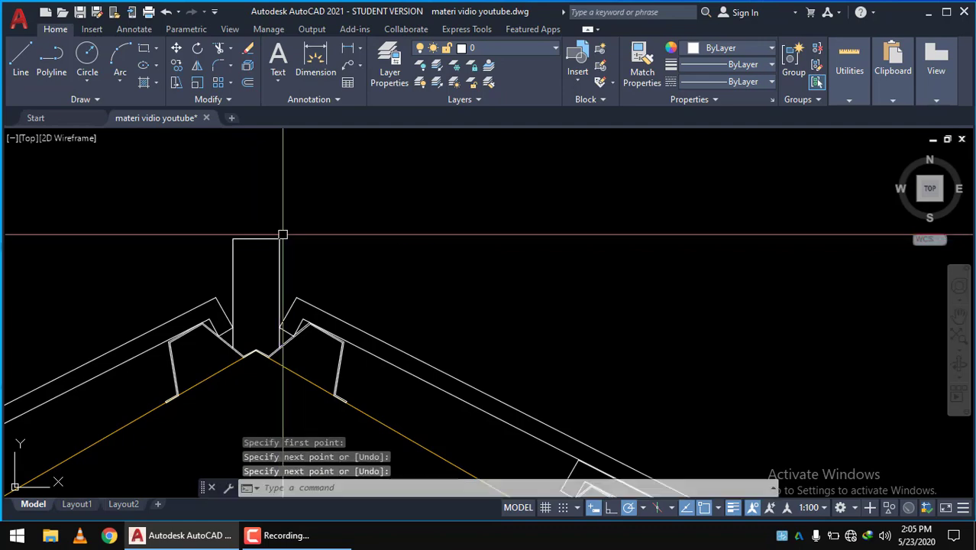
scroll(306, 232, down, 3)
scroll(328, 252, down, 1)
scroll(328, 252, up, 1)
scroll(268, 229, up, 2)
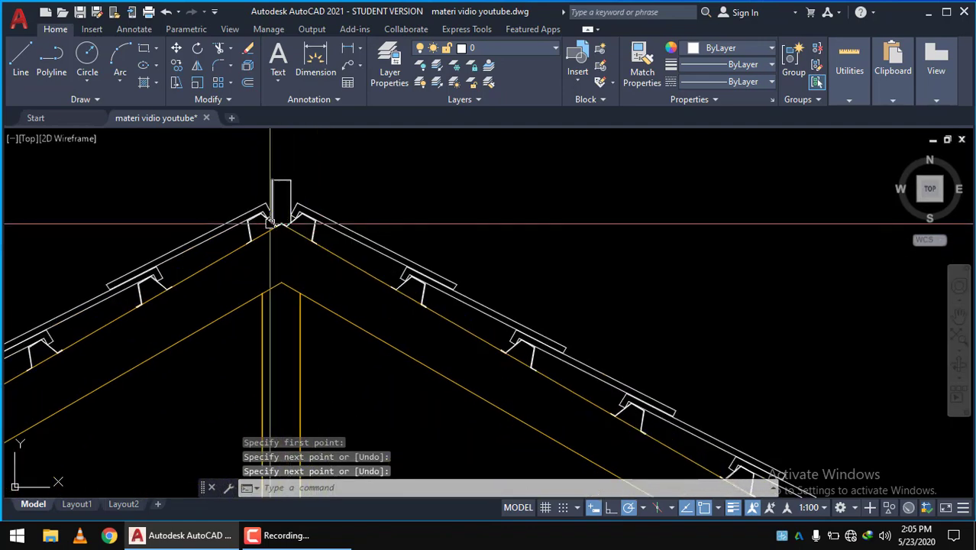
scroll(263, 267, up, 2)
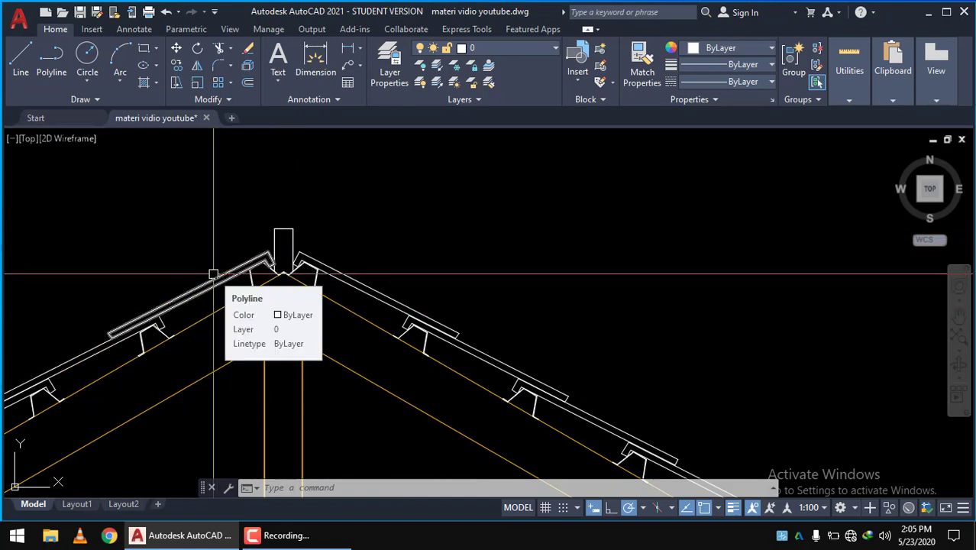
Begin another line from a point on the left roof slope.
text(l)
key(Return)
scroll(213, 275, up, 2)
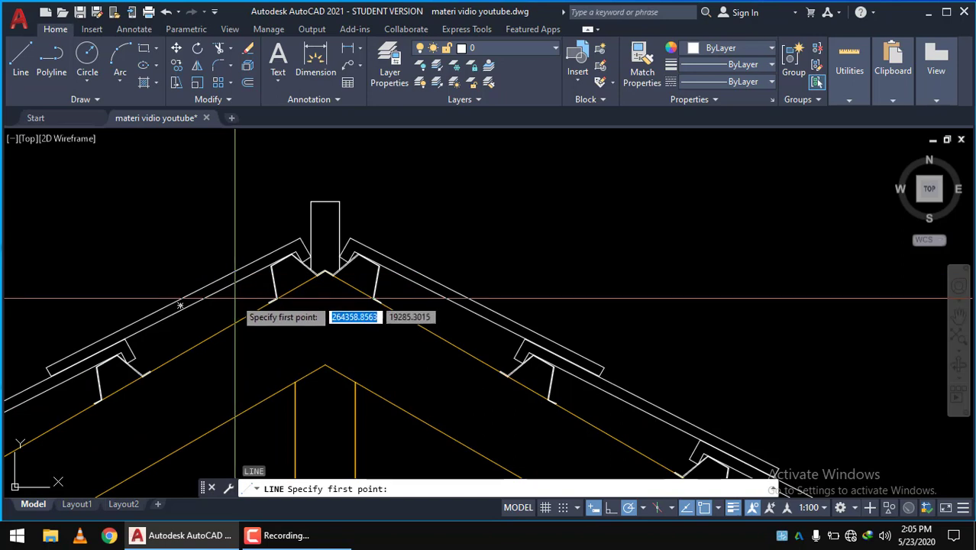
click(235, 299)
scroll(232, 195, down, 2)
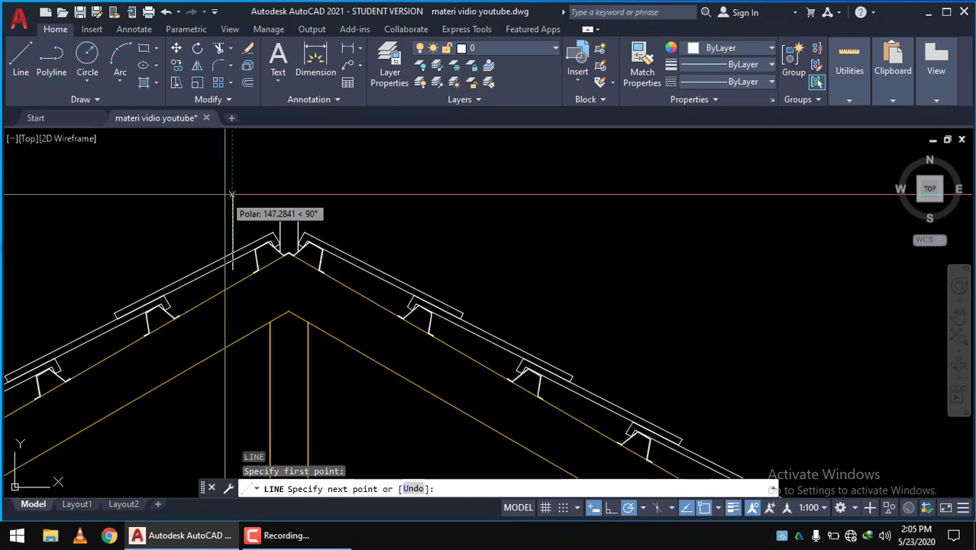
middle_drag(231, 187, 238, 219)
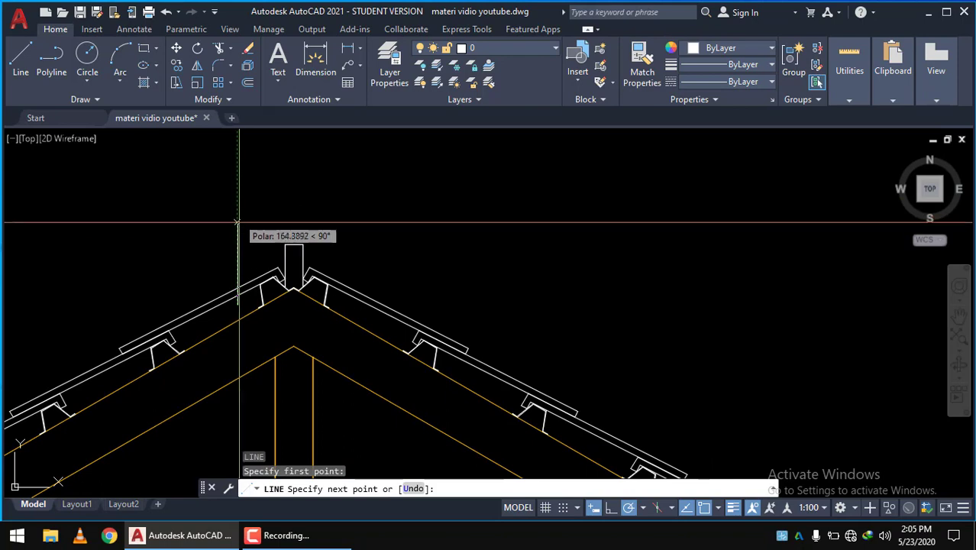
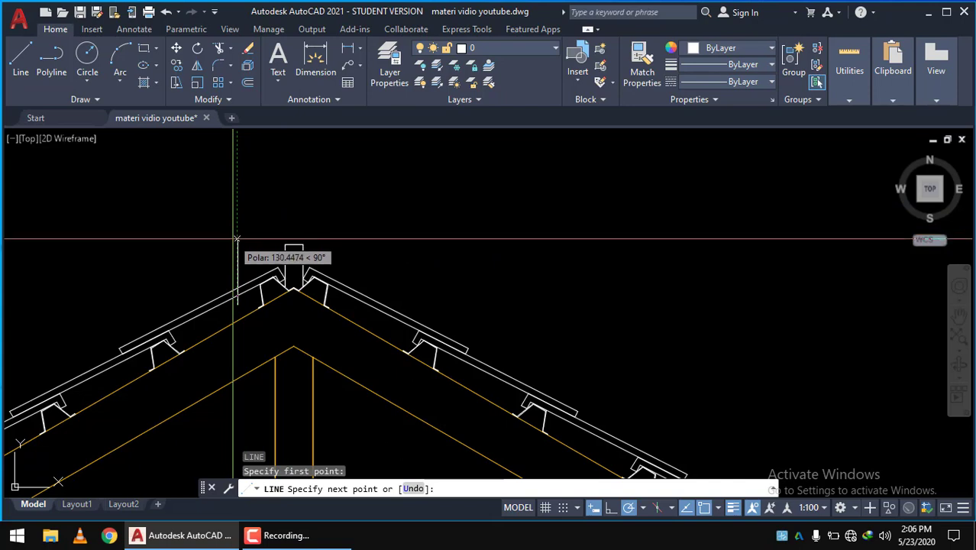
Finish the 30-unit vertical line above the ridge and clear the stray selection.
click(236, 239)
key(Return)
key(Return)
scroll(252, 263, up, 4)
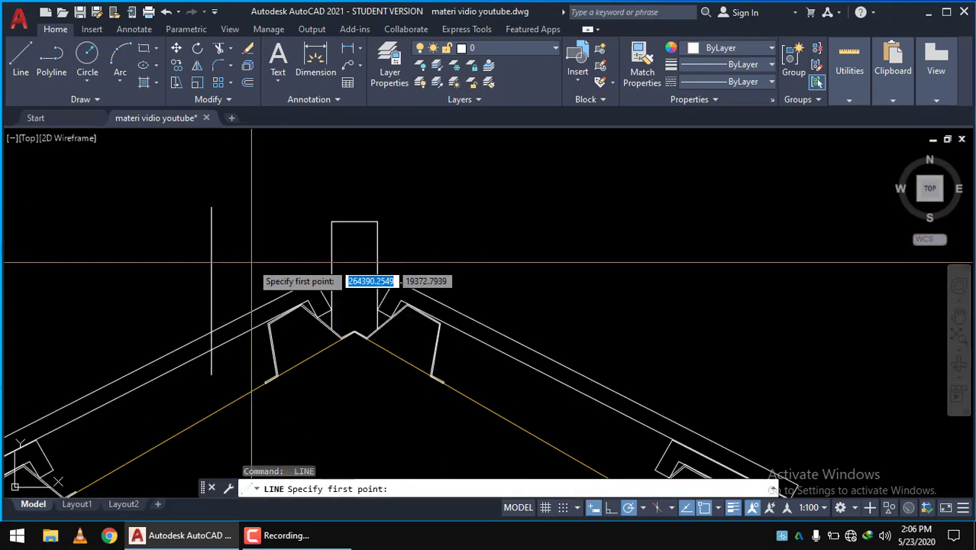
key(Escape)
click(235, 245)
key(Escape)
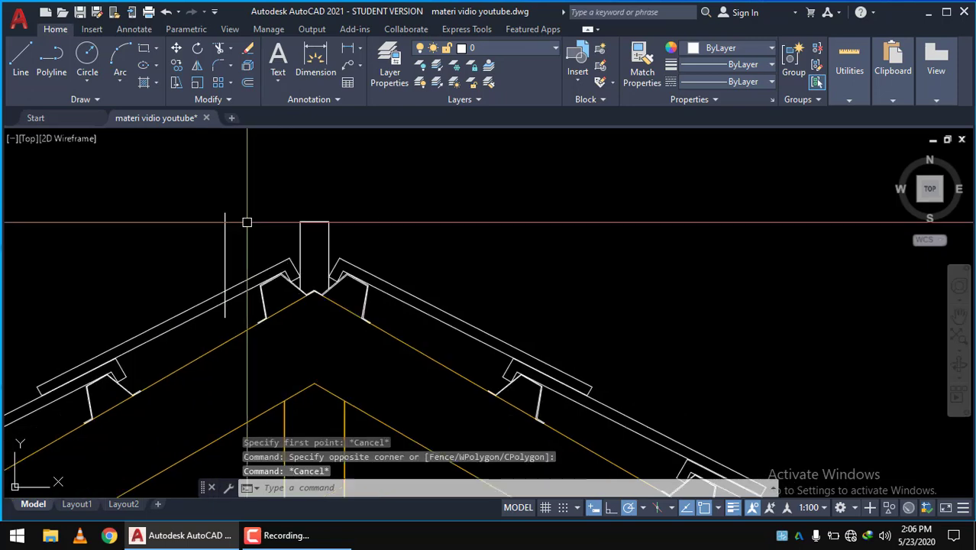
scroll(244, 321, down, 3)
Start a line from the left rafter's end point, then cancel it.
click(256, 356)
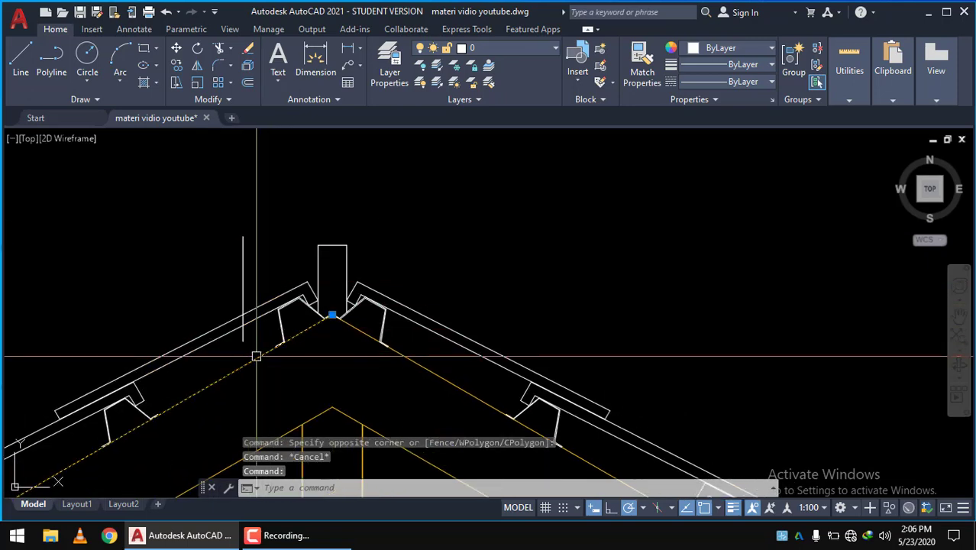
text(l)
key(Return)
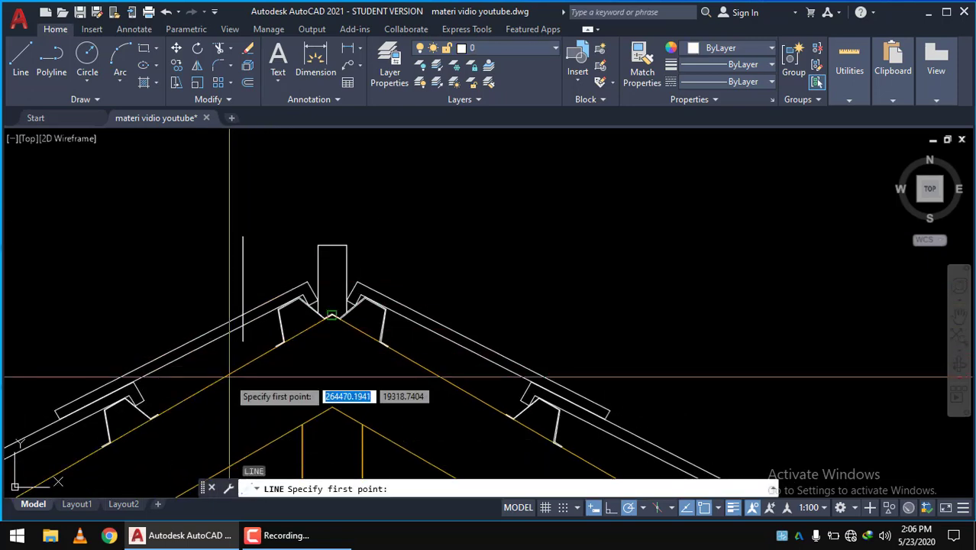
scroll(236, 404, up, 3)
middle_drag(157, 402, 157, 355)
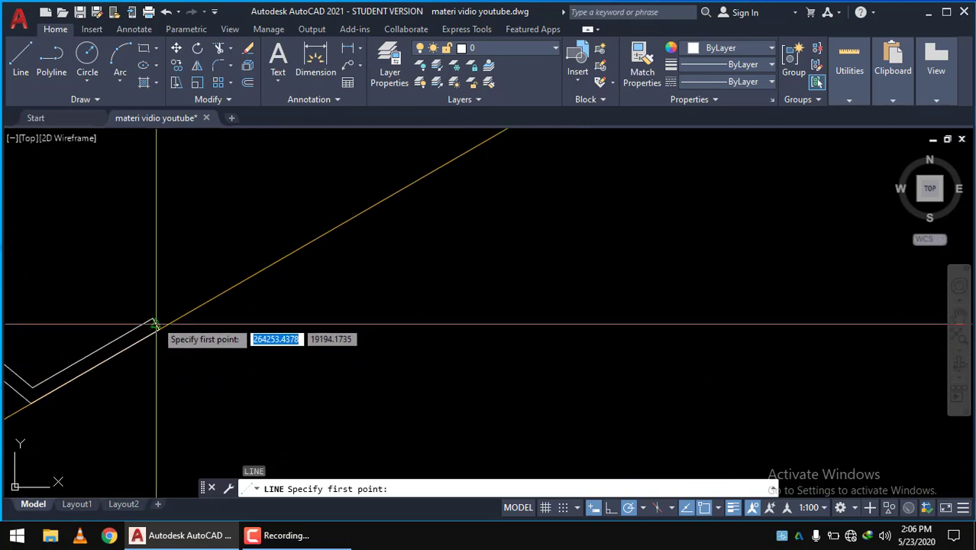
click(153, 321)
middle_drag(152, 321, 106, 333)
scroll(106, 333, down, 3)
scroll(457, 257, up, 2)
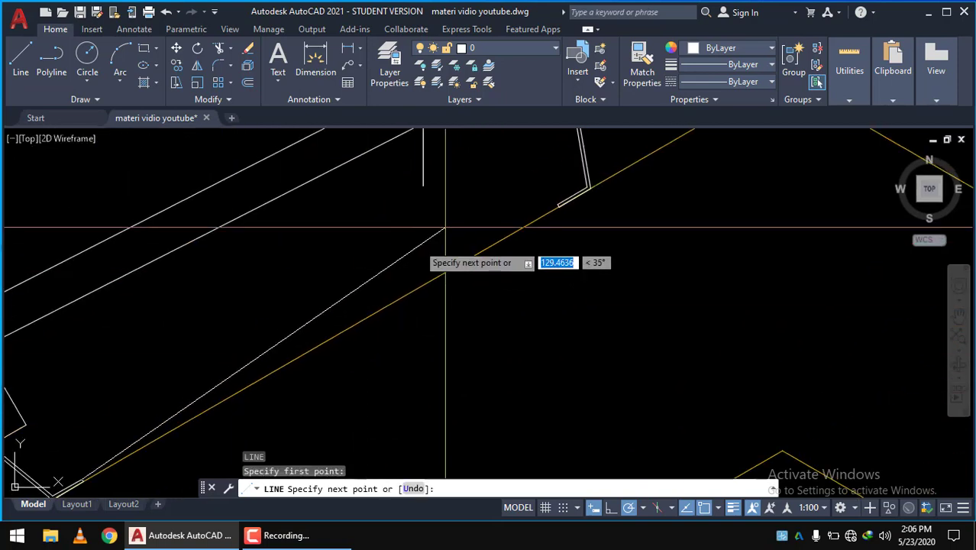
scroll(561, 196, up, 2)
scroll(640, 191, up, 2)
key(Escape)
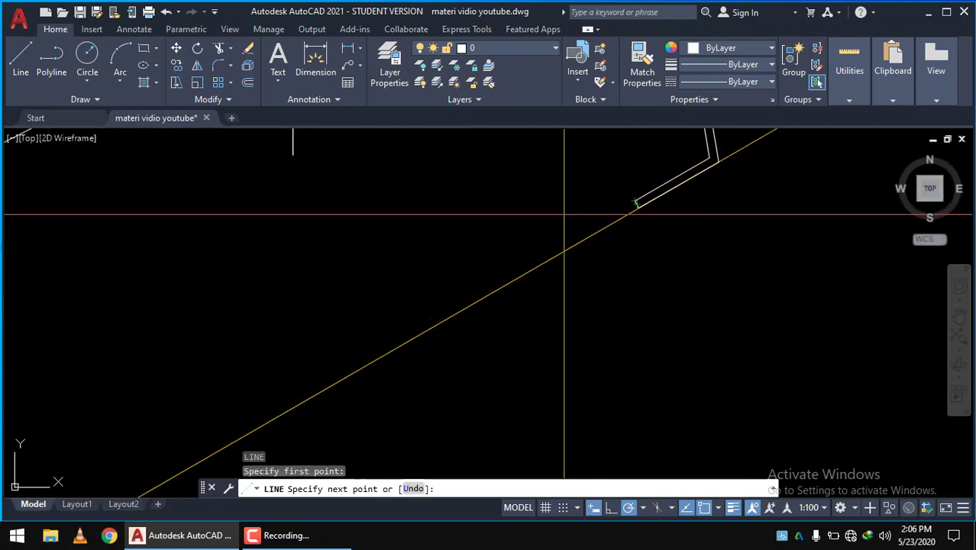
scroll(560, 214, down, 5)
scroll(436, 215, up, 4)
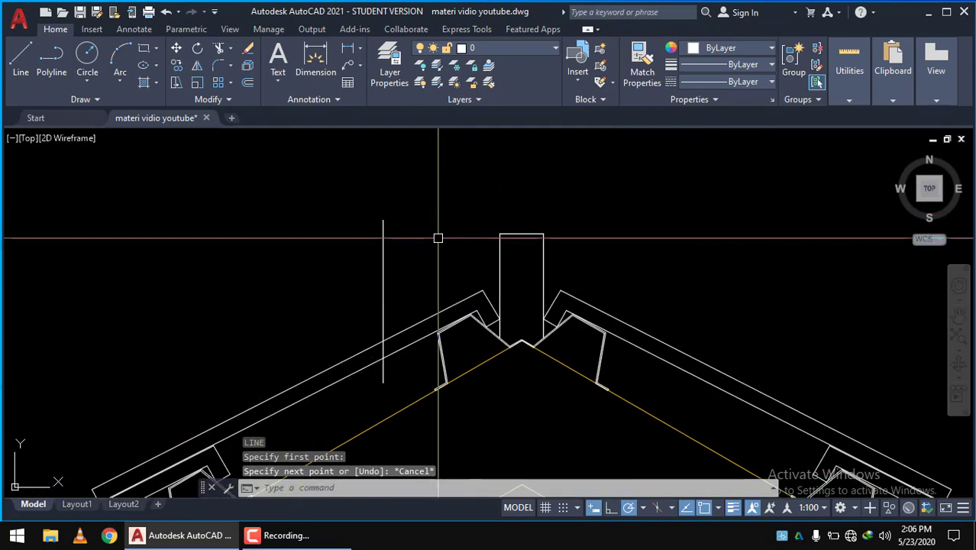
Draw a 58.1456-unit line at 30° from the vertical line's top endpoint.
text(l)
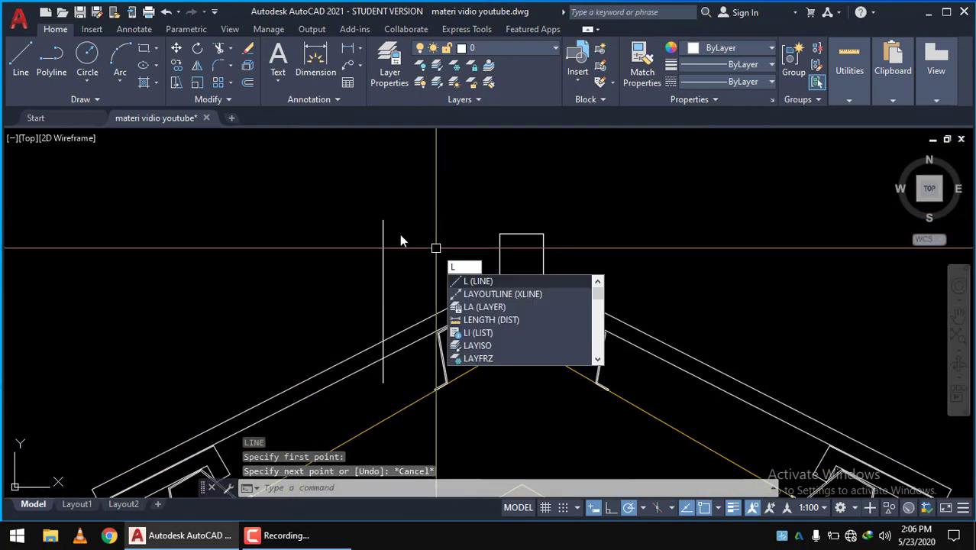
key(Return)
click(382, 226)
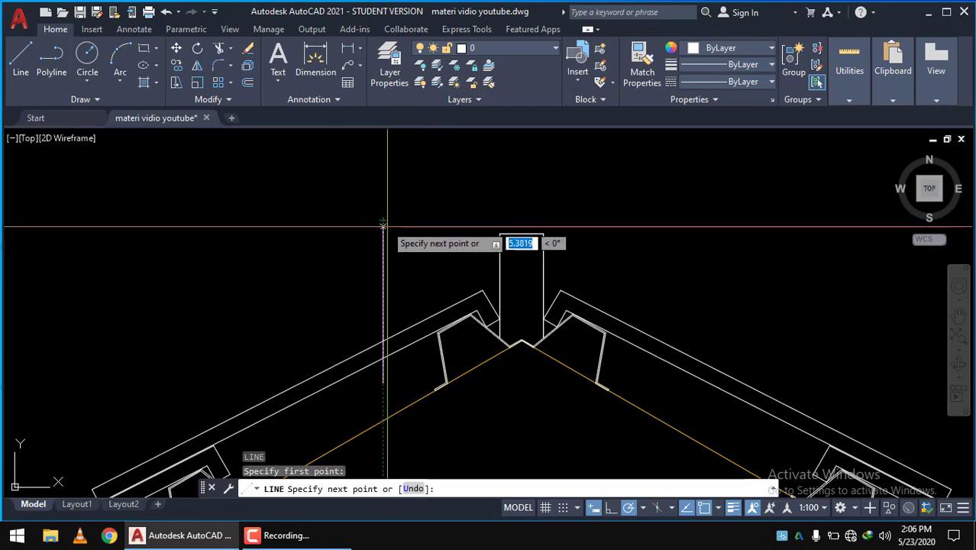
scroll(383, 226, down, 3)
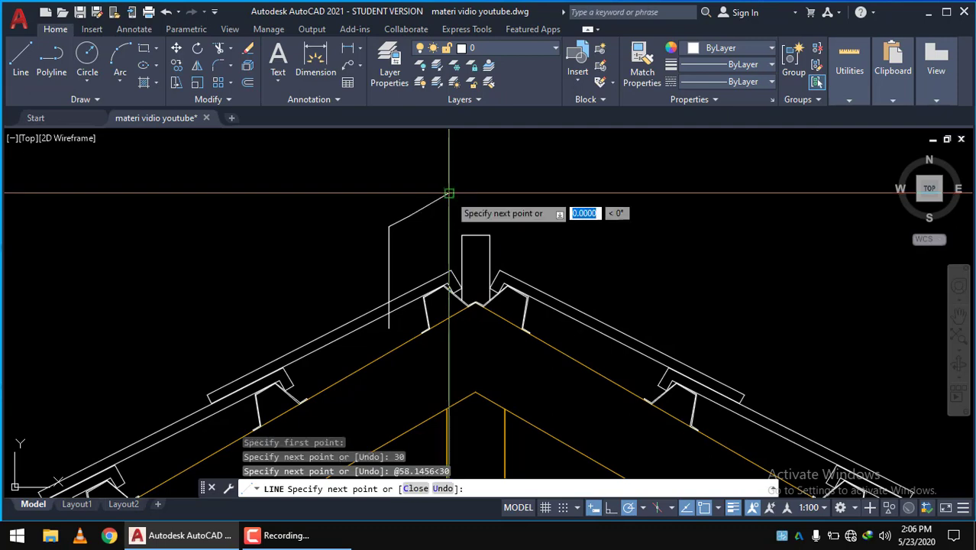
key(Return)
scroll(529, 193, down, 2)
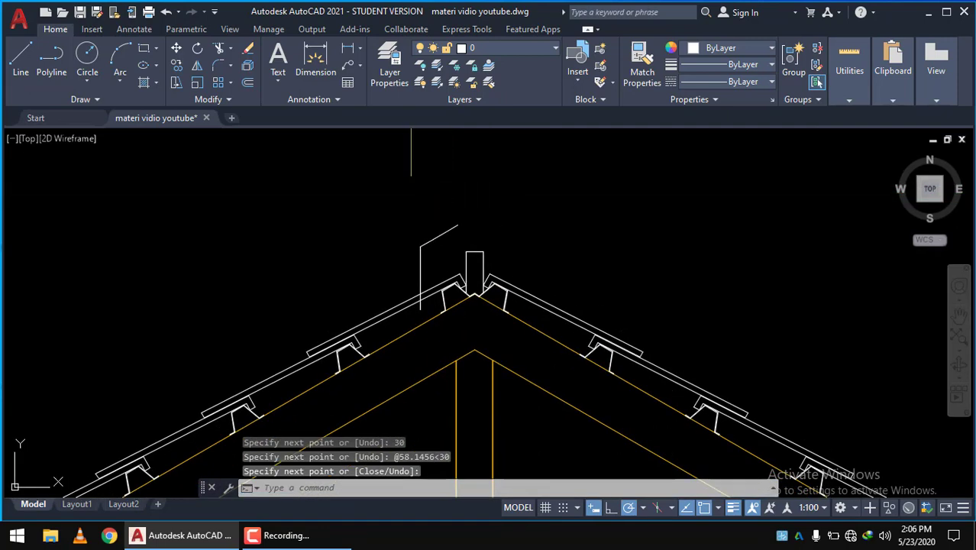
scroll(459, 227, up, 3)
scroll(475, 232, down, 1)
scroll(475, 231, up, 3)
scroll(497, 270, down, 1)
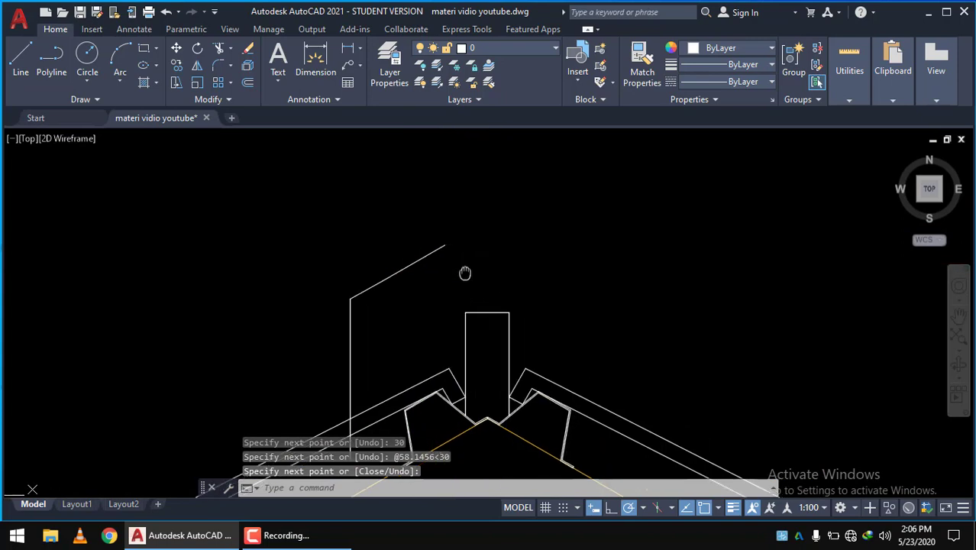
scroll(525, 275, up, 1)
Draw a vertical guide line and extend the sloped line to meet it.
text(l)
key(Return)
scroll(519, 252, down, 3)
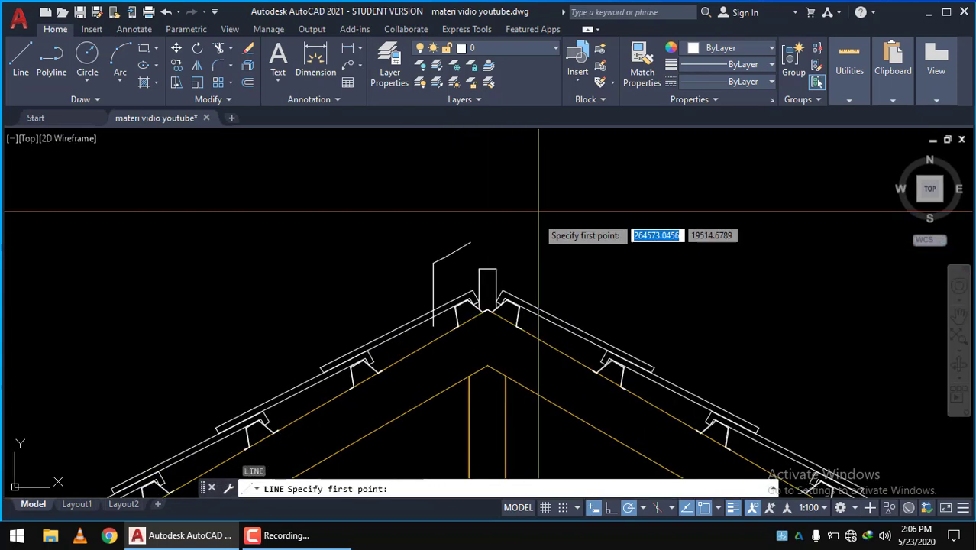
click(519, 187)
click(519, 252)
key(Return)
scroll(453, 269, up, 4)
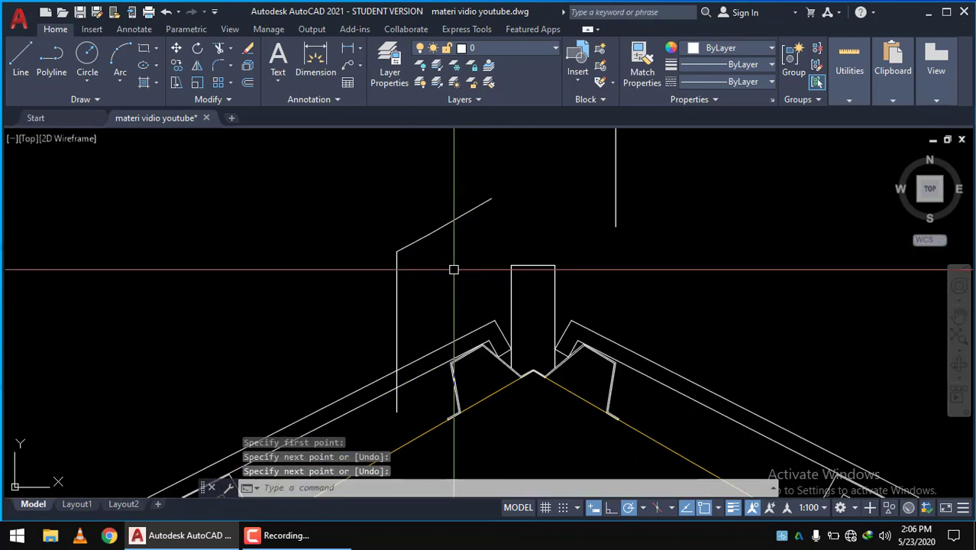
text(ex)
key(Return)
key(Return)
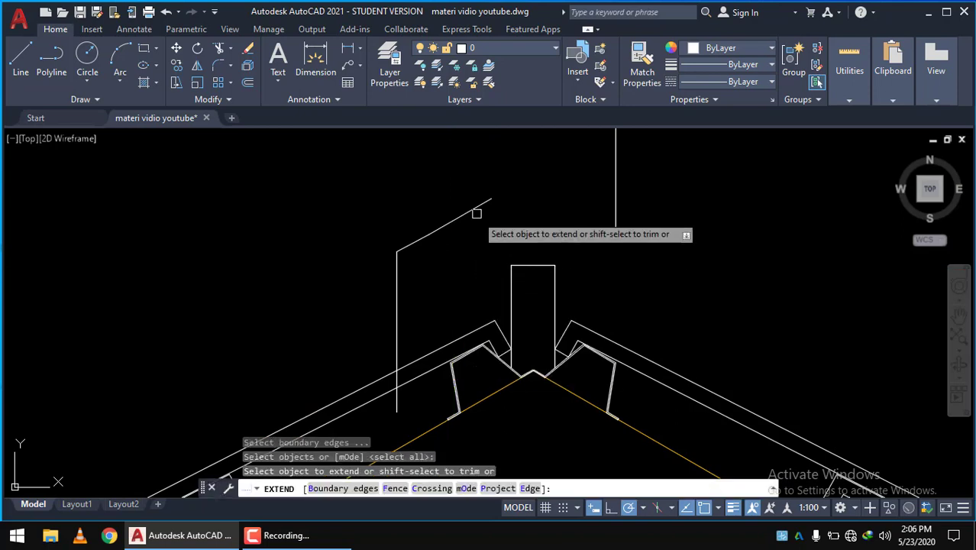
click(478, 207)
key(Escape)
Erase the right vertical guide line.
click(458, 270)
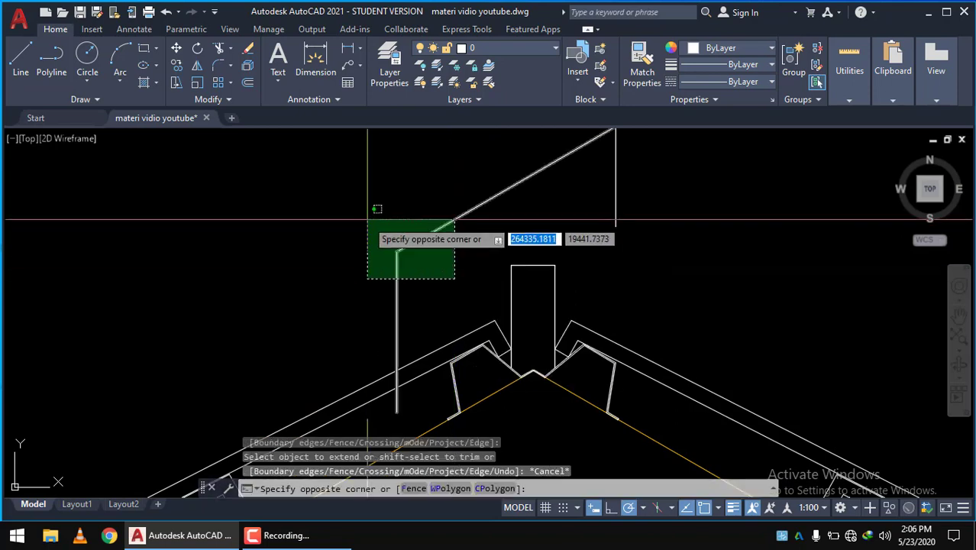
click(365, 217)
scroll(478, 231, down, 2)
key(Escape)
click(562, 207)
click(560, 226)
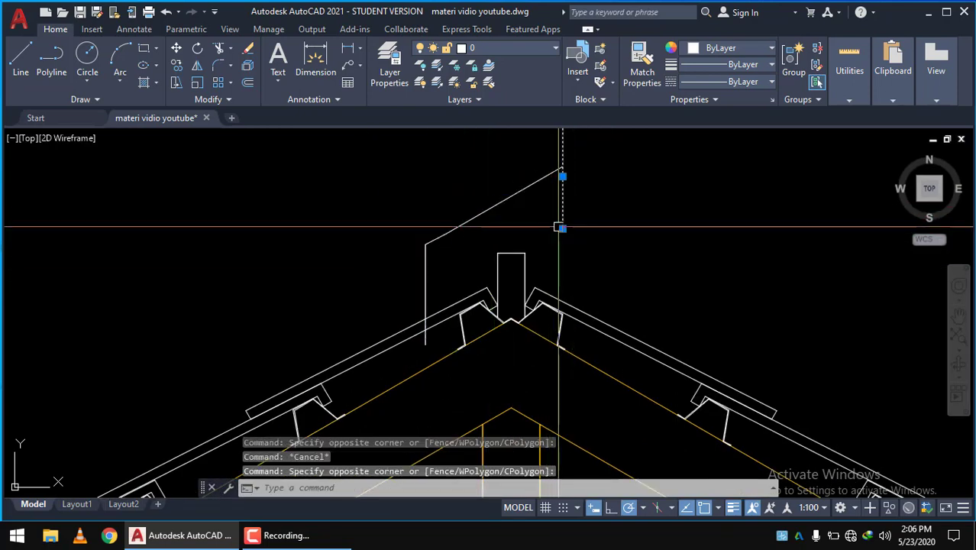
text(e)
key(Return)
Move the sloped line and its left vertical leg to a new position.
click(480, 250)
click(381, 204)
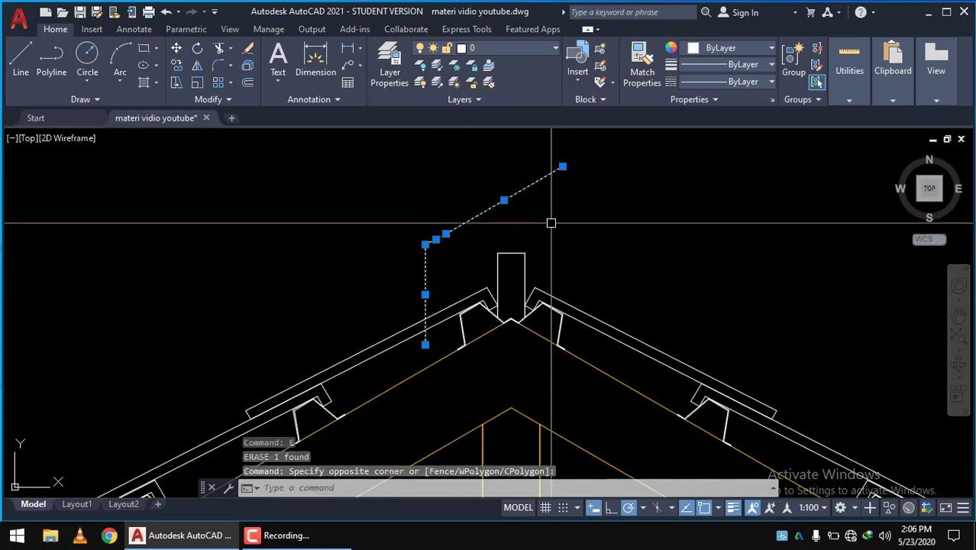
text(m)
key(Return)
click(572, 200)
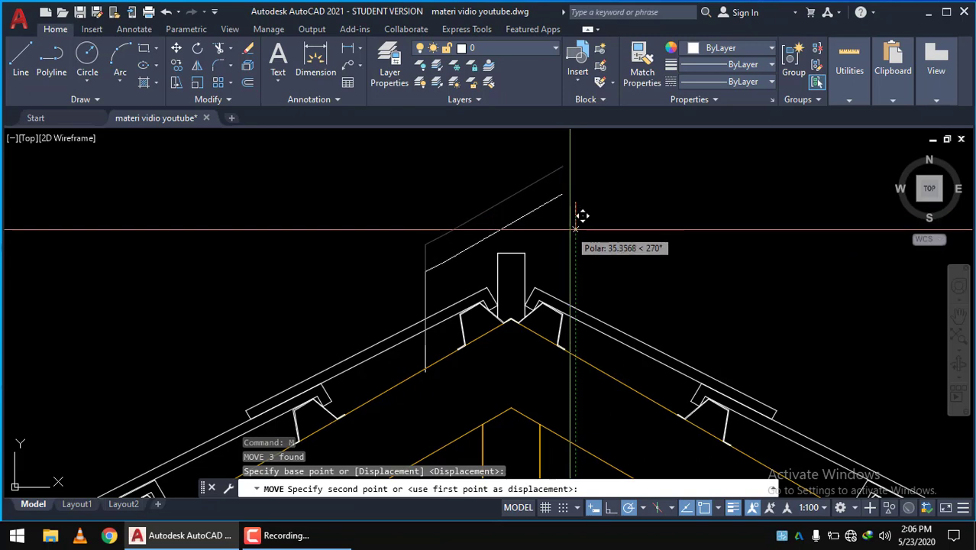
click(575, 230)
scroll(499, 235, up, 2)
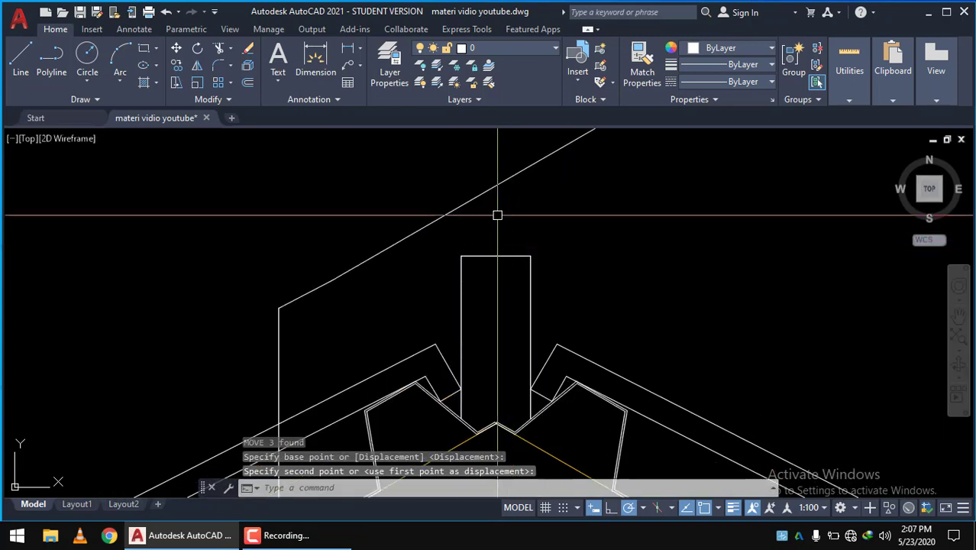
scroll(257, 283, up, 2)
scroll(320, 255, up, 2)
Erase the short leftover line segment.
click(328, 278)
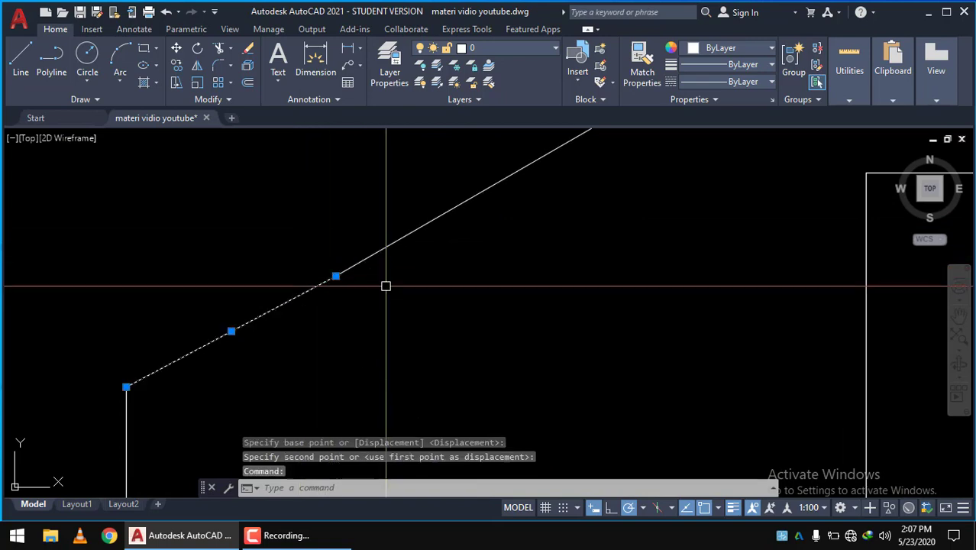
scroll(384, 286, down, 2)
key(Escape)
click(352, 297)
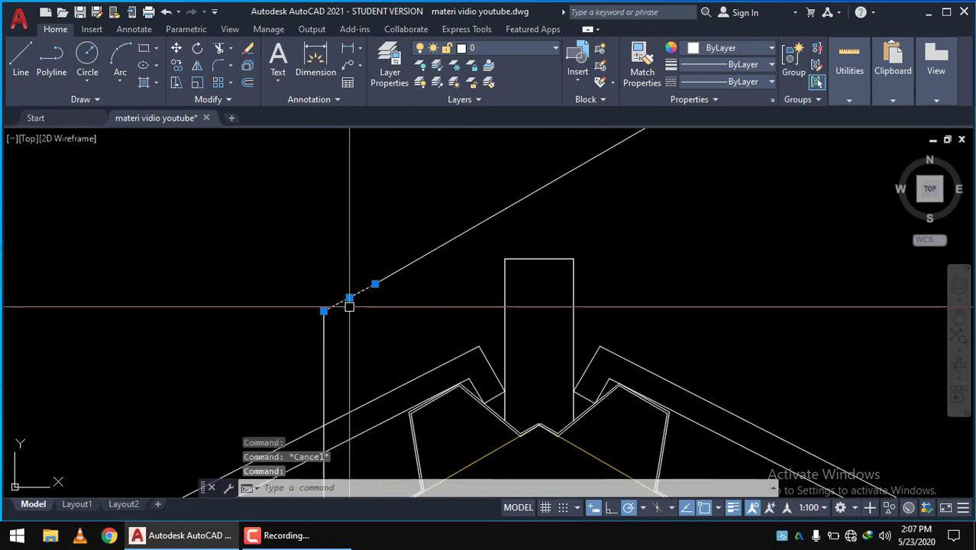
text(e)
key(Return)
Move the angled cap line down to sit just above the ridge, left of the king post.
click(396, 273)
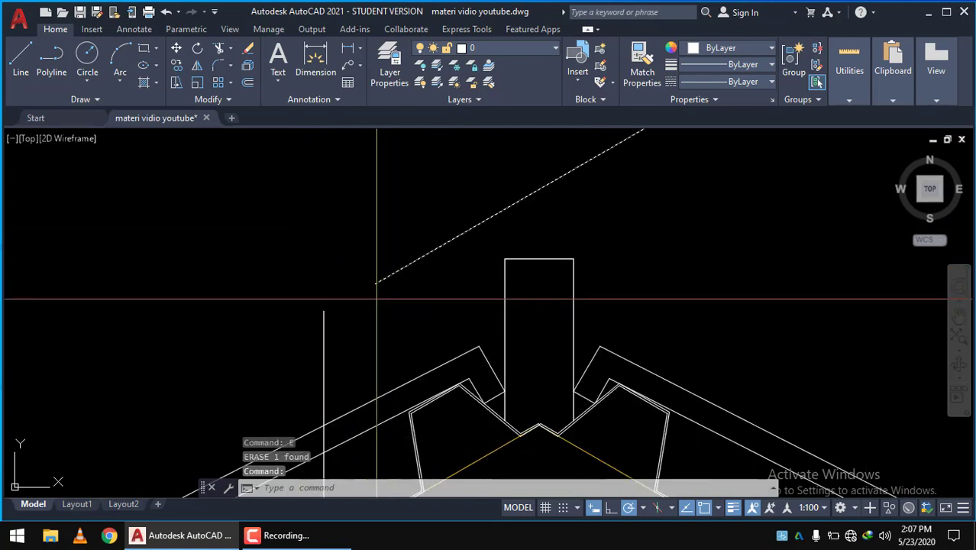
text(m)
key(Return)
click(375, 285)
click(324, 311)
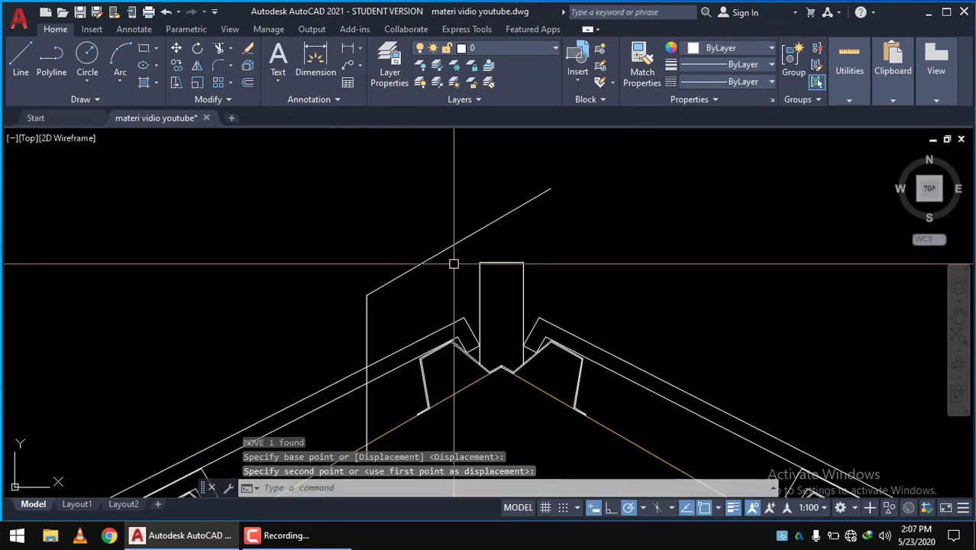
scroll(452, 262, down, 2)
scroll(475, 229, up, 2)
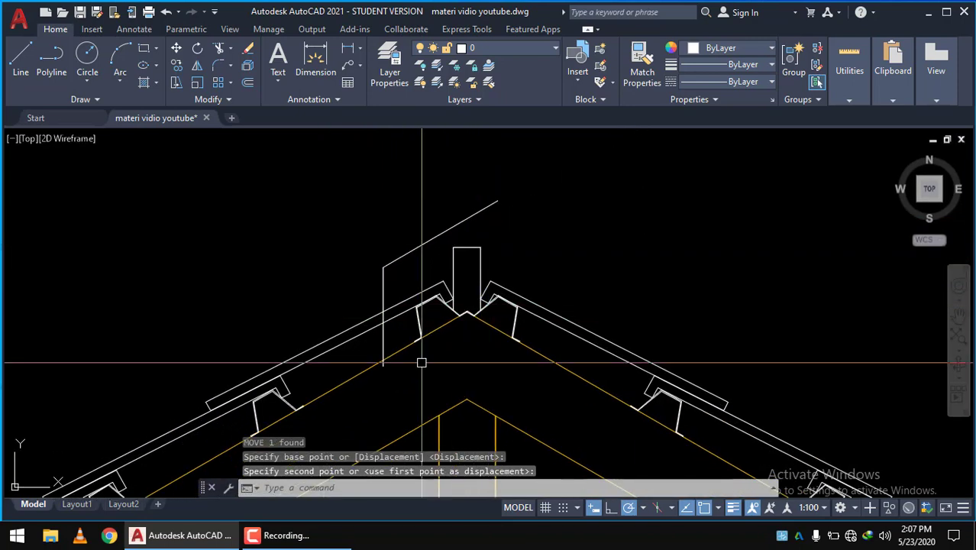
click(428, 241)
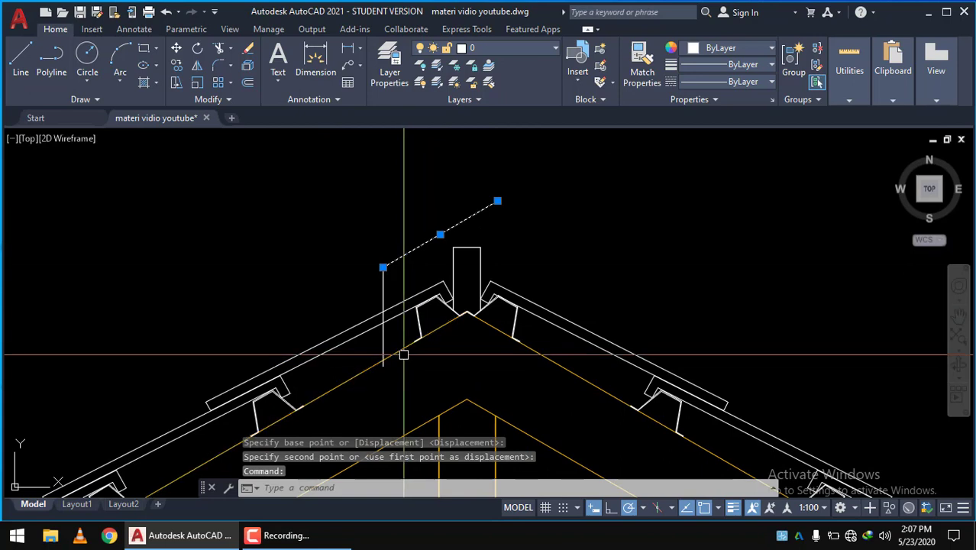
key(Escape)
scroll(401, 272, up, 2)
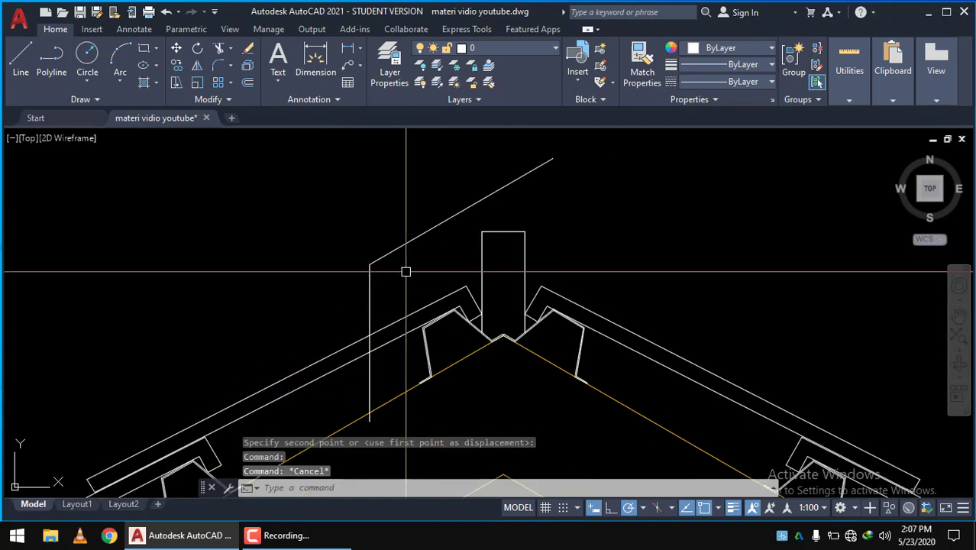
key(Escape)
text(tr)
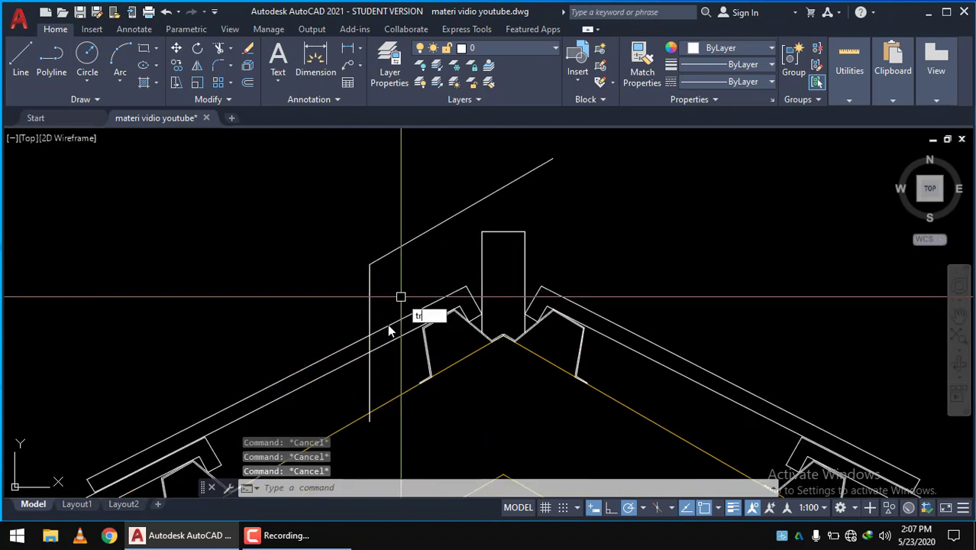
Trim the cap's vertical leg where it crosses the upper roof line.
key(Return)
scroll(382, 327, up, 2)
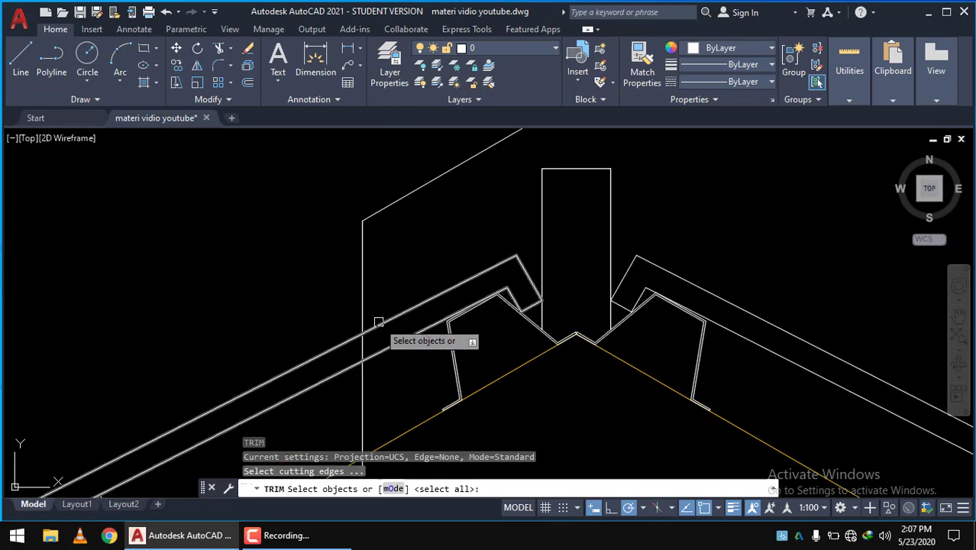
click(382, 328)
key(Return)
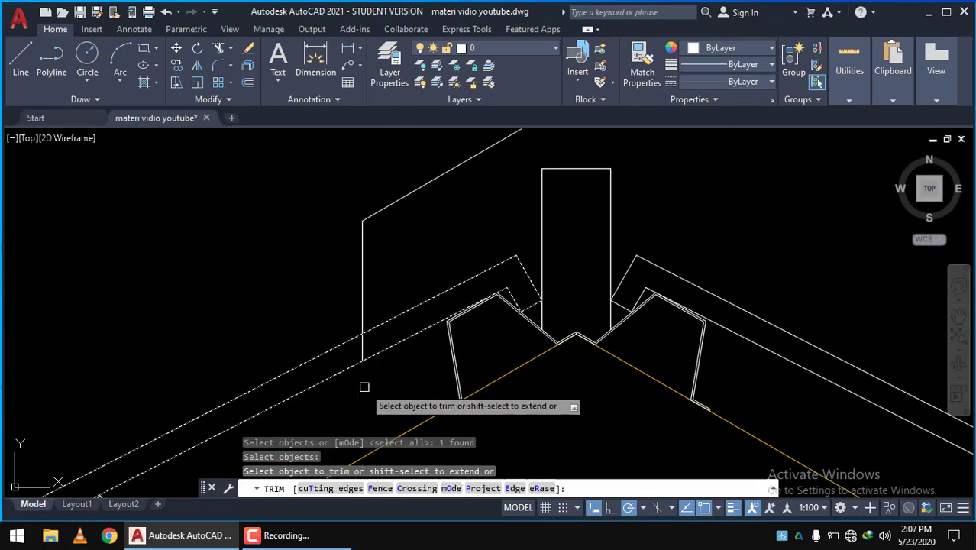
click(360, 354)
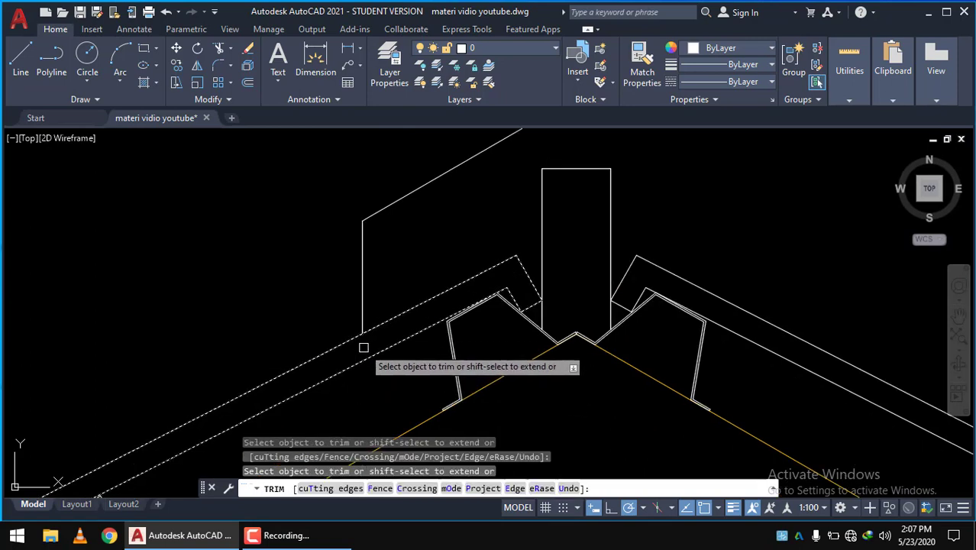
key(Escape)
scroll(364, 348, down, 2)
click(385, 278)
click(331, 246)
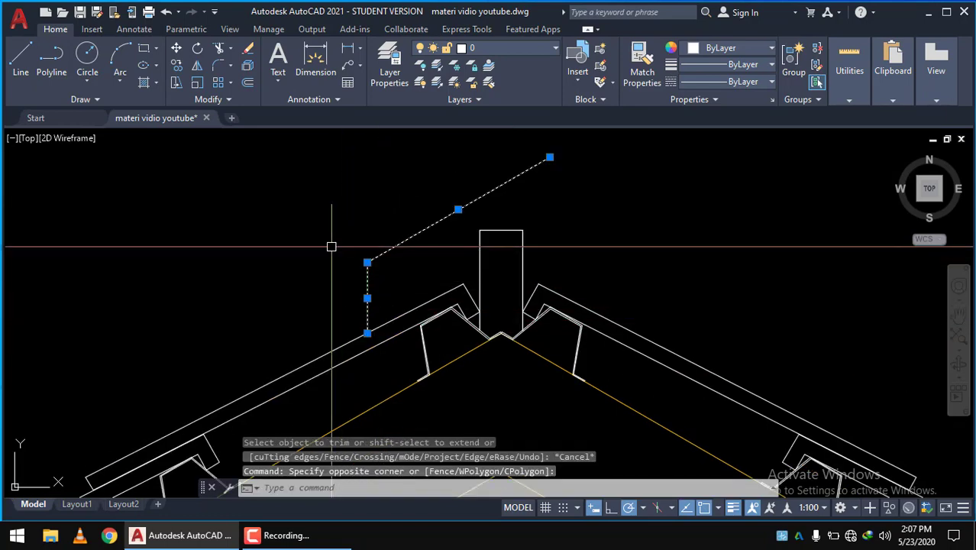
scroll(349, 317, up, 3)
scroll(409, 327, down, 3)
key(Escape)
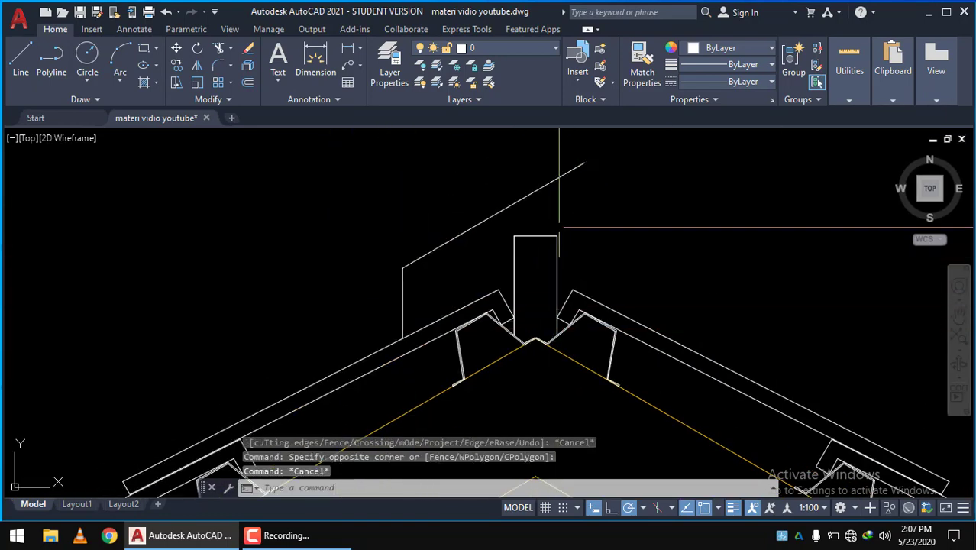
click(453, 289)
key(Escape)
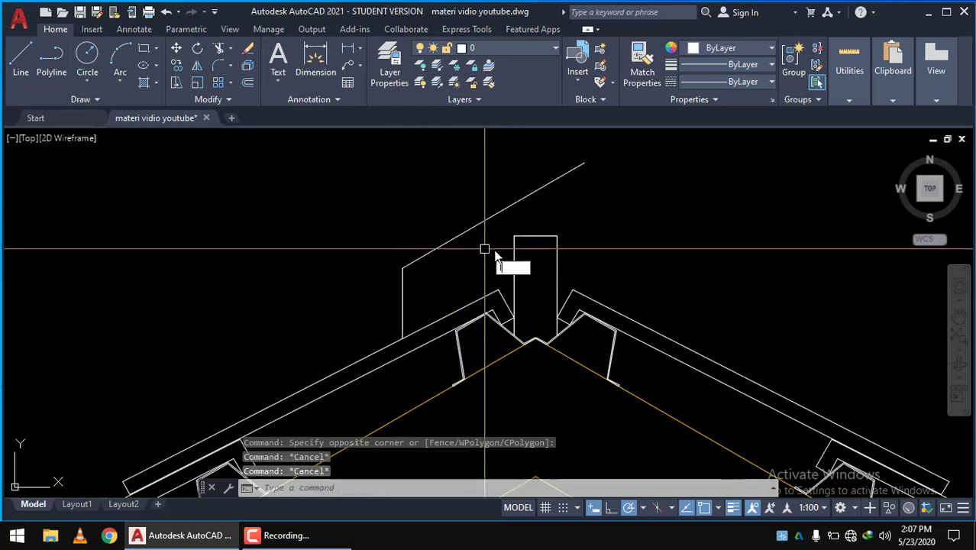
Draw a vertical helper line from the king post's top up to the cap slope.
text(l)
key(Return)
click(536, 237)
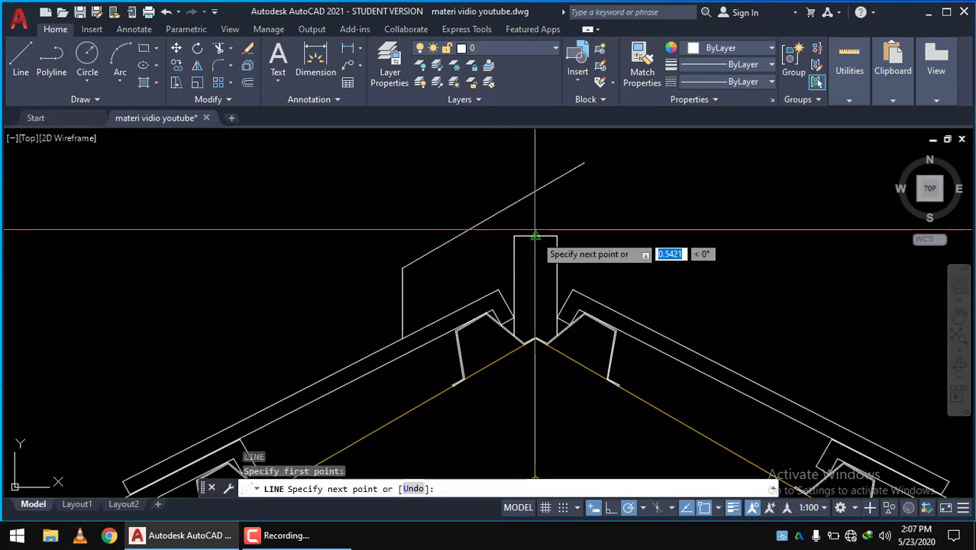
click(536, 189)
key(Escape)
Trim the slope's overshoot at the helper line and delete the helper line.
key(Escape)
text(r)
key(Return)
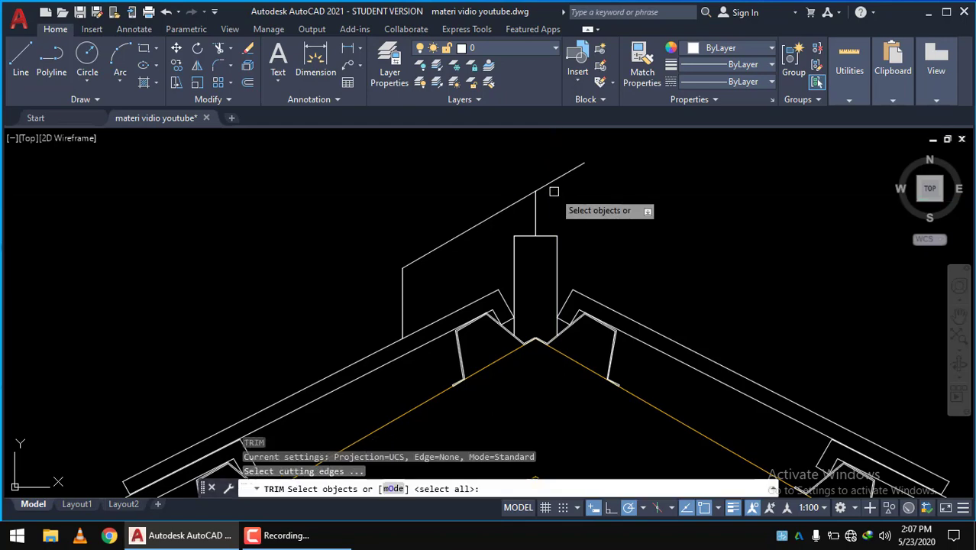
key(Return)
click(555, 179)
key(Escape)
click(536, 205)
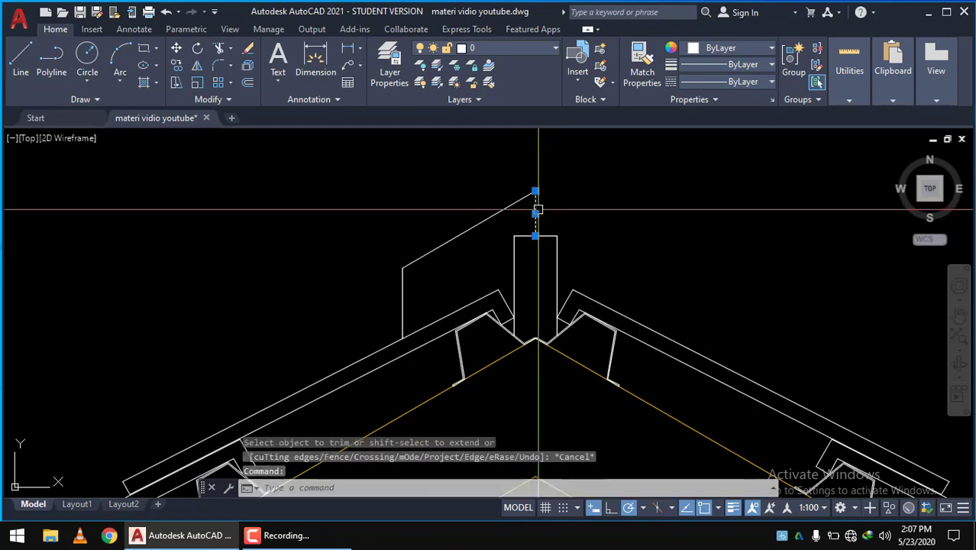
text(e)
key(Return)
scroll(538, 222, down, 2)
scroll(534, 229, down, 1)
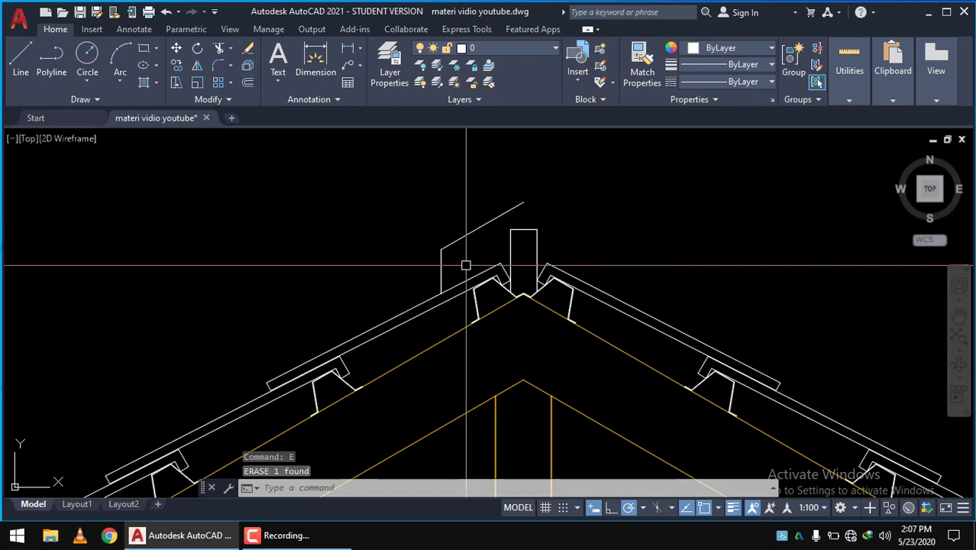
Mirror the cap's left half across a vertical line through the peak, keeping the original.
click(451, 244)
text(M)
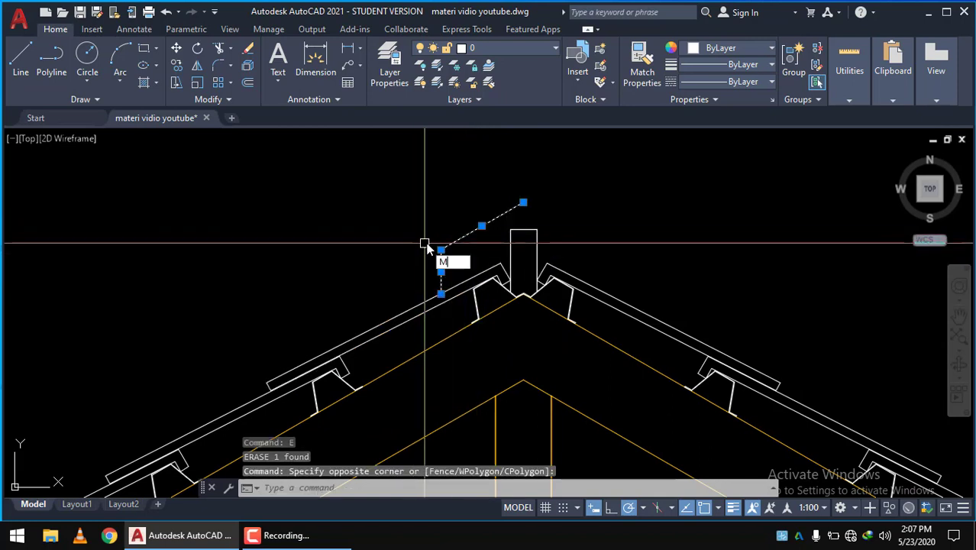
text(i)
key(Return)
click(523, 202)
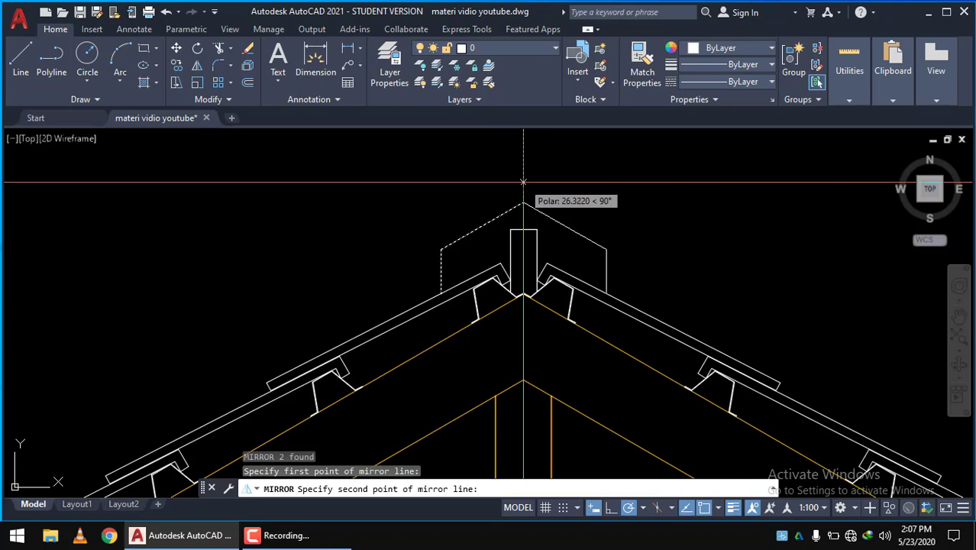
click(523, 182)
key(Return)
scroll(519, 207, up, 2)
Join both slopes and both vertical legs into one hexagonal outline.
click(572, 216)
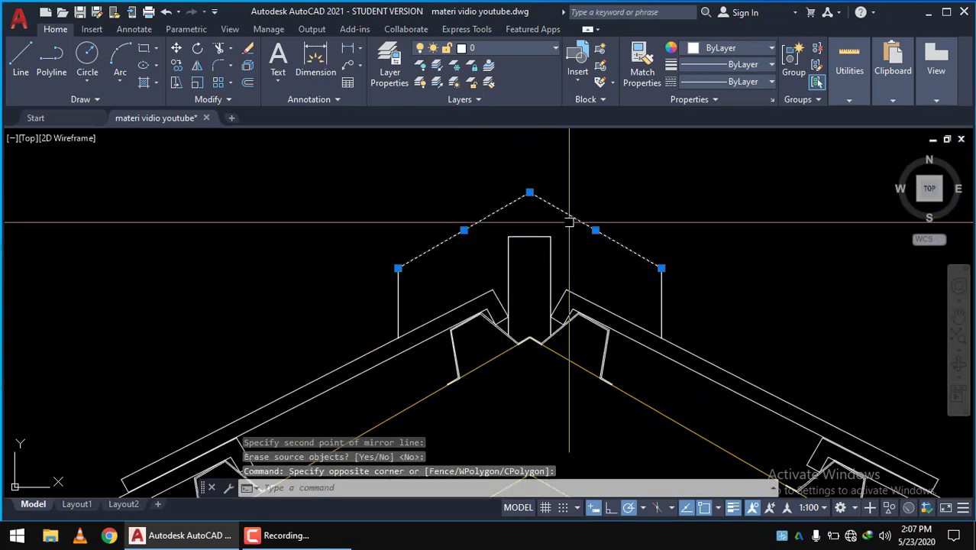
click(661, 298)
click(376, 296)
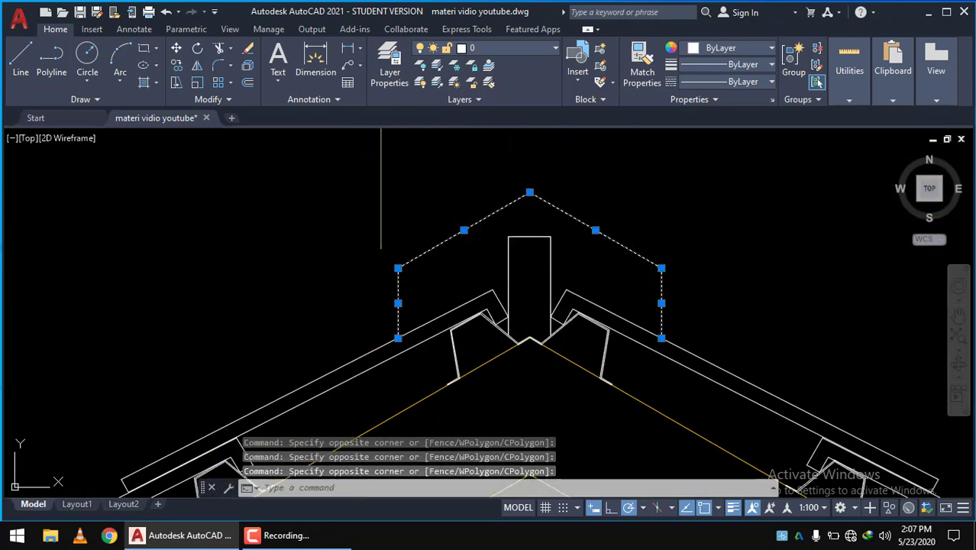
key(Return)
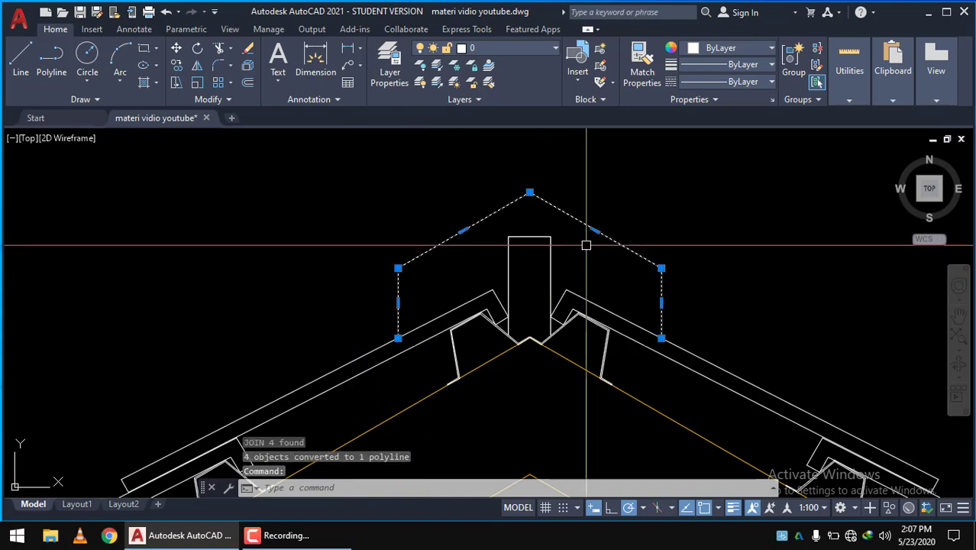
key(Escape)
key(Escape)
Try offsetting the cap outline by 3 and then 10, cancelling both.
text(o)
key(Return)
text(3)
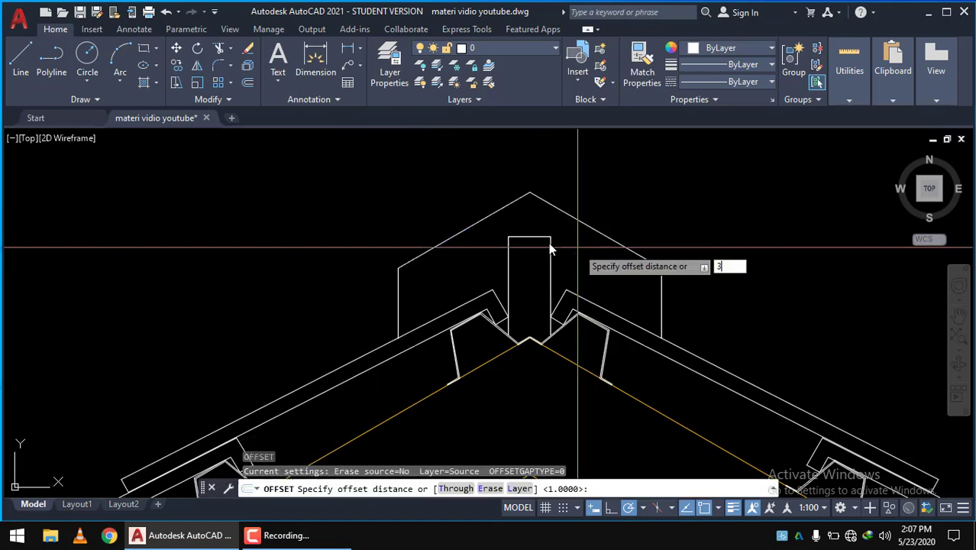
key(Return)
click(522, 200)
key(Escape)
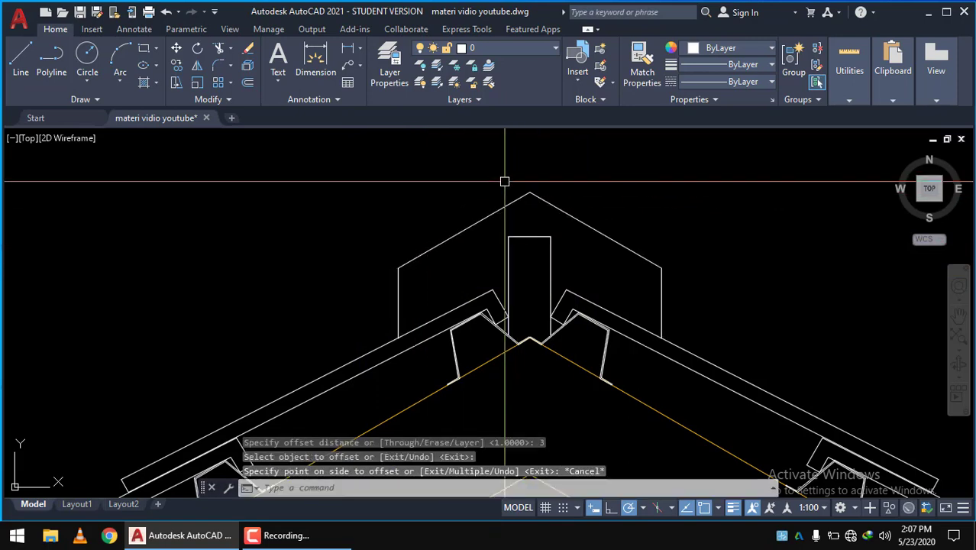
key(Escape)
text(o)
key(Return)
text(10)
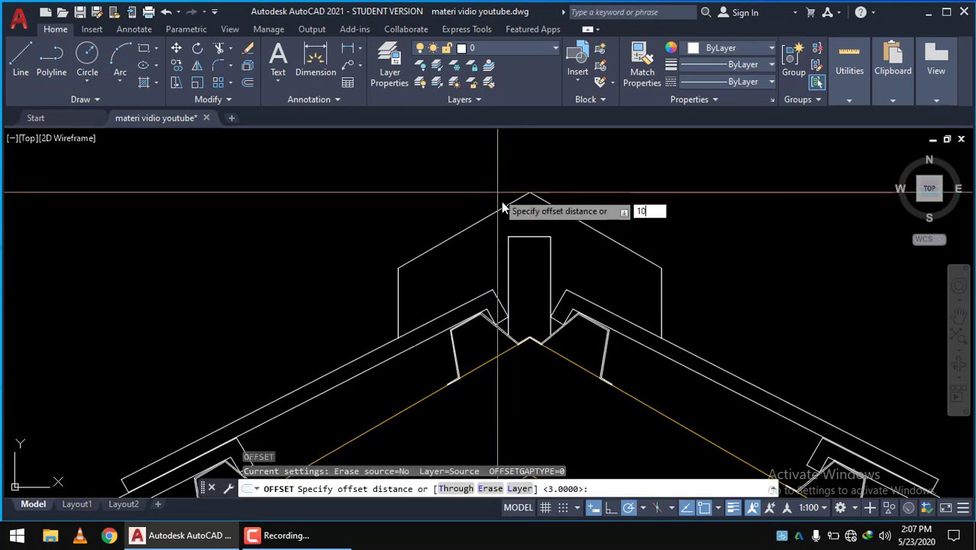
key(Return)
click(492, 214)
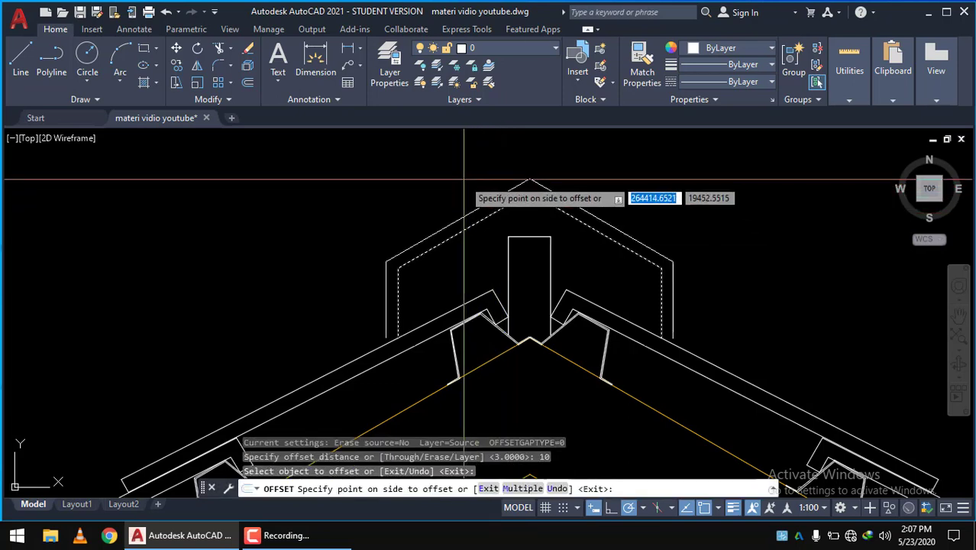
key(Escape)
Offset the hexagonal ridge cap outline 15 units outward.
key(Return)
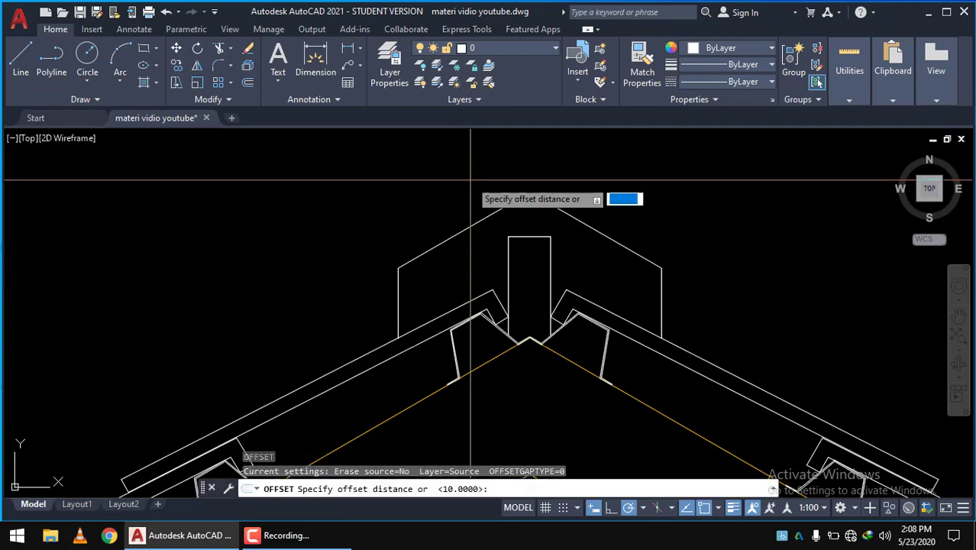
text(15)
key(Return)
scroll(474, 202, down, 1)
click(480, 229)
click(469, 200)
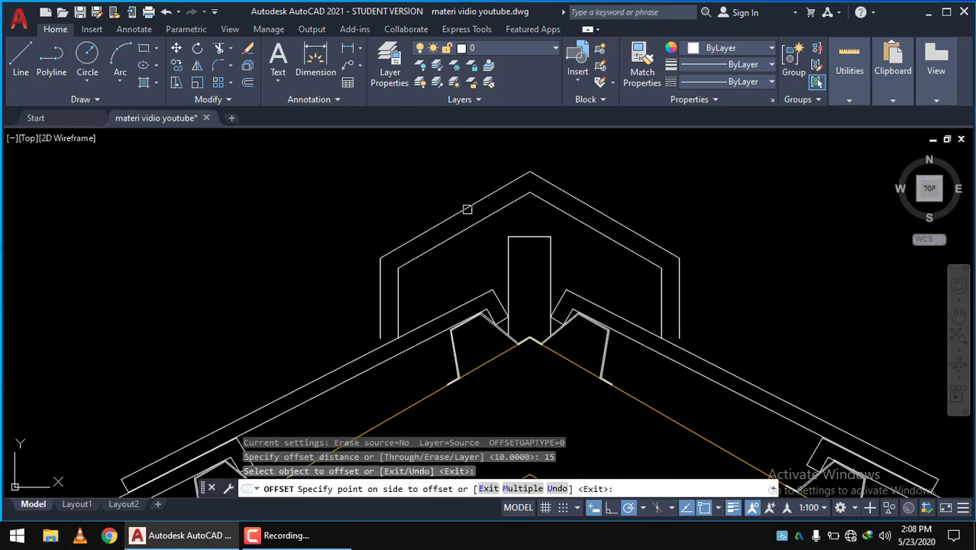
scroll(466, 206, down, 3)
scroll(573, 236, up, 4)
key(Escape)
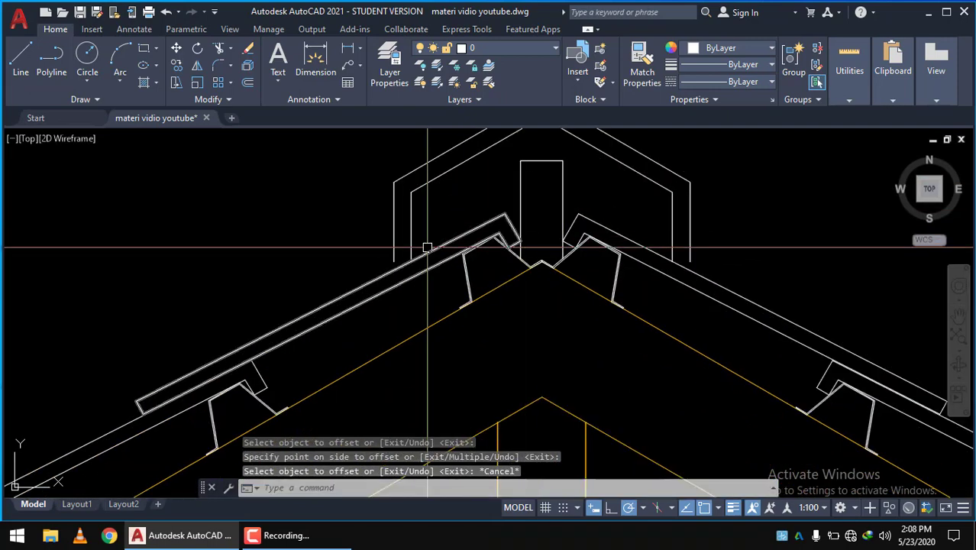
scroll(401, 252, up, 2)
text(ex)
key(Return)
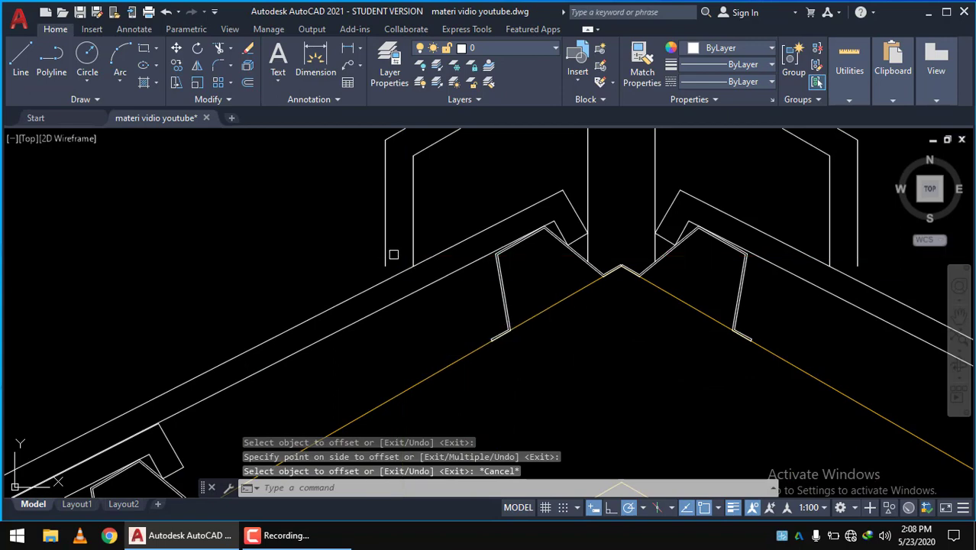
Extend one ridge cap outline line to its boundary.
click(380, 245)
scroll(601, 261, down, 2)
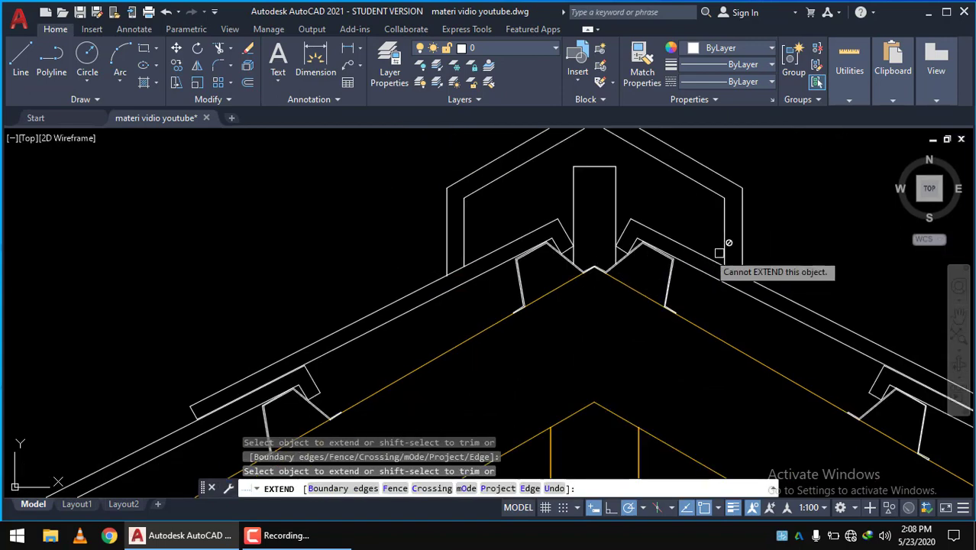
scroll(603, 286, down, 2)
scroll(603, 287, down, 2)
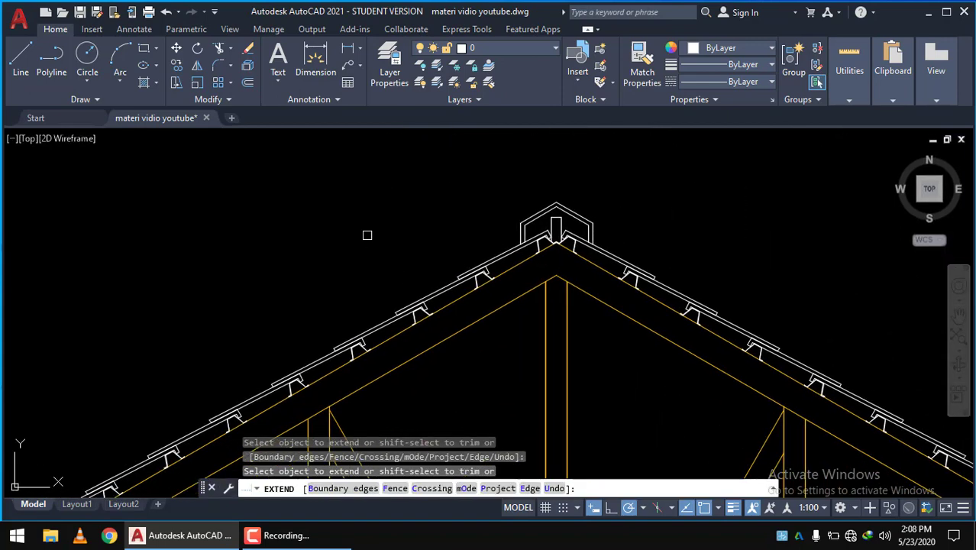
key(Escape)
Pan and zoom around the truss to review the ridge cap and apex diagonals.
scroll(603, 287, down, 2)
mouse_move(644, 229)
middle_down()
mouse_move(640, 168)
mouse_move(659, 183)
middle_up()
scroll(492, 180, up, 1)
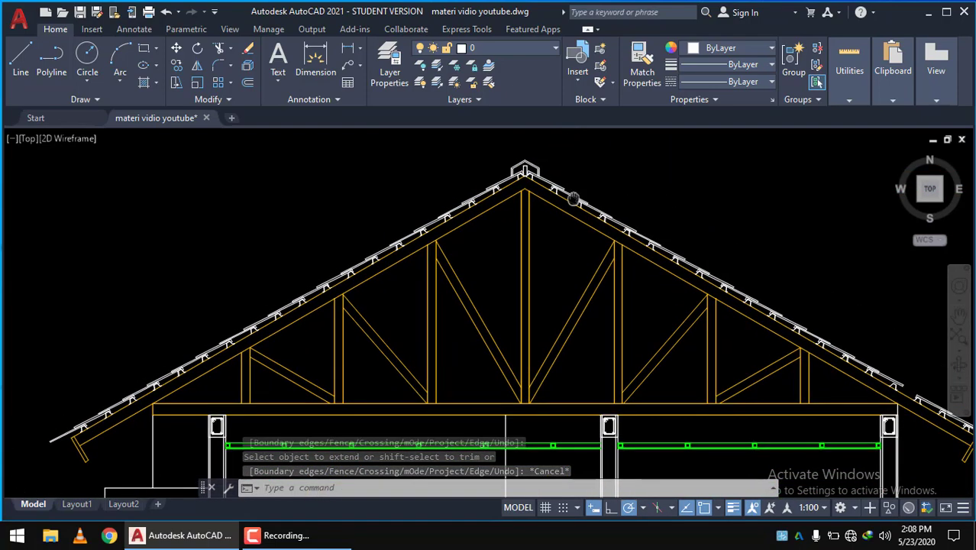
scroll(491, 179, up, 3)
scroll(491, 179, up, 2)
middle_drag(492, 180, 534, 153)
scroll(410, 224, down, 3)
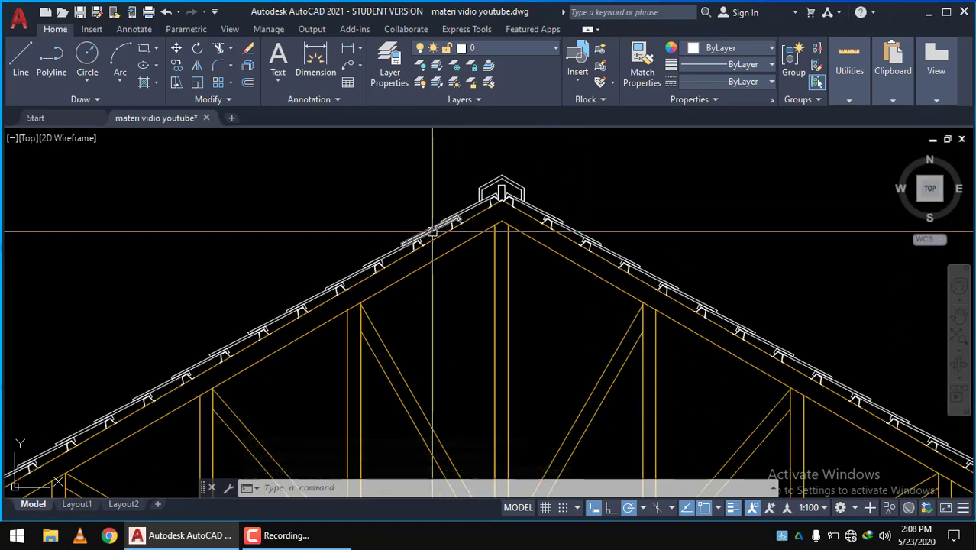
scroll(409, 224, down, 1)
scroll(420, 234, down, 1)
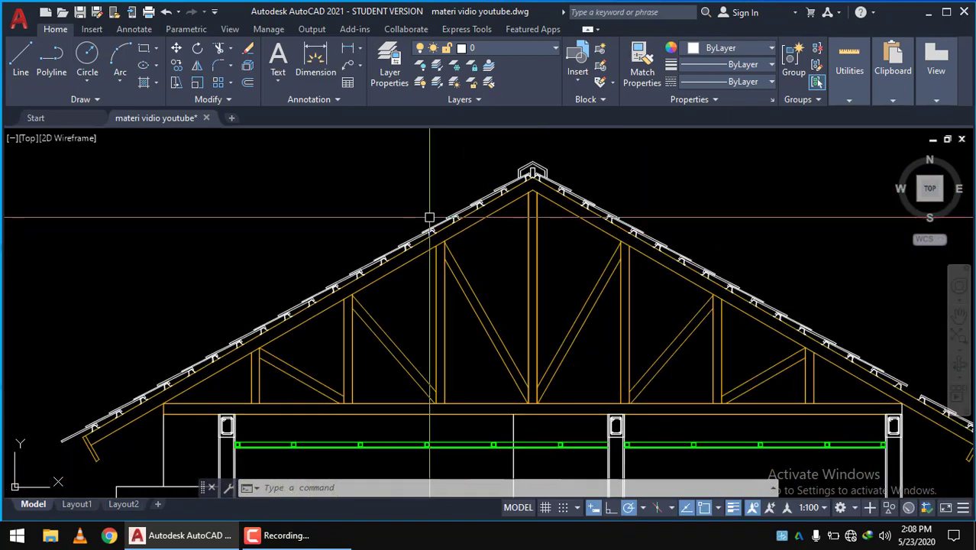
middle_drag(450, 205, 442, 211)
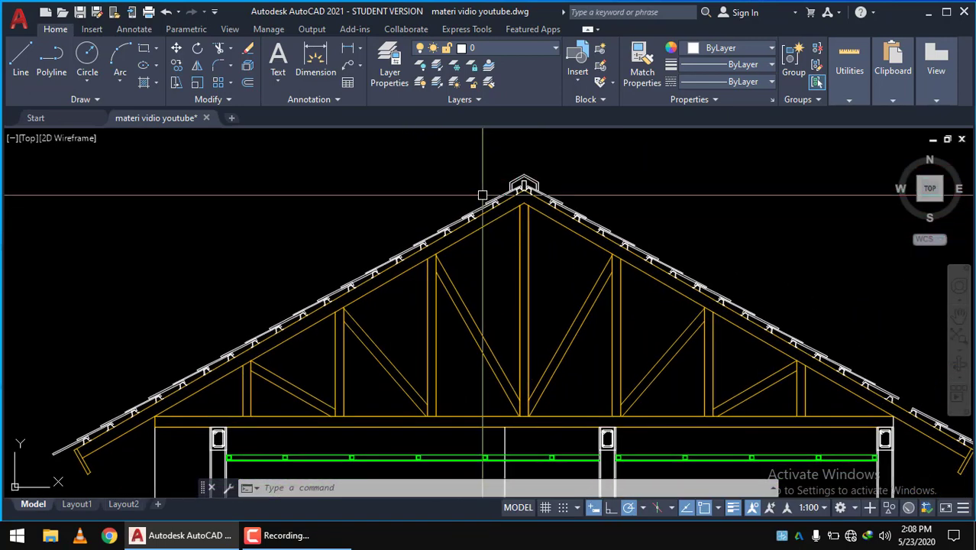
scroll(441, 212, up, 2)
scroll(379, 237, down, 2)
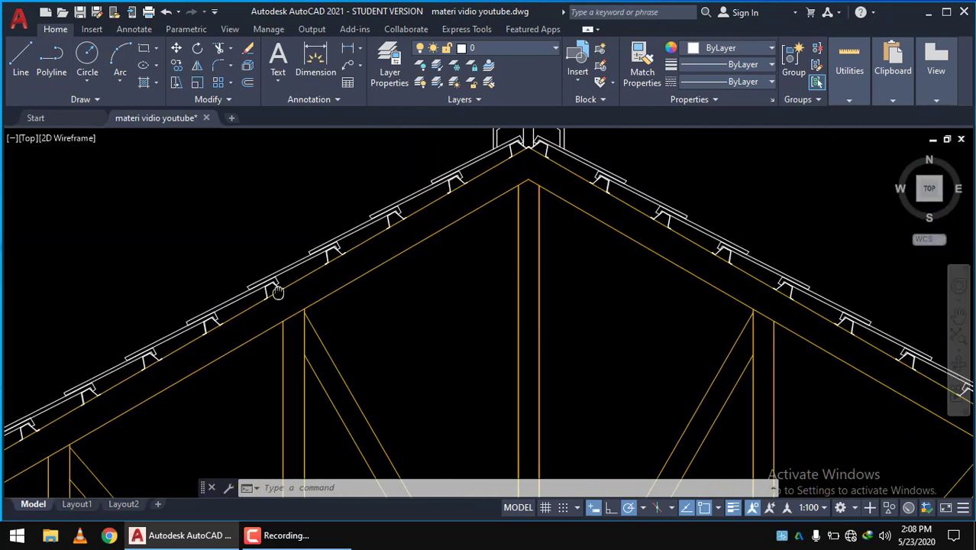
scroll(379, 250, down, 2)
scroll(380, 249, up, 2)
scroll(378, 237, up, 2)
scroll(377, 221, up, 1)
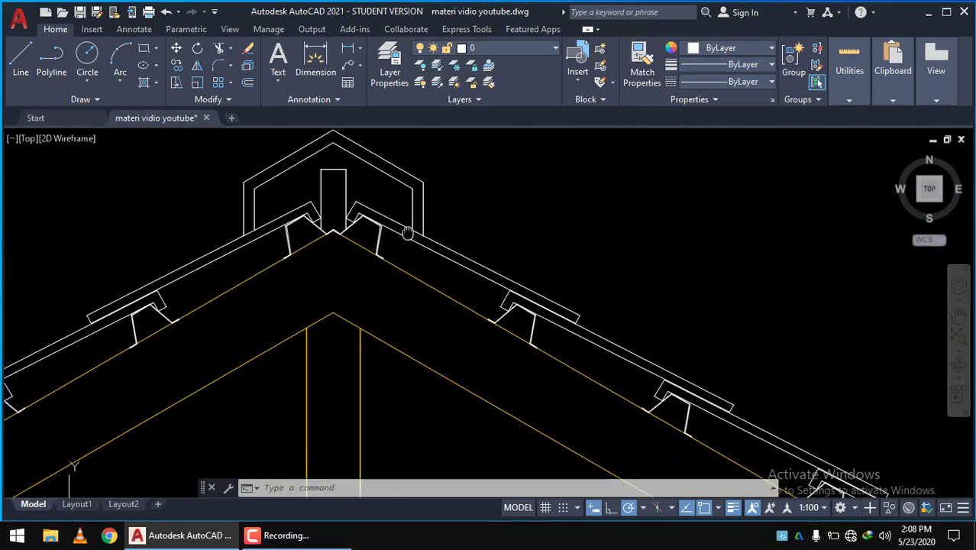
scroll(375, 211, up, 1)
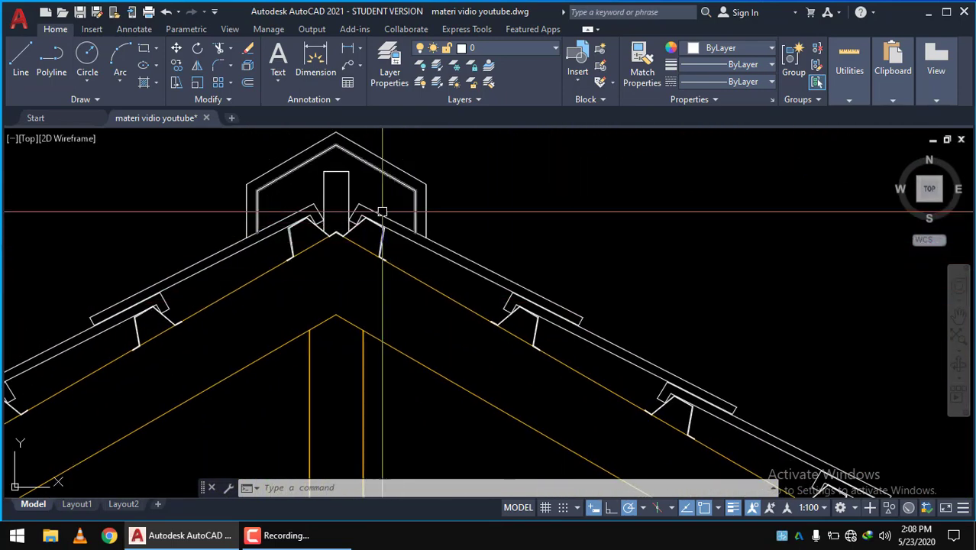
mouse_move(301, 235)
middle_down()
mouse_move(379, 194)
mouse_move(457, 181)
middle_up()
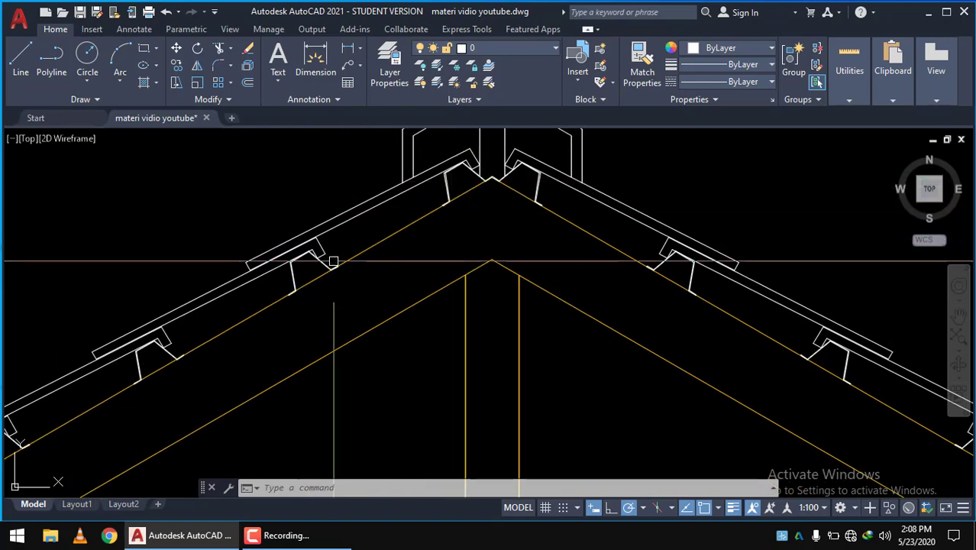
middle_drag(261, 203, 192, 288)
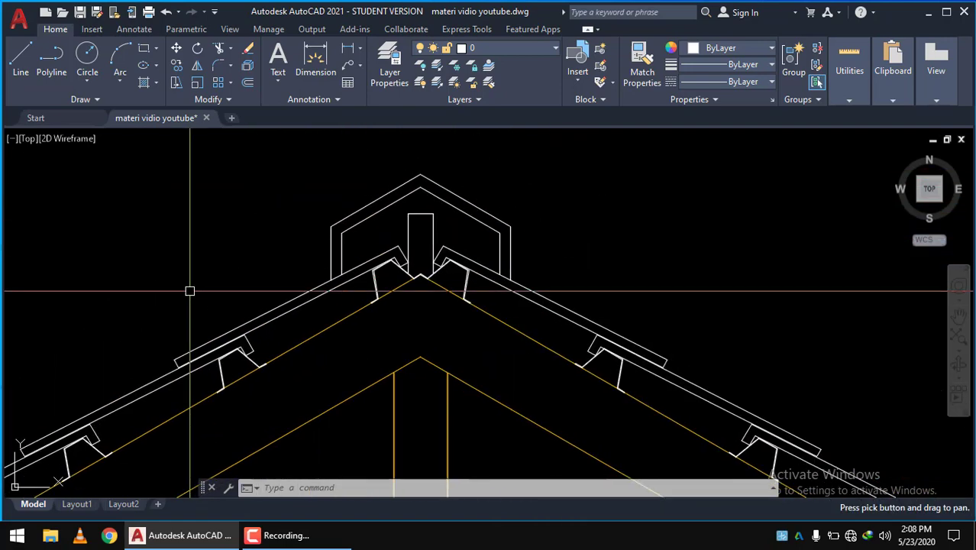
scroll(200, 298, down, 3)
scroll(207, 312, down, 2)
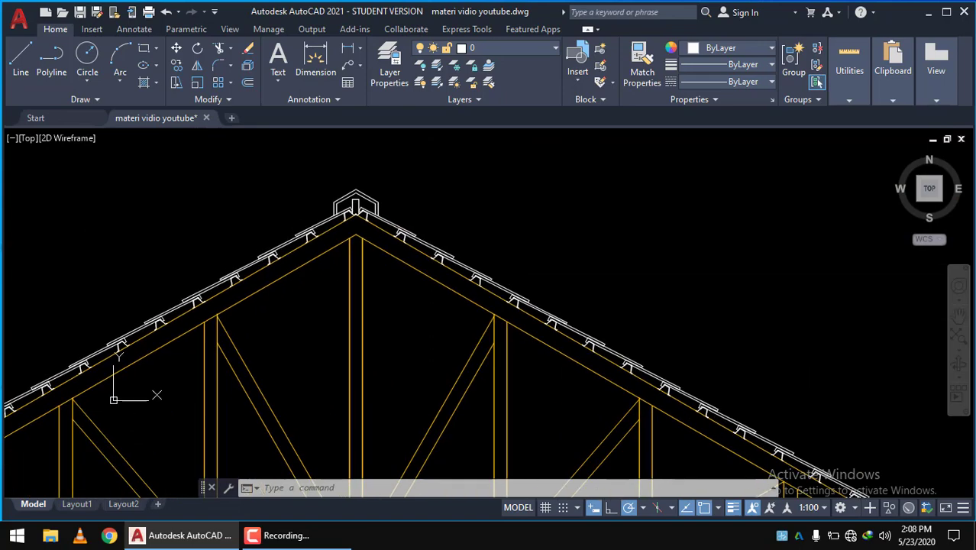
middle_drag(368, 196, 488, 158)
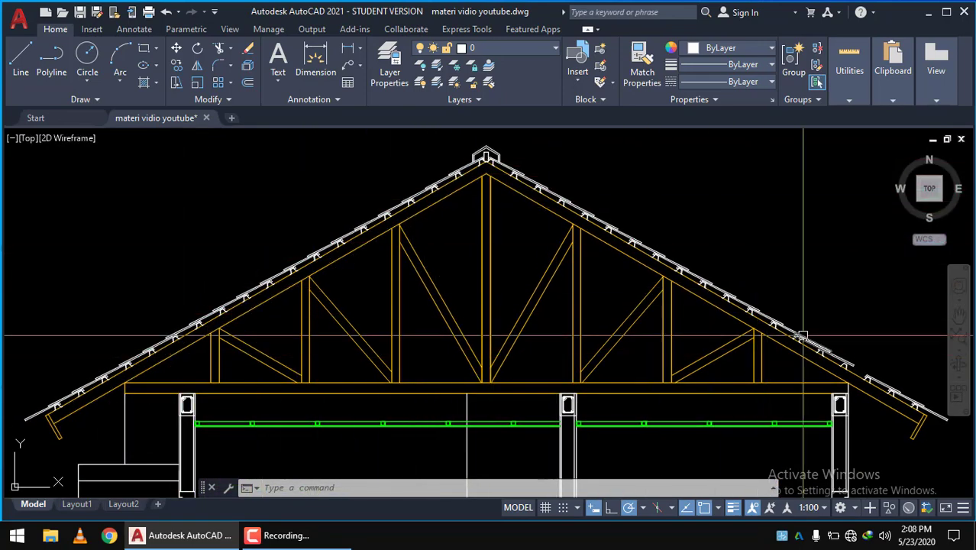
scroll(801, 336, up, 2)
scroll(764, 340, up, 2)
scroll(687, 341, up, 2)
Copy a right-slope roof tile board further up the rafter toward the ridge cap.
scroll(672, 341, up, 1)
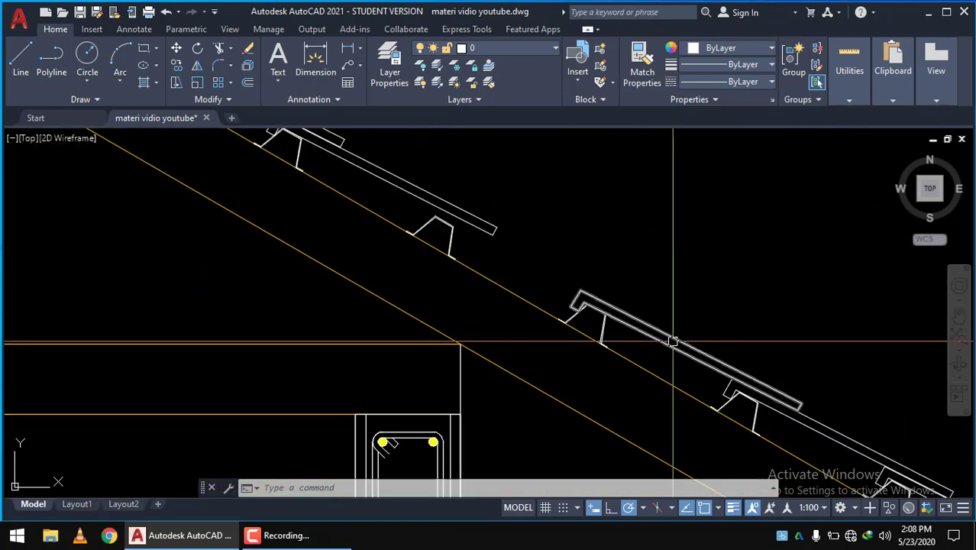
click(672, 341)
scroll(664, 340, up, 1)
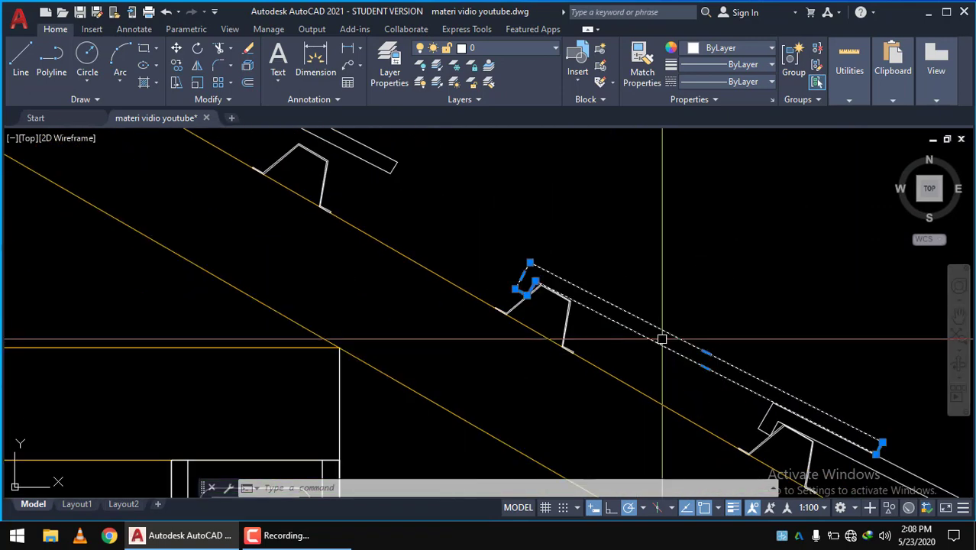
click(177, 66)
scroll(457, 322, up, 1)
scroll(475, 318, up, 2)
scroll(530, 336, up, 2)
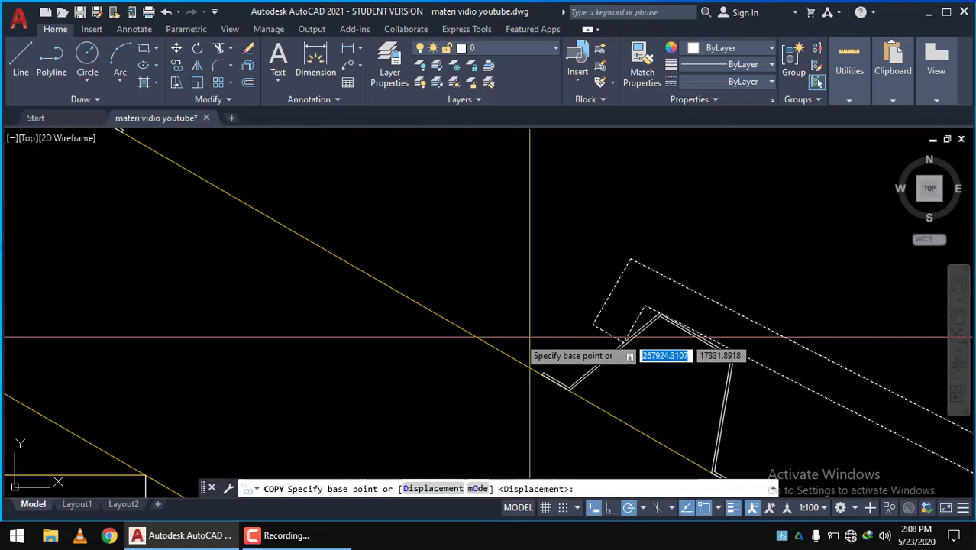
scroll(530, 337, up, 2)
scroll(520, 328, up, 1)
click(444, 306)
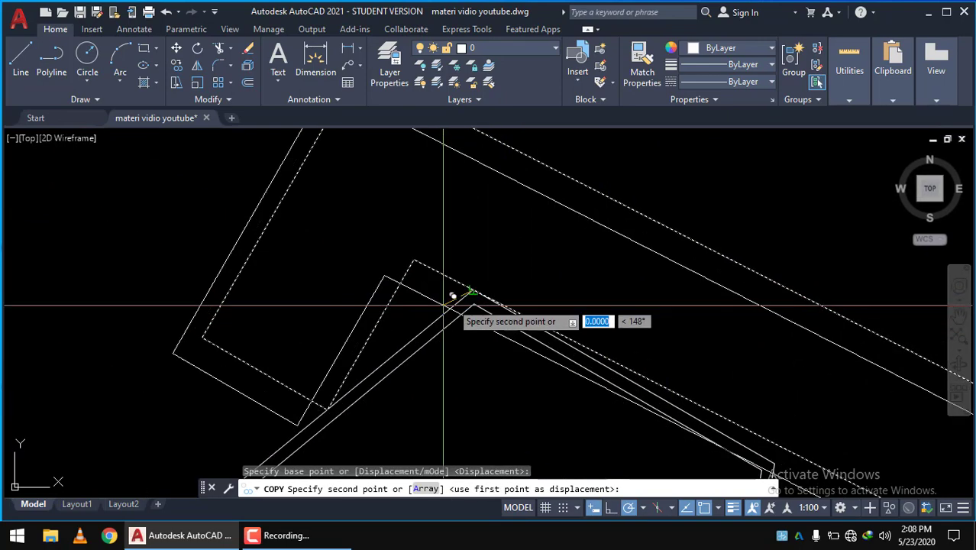
mouse_move(444, 307)
middle_down()
mouse_move(344, 252)
mouse_move(373, 299)
mouse_move(312, 305)
mouse_move(318, 345)
middle_up()
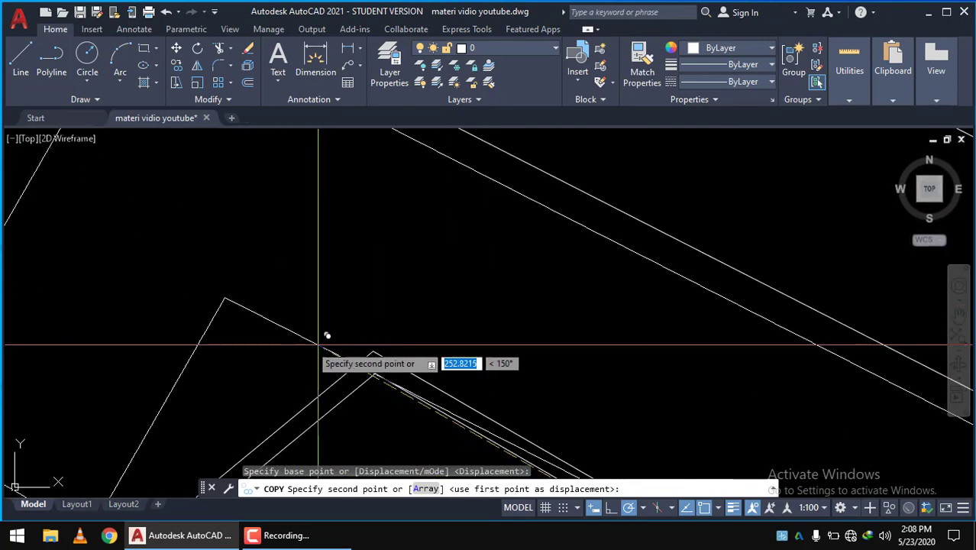
click(375, 343)
key(Escape)
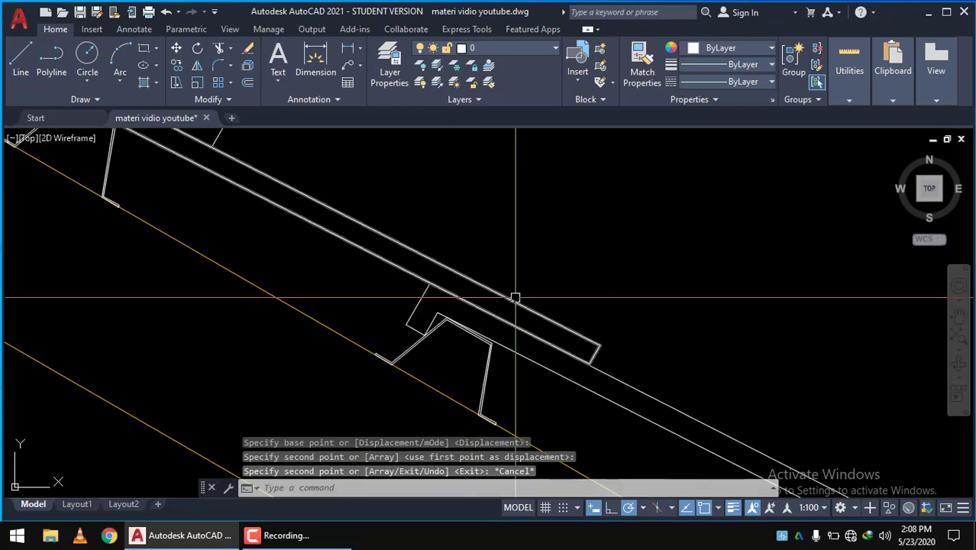
scroll(565, 287, down, 3)
scroll(535, 229, down, 2)
scroll(410, 169, down, 1)
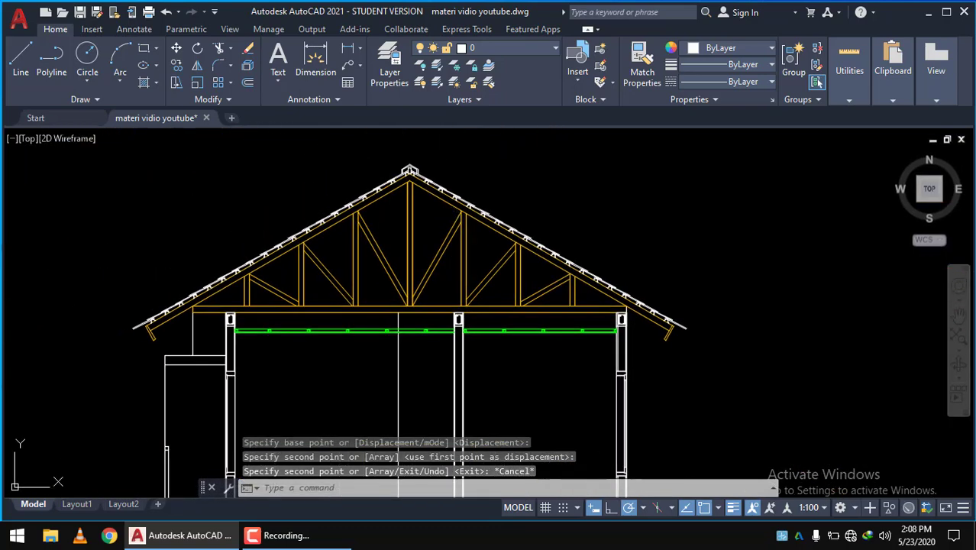
middle_drag(410, 170, 465, 169)
scroll(466, 172, up, 2)
scroll(466, 174, down, 2)
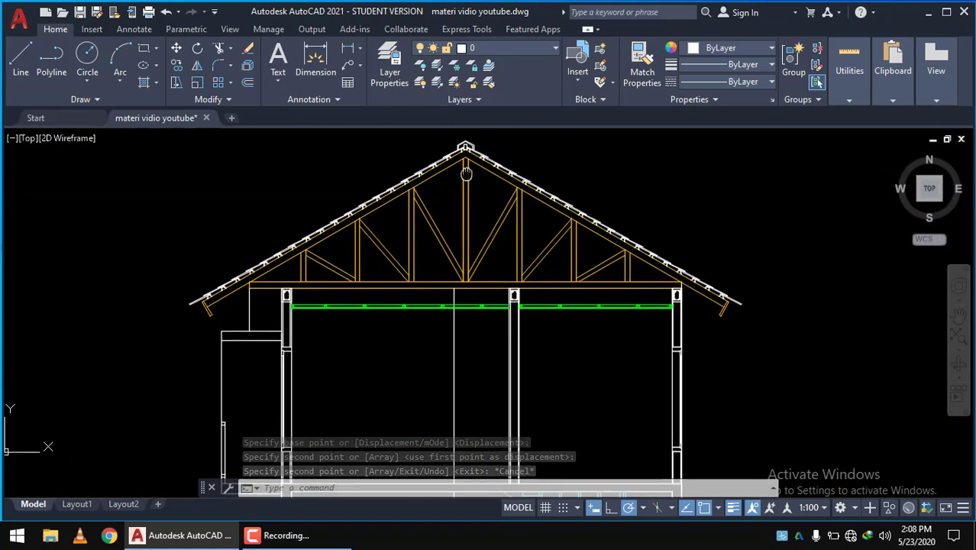